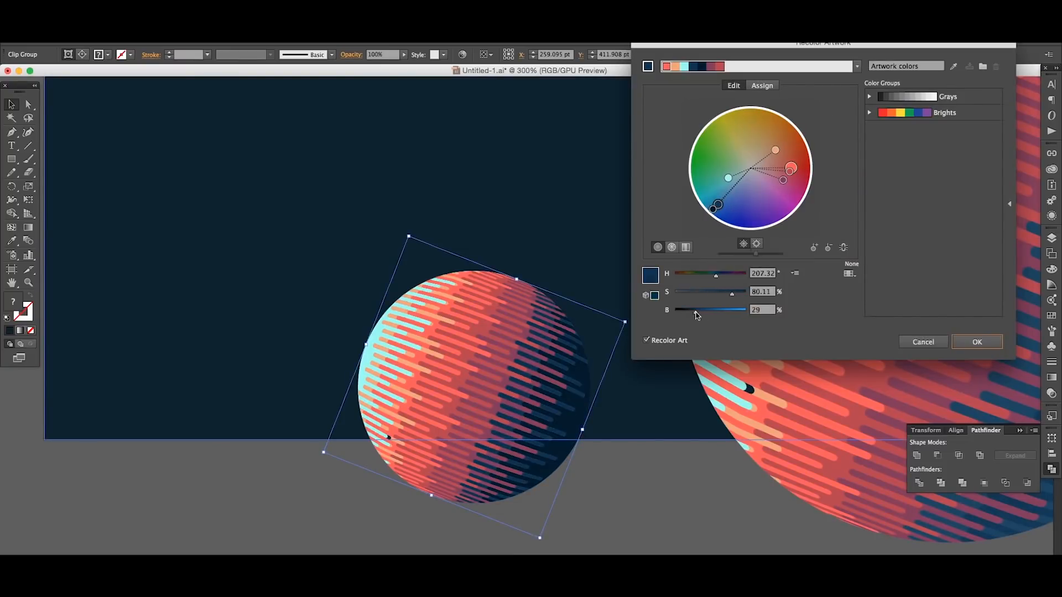
# Raise the brightness of the selected dark blue in the recoloring of the small striped planet.
pyautogui.moveTo(719, 311); pyautogui.dragTo(730, 311)
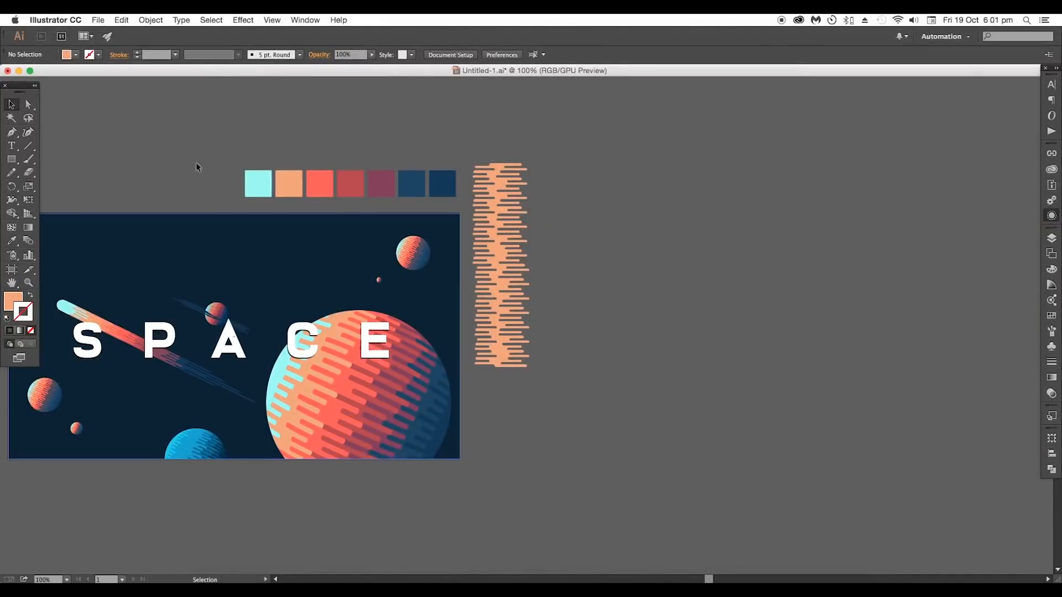
# Draw a second artboard about 824 by 444 pt to the right of the SPACE artwork.
pyautogui.click(11, 269)
pyautogui.press('super+minus')
pyautogui.moveTo(483, 256); pyautogui.dragTo(709, 378)
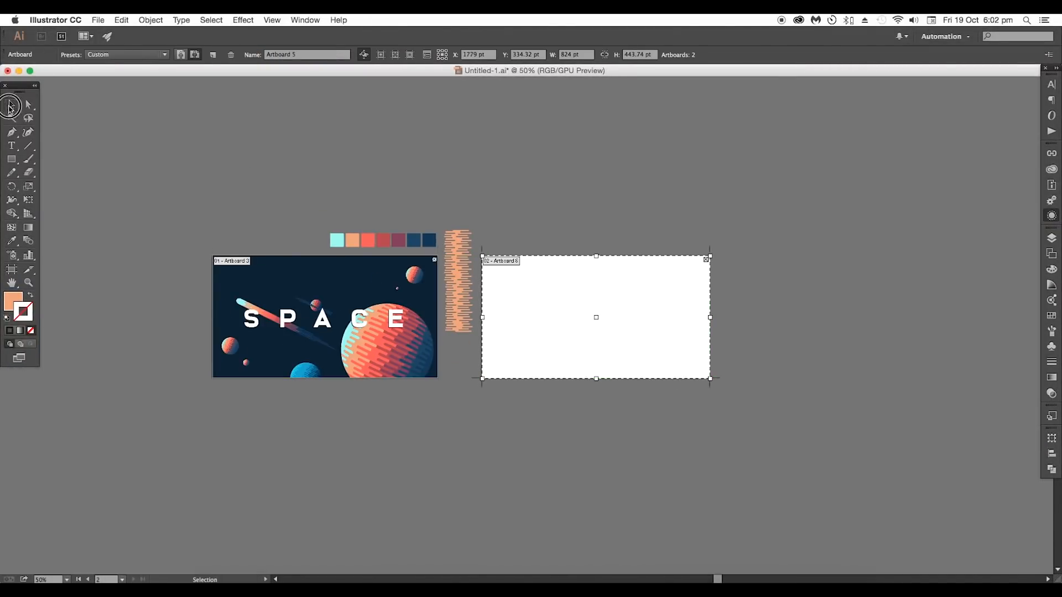
pyautogui.click(10, 107)
# Draw a thin orange rectangle about 122 by 7 pt near the upper left of the new artboard.
pyautogui.press('super+plus')
pyautogui.press('super+plus')
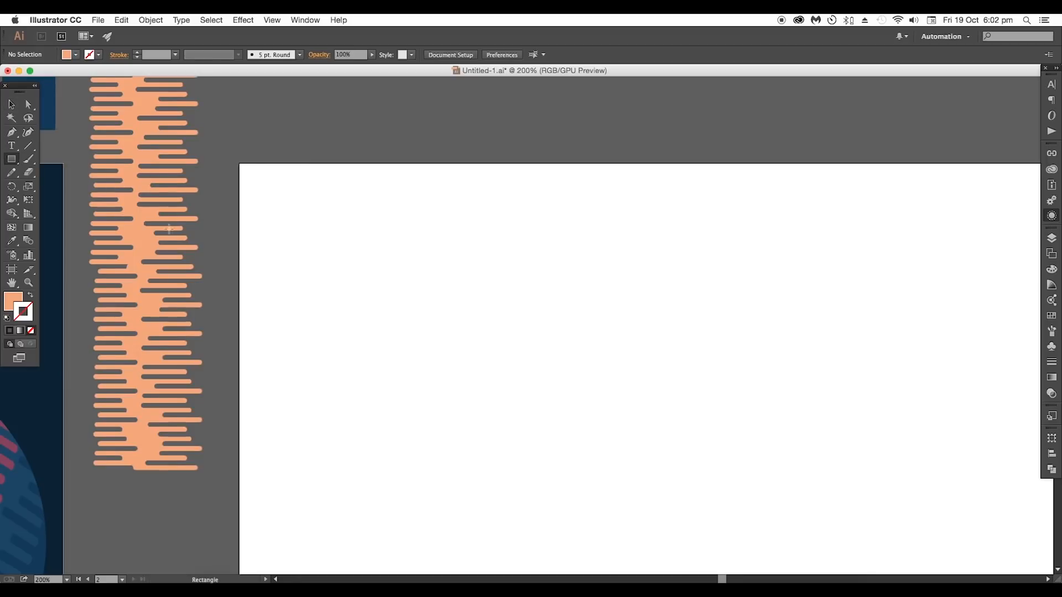
pyautogui.hscroll(-5, 126, 217)
pyautogui.scroll(-1, 126, 217)
pyautogui.moveTo(522, 233); pyautogui.dragTo(659, 240)
# Duplicate the thin orange bar downward several times, offsetting the copies horizontally into a staggered stack.
pyautogui.click(12, 102)
pyautogui.press('super+plus')
pyautogui.moveTo(606, 158); pyautogui.dragTo(601, 192)
pyautogui.moveTo(602, 193); pyautogui.dragTo(750, 205)
pyautogui.moveTo(750, 204); pyautogui.dragTo(600, 216)
pyautogui.moveTo(663, 205); pyautogui.dragTo(618, 249)
# Select the staggered bars and duplicate them downward repeatedly until the stack spans the artboard's height.
pyautogui.press('super+a')
pyautogui.moveTo(652, 324); pyautogui.dragTo(576, 114)
pyautogui.moveTo(597, 161); pyautogui.dragTo(605, 300)
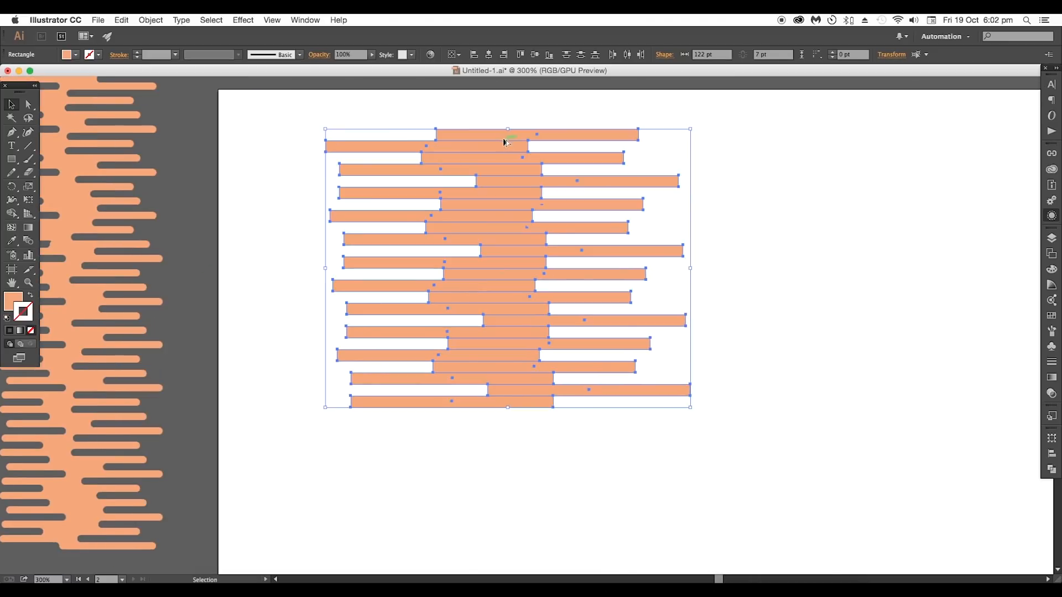
pyautogui.moveTo(503, 142); pyautogui.dragTo(501, 416)
pyautogui.scroll(-2, 501, 414)
pyautogui.press('super+d')
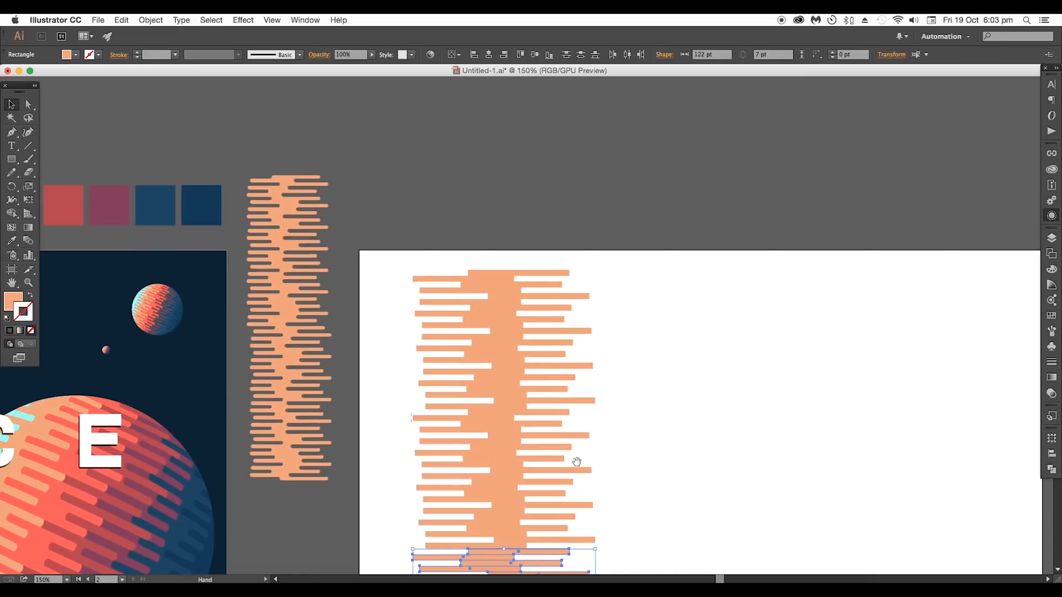
# Select all the stacked bars and merge them into one shape with the Pathfinder Unite operation.
pyautogui.moveTo(576, 463); pyautogui.dragTo(576, 302)
pyautogui.scroll(-2, 663, 465)
pyautogui.moveTo(663, 502); pyautogui.dragTo(503, 210)
pyautogui.scroll(2, 587, 346)
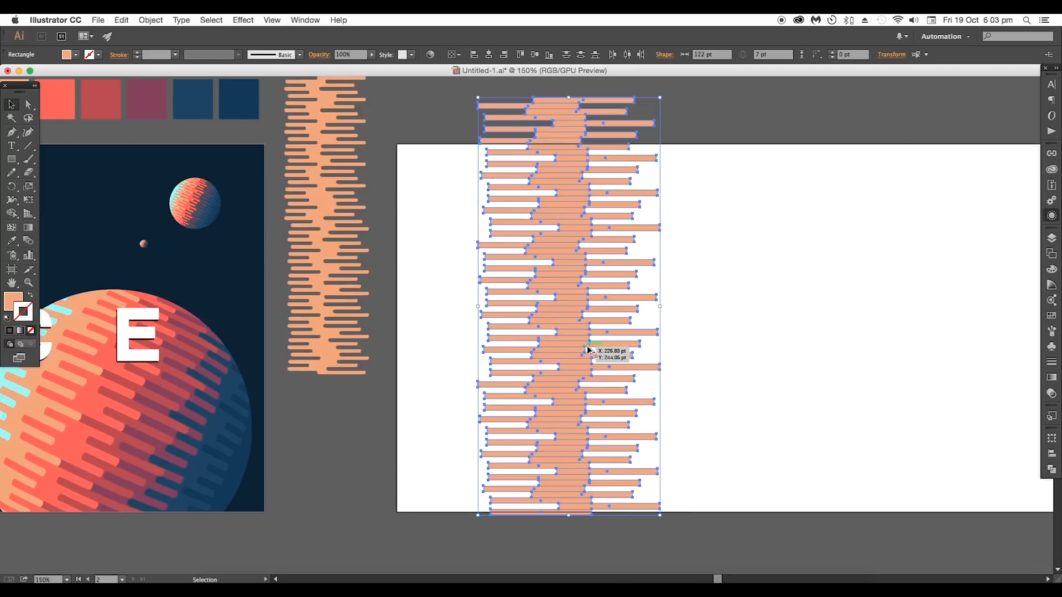
pyautogui.click(1052, 470)
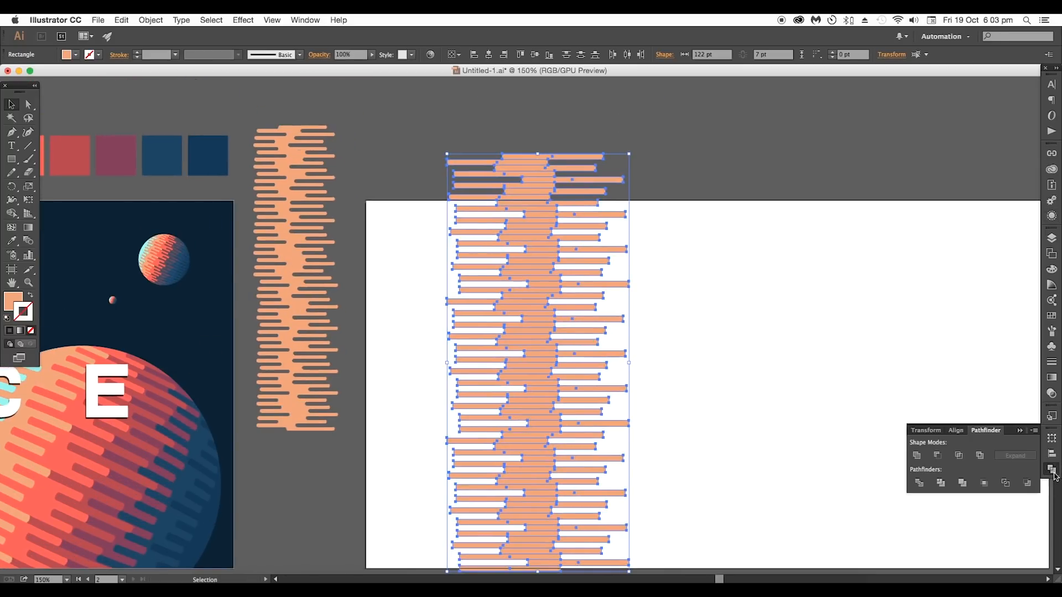
pyautogui.click(917, 455)
# Move inner gap ends of the merged shape horizontally with the Direct Selection tool to vary their depth.
pyautogui.scroll(2, 616, 315)
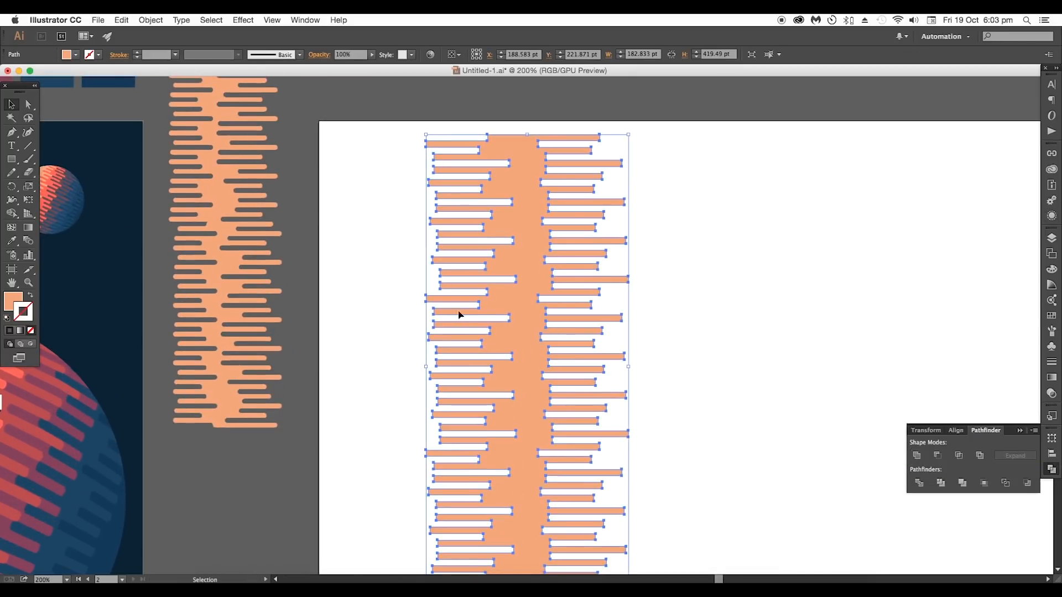
pyautogui.scroll(2, 486, 291)
pyautogui.hscroll(-5, 541, 346)
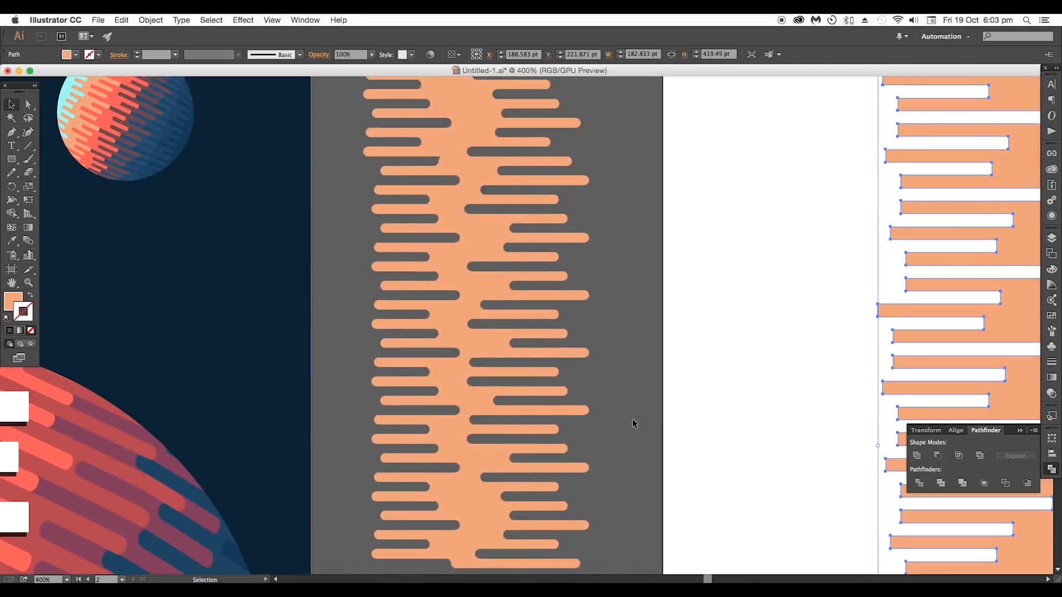
pyautogui.moveTo(795, 355); pyautogui.dragTo(489, 337)
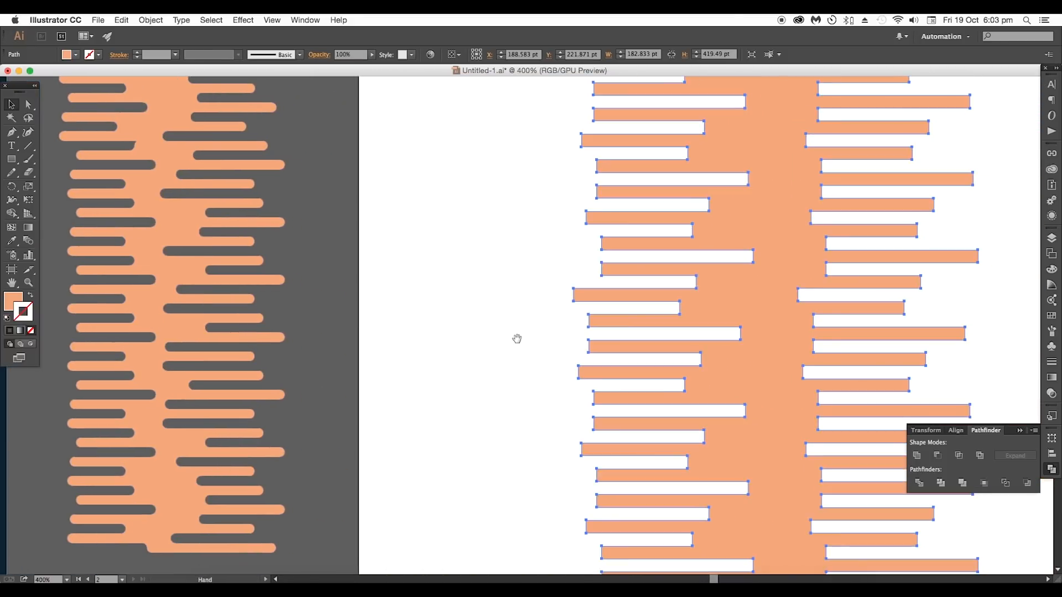
pyautogui.moveTo(623, 378); pyautogui.dragTo(381, 313)
pyautogui.scroll(-1, 412, 313)
pyautogui.moveTo(498, 359); pyautogui.dragTo(495, 346)
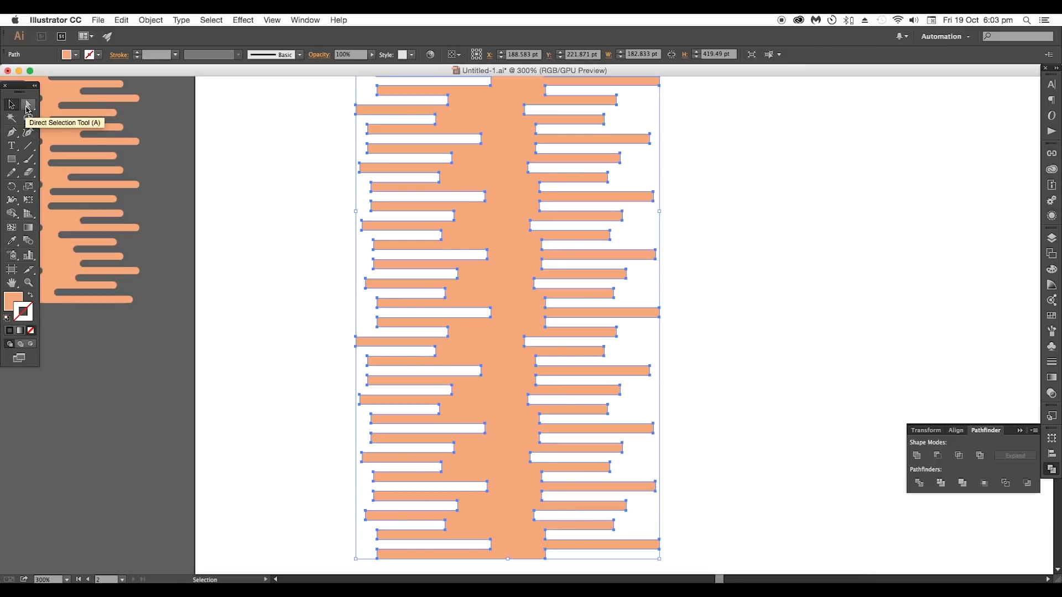
pyautogui.click(28, 107)
pyautogui.scroll(1, 531, 385)
pyautogui.moveTo(547, 382); pyautogui.dragTo(566, 387)
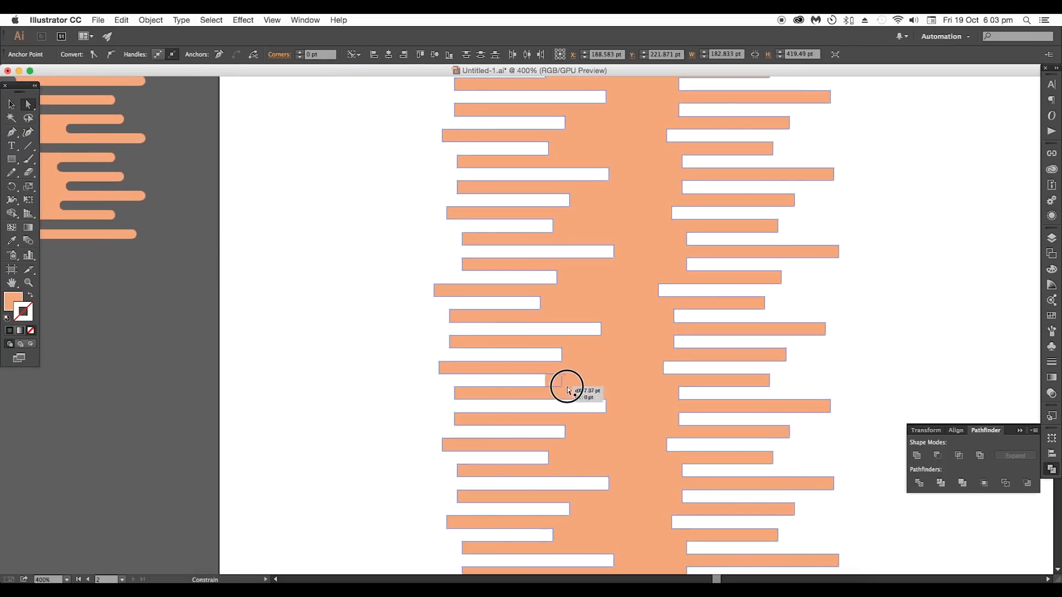
pyautogui.moveTo(621, 250); pyautogui.dragTo(590, 420)
pyautogui.moveTo(526, 446); pyautogui.dragTo(575, 439)
# Shift several more gap ends horizontally along the merged shape, pulling one on its right side inward by about 12.7 pt.
pyautogui.scroll(4, 545, 481)
pyautogui.press('super+plus')
pyautogui.moveTo(604, 366); pyautogui.dragTo(563, 367)
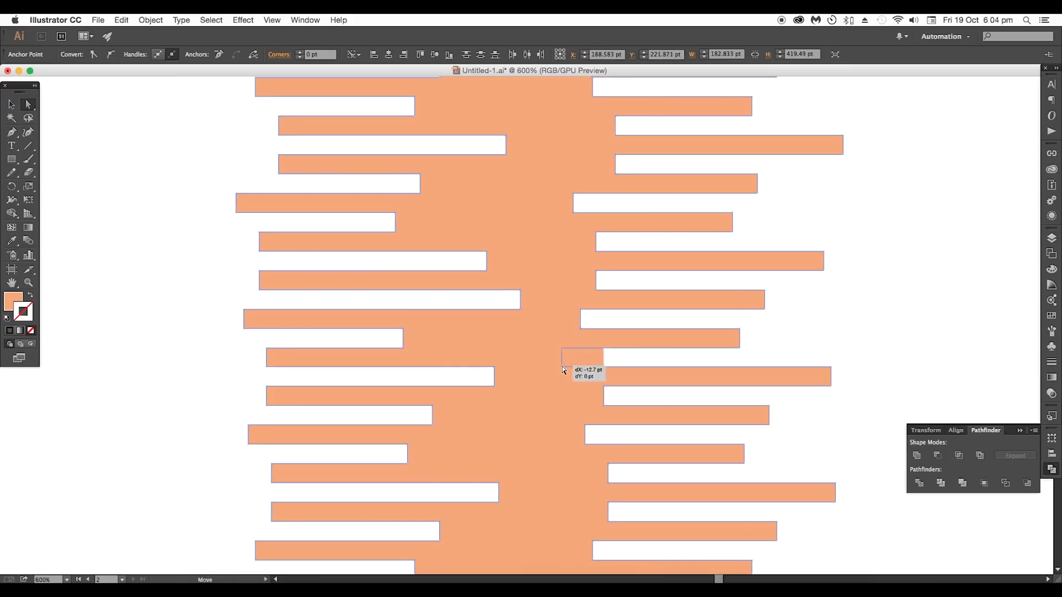
pyautogui.scroll(-5, 543, 304)
pyautogui.moveTo(540, 303); pyautogui.dragTo(501, 304)
pyautogui.moveTo(548, 418); pyautogui.dragTo(516, 293)
pyautogui.moveTo(517, 294); pyautogui.dragTo(547, 293)
pyautogui.moveTo(550, 370); pyautogui.dragTo(604, 6)
pyautogui.moveTo(548, 347); pyautogui.dragTo(482, 347)
pyautogui.moveTo(556, 243); pyautogui.dragTo(561, 398)
# Select the upper corners on the merged shape's left side and round them to about 2.91 pt.
pyautogui.press('super+minus')
pyautogui.press('super+minus')
pyautogui.moveTo(528, 150); pyautogui.dragTo(530, 367)
pyautogui.click(355, 204)
pyautogui.moveTo(379, 227); pyautogui.dragTo(525, 384)
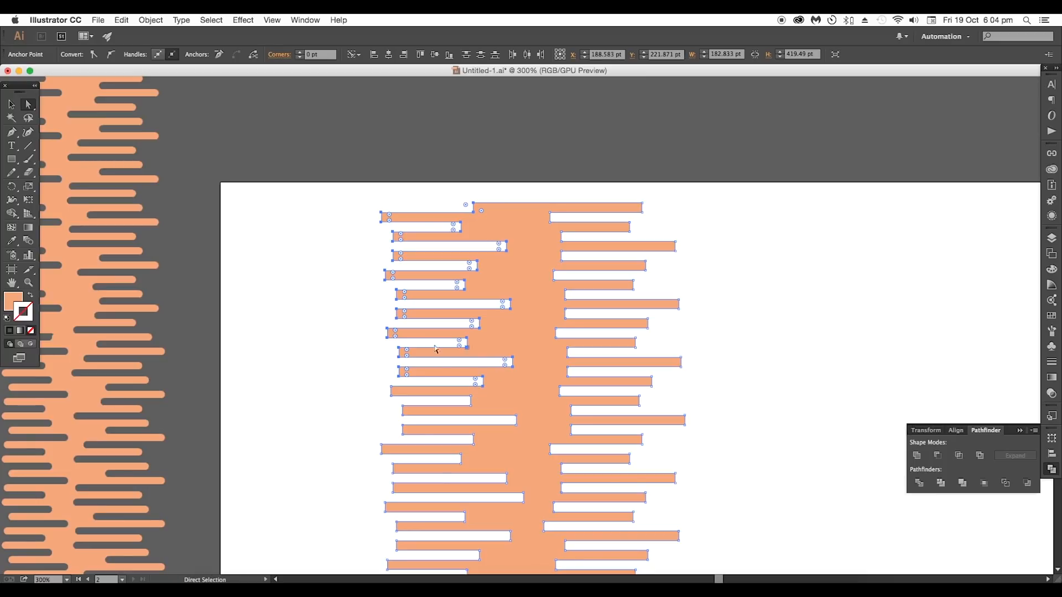
pyautogui.moveTo(475, 379); pyautogui.dragTo(280, 389)
pyautogui.scroll(2, 437, 270)
pyautogui.scroll(-10, 516, 381)
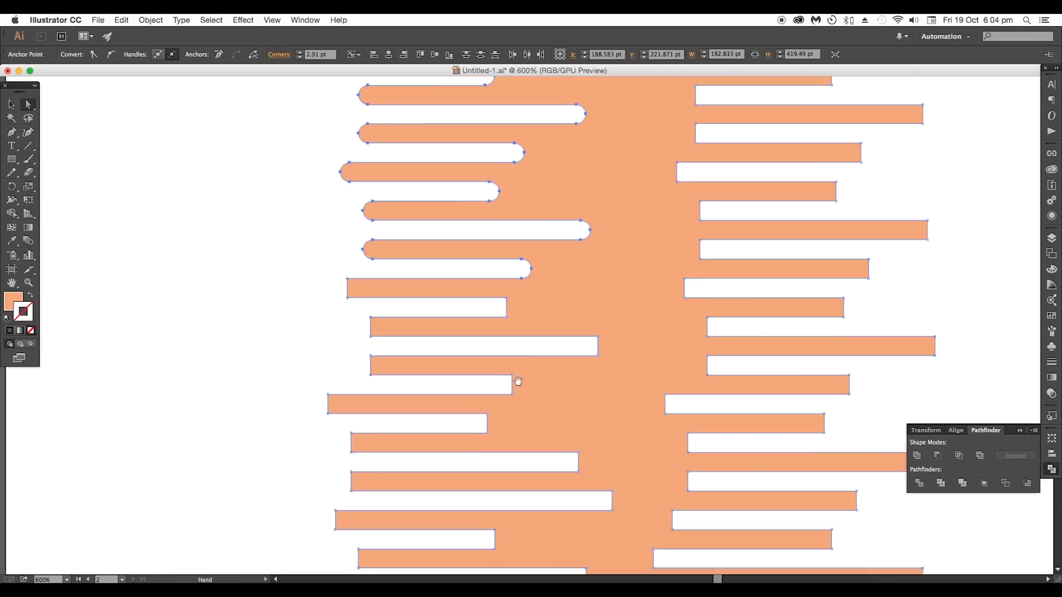
# Round the middle and lower corners on the merged shape's left side to about 2.91 pt.
pyautogui.moveTo(322, 182); pyautogui.dragTo(610, 562)
pyautogui.scroll(-5, 610, 561)
pyautogui.moveTo(481, 398); pyautogui.dragTo(335, 369)
pyautogui.moveTo(538, 516); pyautogui.dragTo(386, 178)
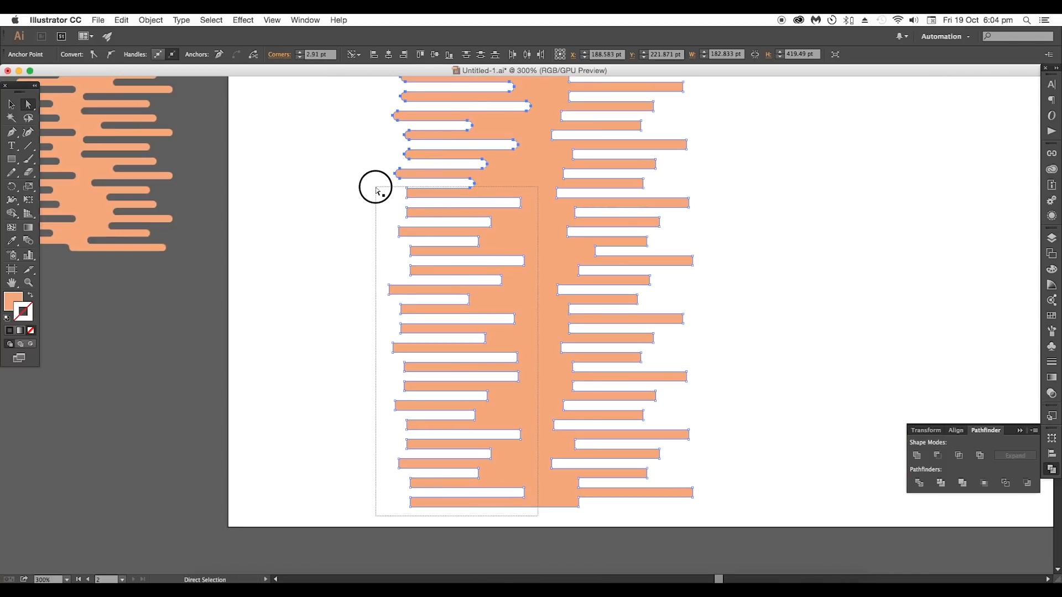
pyautogui.scroll(4, 470, 190)
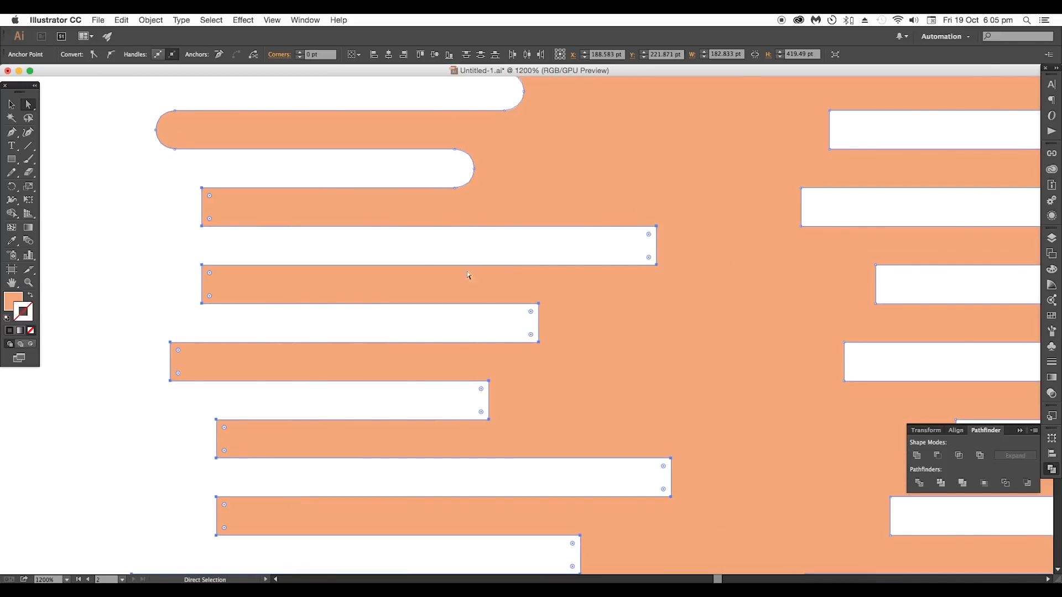
pyautogui.moveTo(649, 236); pyautogui.dragTo(471, 277)
# Fully round the corners along the merged shape's right side, working section by section.
pyautogui.scroll(-4, 513, 291)
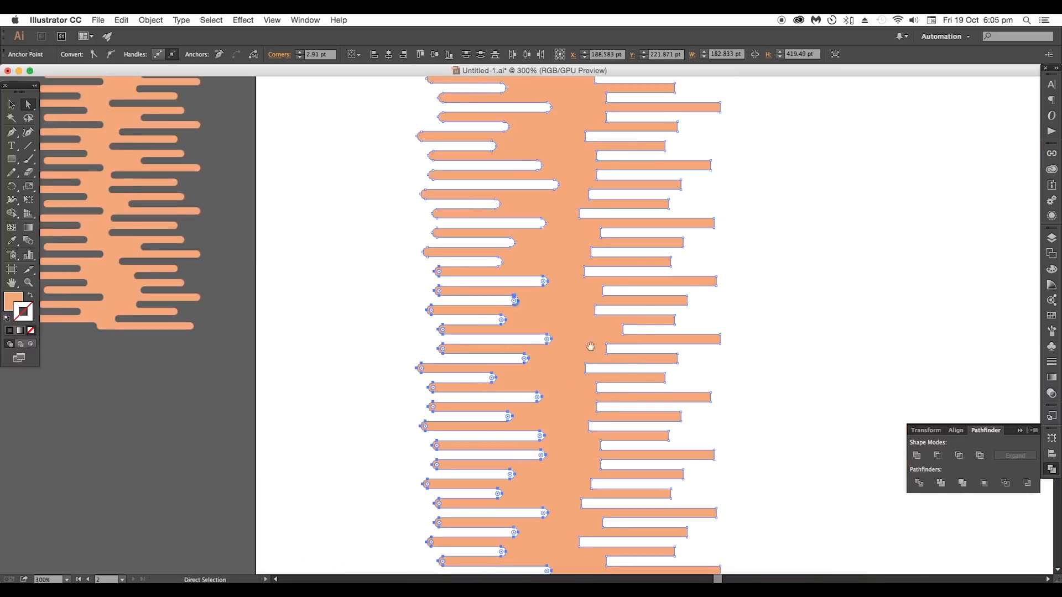
pyautogui.moveTo(691, 525); pyautogui.dragTo(537, 334)
pyautogui.moveTo(594, 426); pyautogui.dragTo(418, 69)
pyautogui.moveTo(558, 429); pyautogui.dragTo(549, 310)
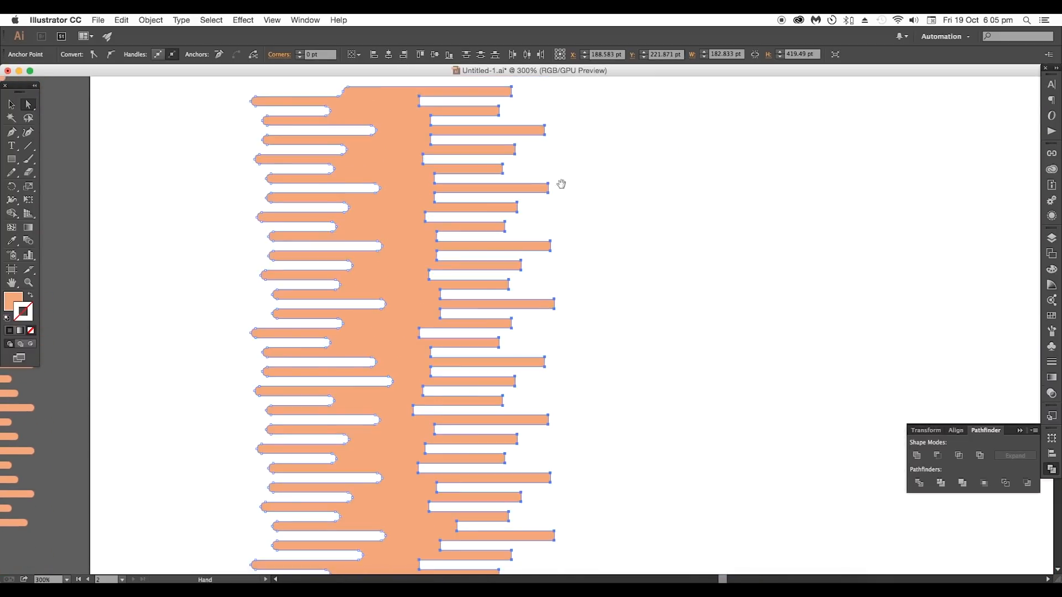
pyautogui.moveTo(561, 185); pyautogui.dragTo(555, 274)
pyautogui.moveTo(472, 227); pyautogui.dragTo(396, 256)
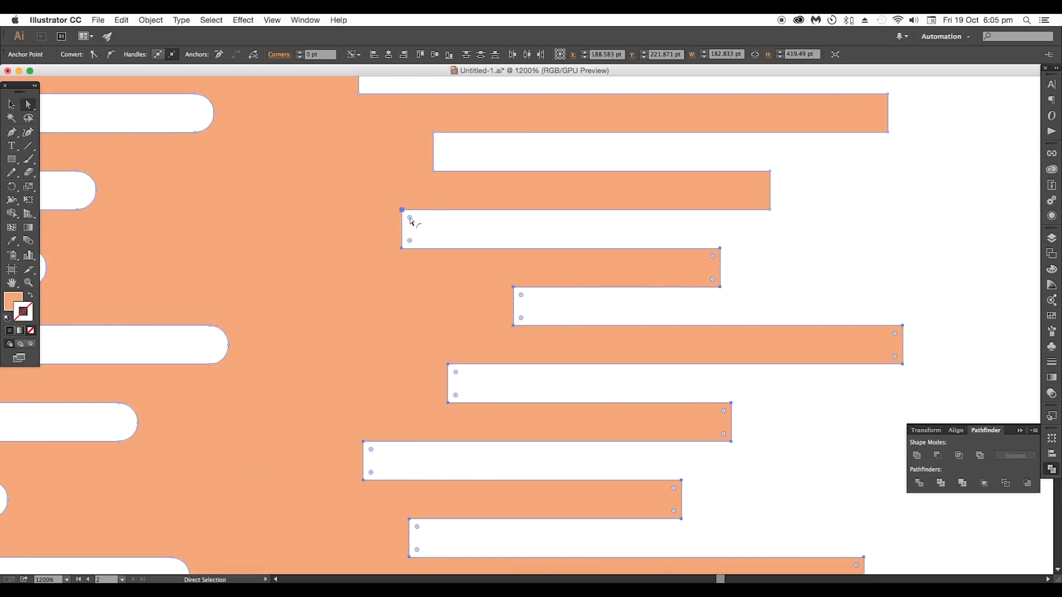
pyautogui.moveTo(410, 218); pyautogui.dragTo(570, 279)
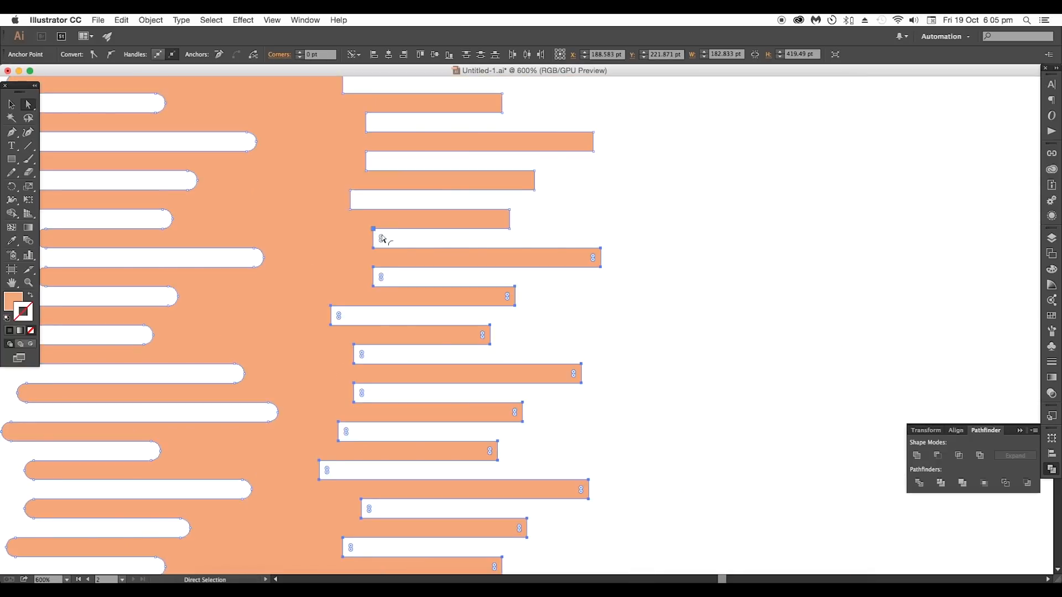
pyautogui.moveTo(383, 238); pyautogui.dragTo(553, 278)
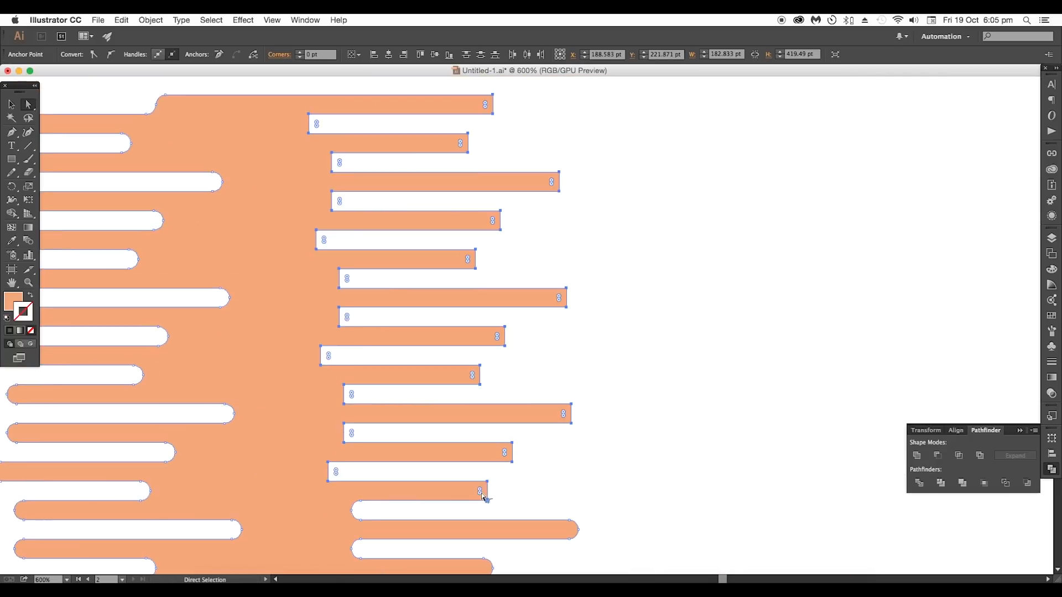
pyautogui.moveTo(481, 493); pyautogui.dragTo(348, 474)
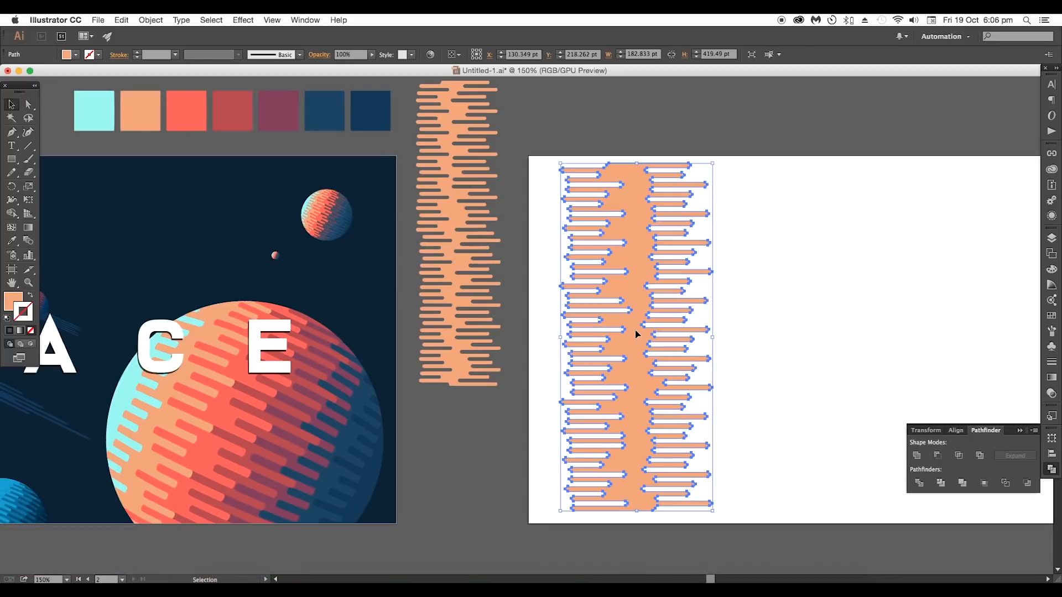
# Fill the rounded strip with the light cyan palette color 99ffef and check its hex code.
pyautogui.press('i')
pyautogui.click(98, 113)
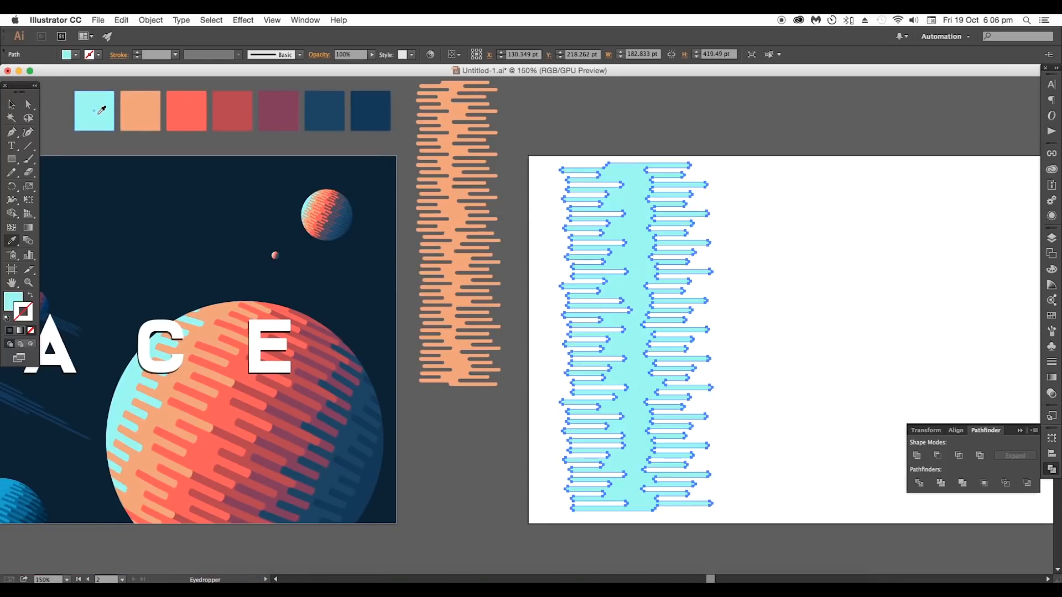
pyautogui.doubleClick(15, 303)
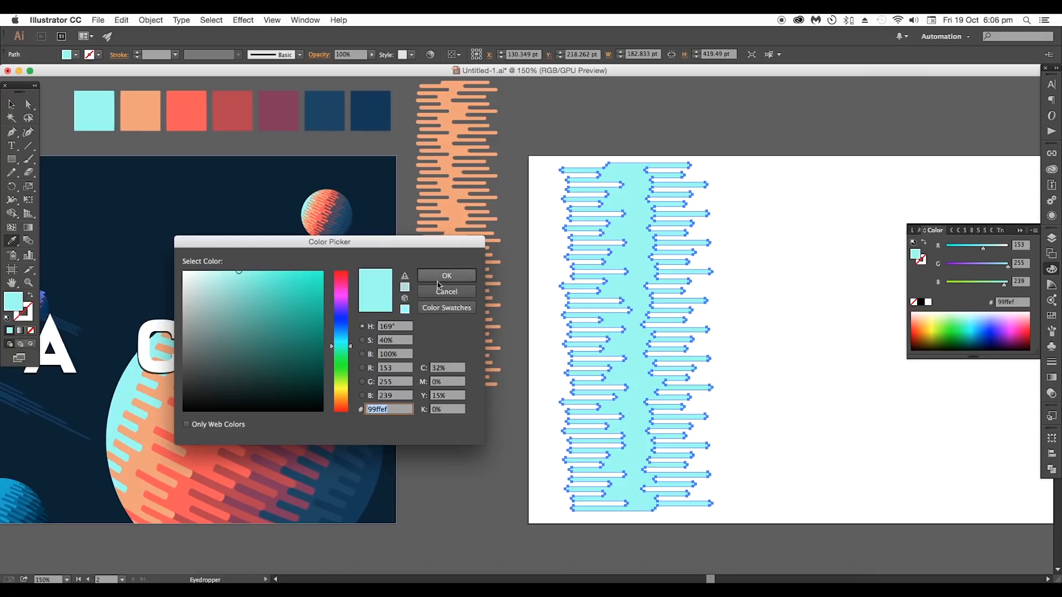
pyautogui.click(438, 282)
# Duplicate the cyan strip about 55 pt to the right and fill the copy with the light orange palette color f1a277.
pyautogui.click(13, 105)
pyautogui.moveTo(642, 387); pyautogui.dragTo(682, 392)
pyautogui.press('i')
pyautogui.click(155, 117)
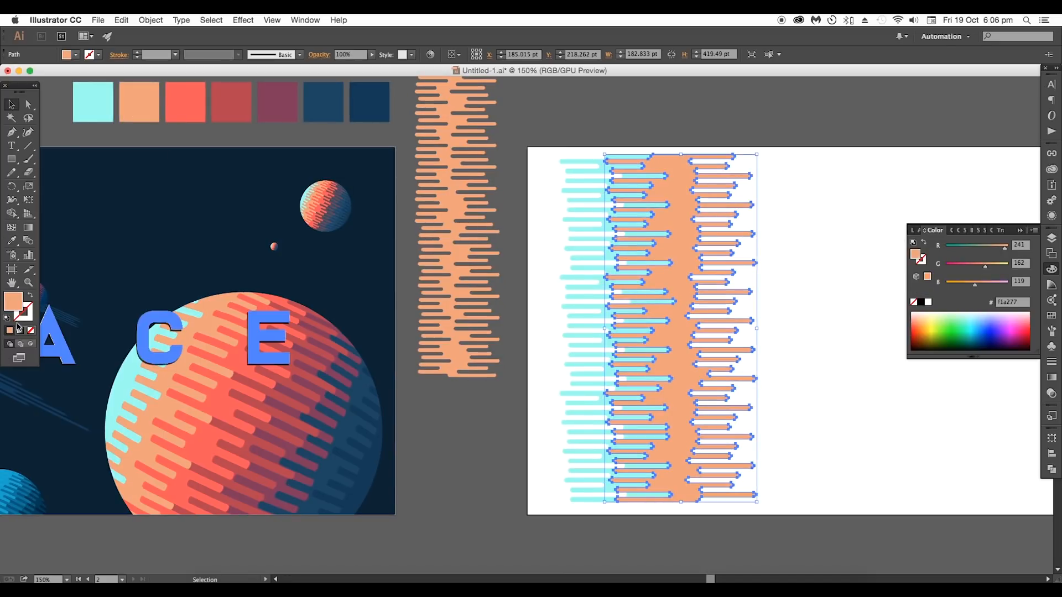
pyautogui.doubleClick(13, 302)
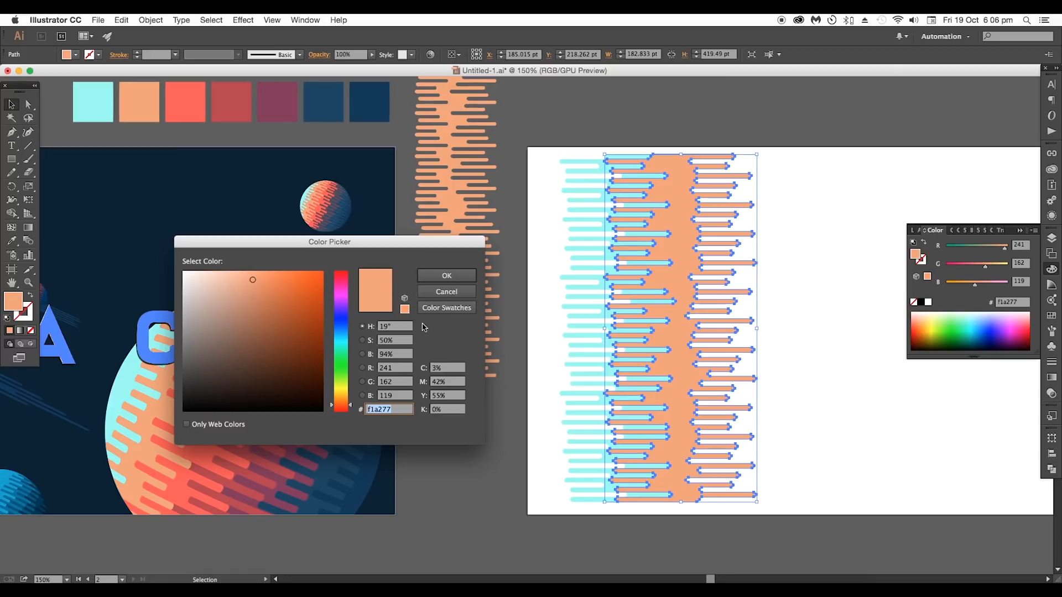
pyautogui.click(431, 286)
# Duplicate the light orange strip about 61 pt to the right and fill the copy with the coral palette color ff5655.
pyautogui.moveTo(683, 374); pyautogui.dragTo(732, 376)
pyautogui.press('i')
pyautogui.click(190, 110)
pyautogui.doubleClick(13, 301)
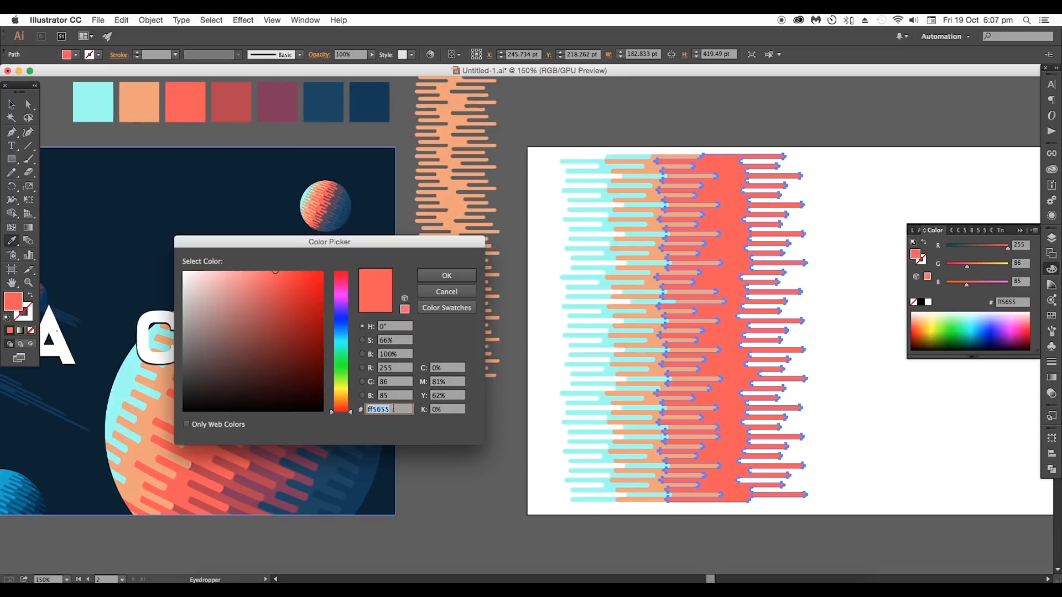
pyautogui.click(458, 277)
# Duplicate the coral strip about 85 pt to the right and fill the copy with the dark red palette color b7414f.
pyautogui.press('v')
pyautogui.moveTo(635, 407); pyautogui.dragTo(706, 410)
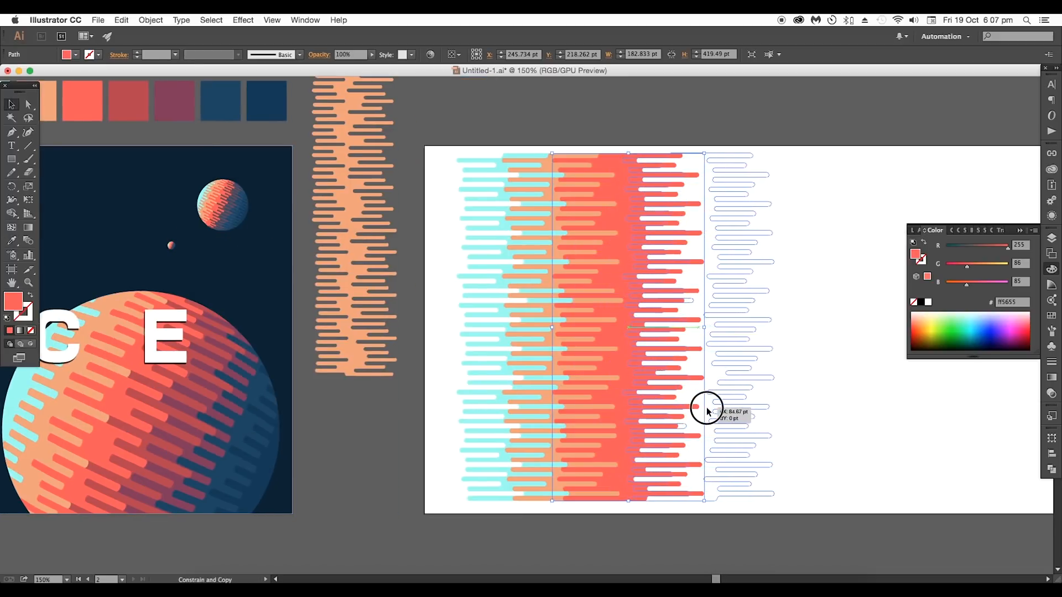
pyautogui.press('i')
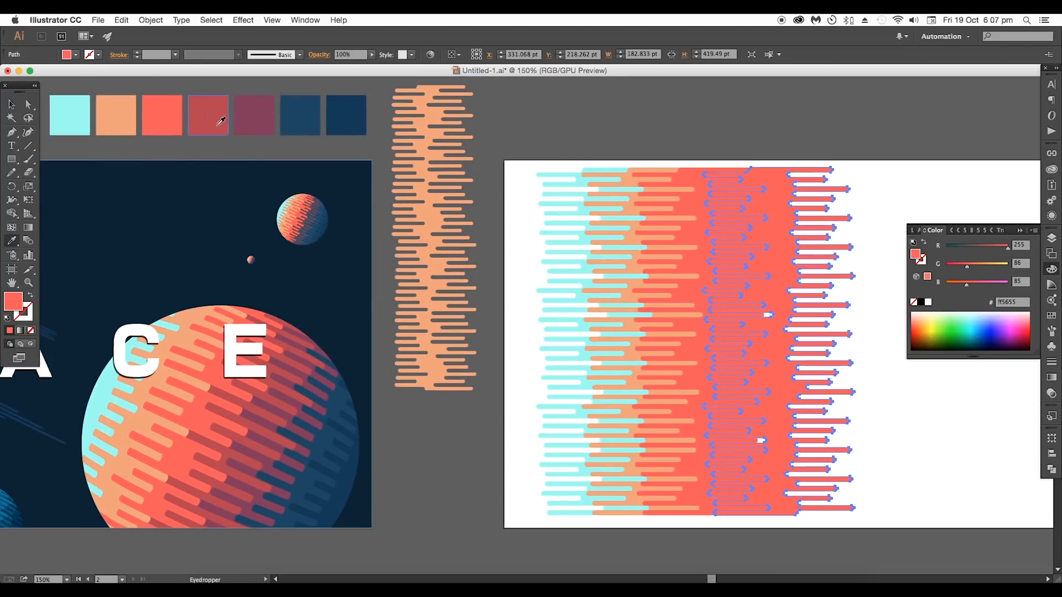
pyautogui.click(217, 125)
pyautogui.click(11, 105)
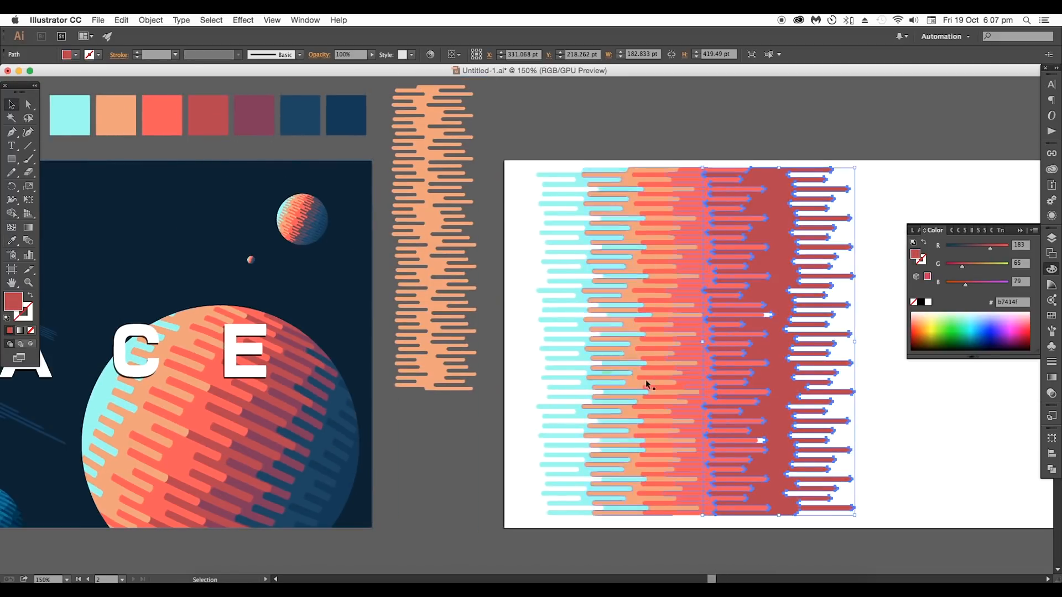
# Duplicate the dark red strip about 57 pt to the right and fill the copy with the purple palette color 82385b.
pyautogui.moveTo(881, 380); pyautogui.dragTo(830, 378)
pyautogui.moveTo(728, 412); pyautogui.dragTo(775, 413)
pyautogui.press('i')
pyautogui.click(215, 108)
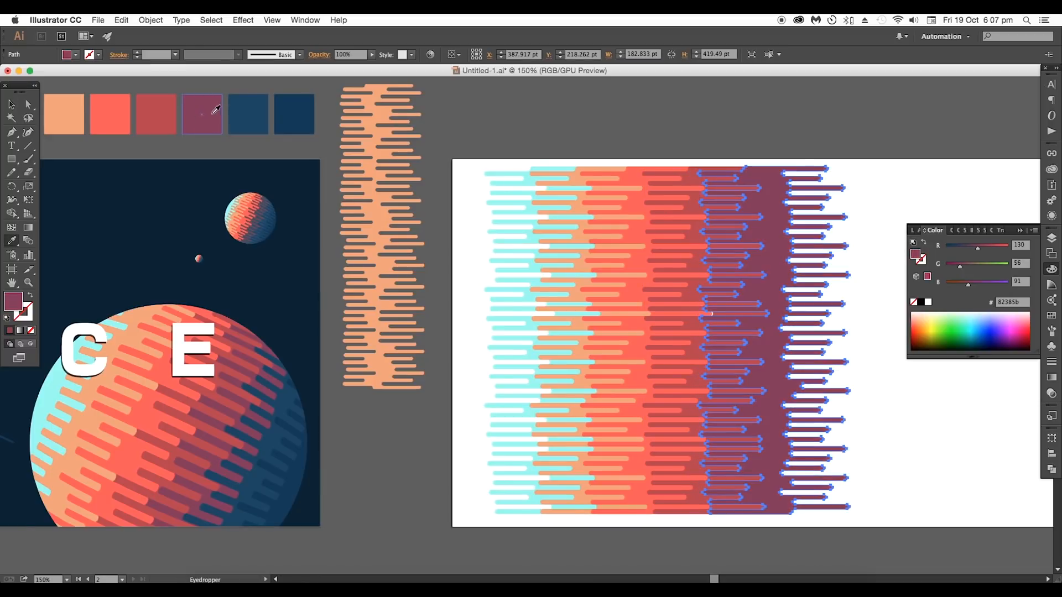
pyautogui.click(11, 104)
pyautogui.doubleClick(13, 302)
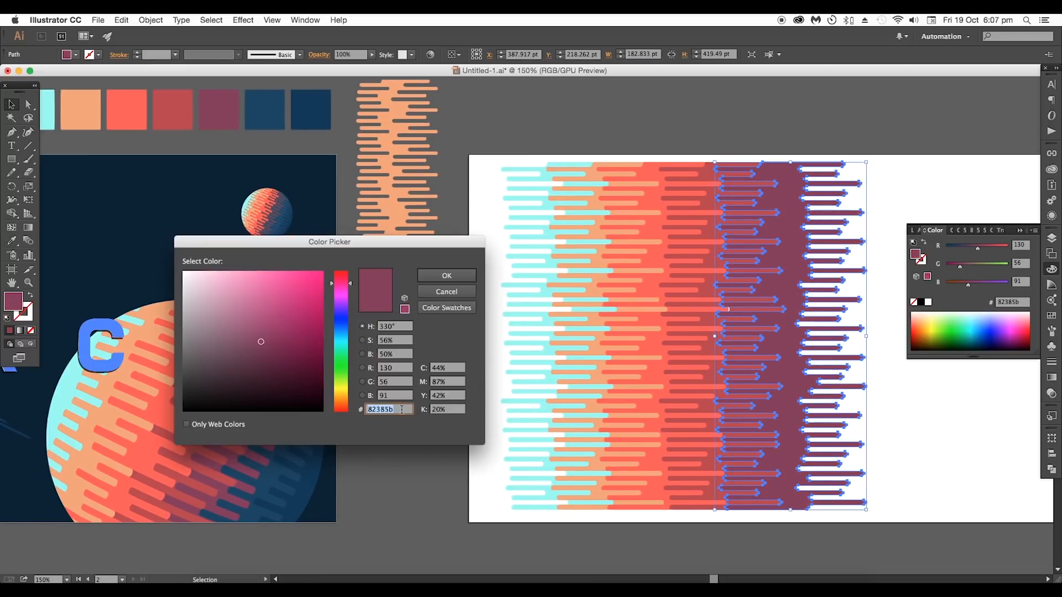
pyautogui.click(444, 277)
# Duplicate the purple strip about 69 pt to the right and fill the copy with the blue palette color 1d4662.
pyautogui.moveTo(794, 449); pyautogui.dragTo(851, 450)
pyautogui.press('i')
pyautogui.click(264, 108)
pyautogui.doubleClick(13, 299)
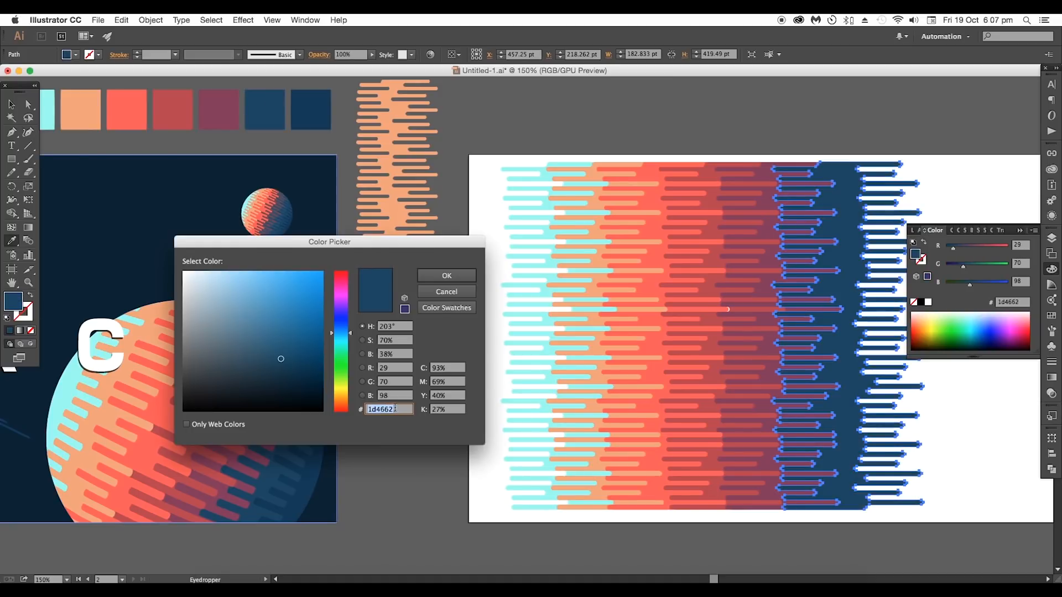
pyautogui.click(458, 294)
# Duplicate the blue strip about 74 pt to the right and fill the copy with the navy palette color 113857.
pyautogui.press('v')
pyautogui.hscroll(6, 526, 387)
pyautogui.moveTo(650, 422); pyautogui.dragTo(713, 427)
pyautogui.press('i')
pyautogui.hscroll(-5, 434, 306)
pyautogui.click(306, 136)
pyautogui.hscroll(3, 623, 370)
pyautogui.press('v')
pyautogui.doubleClick(12, 302)
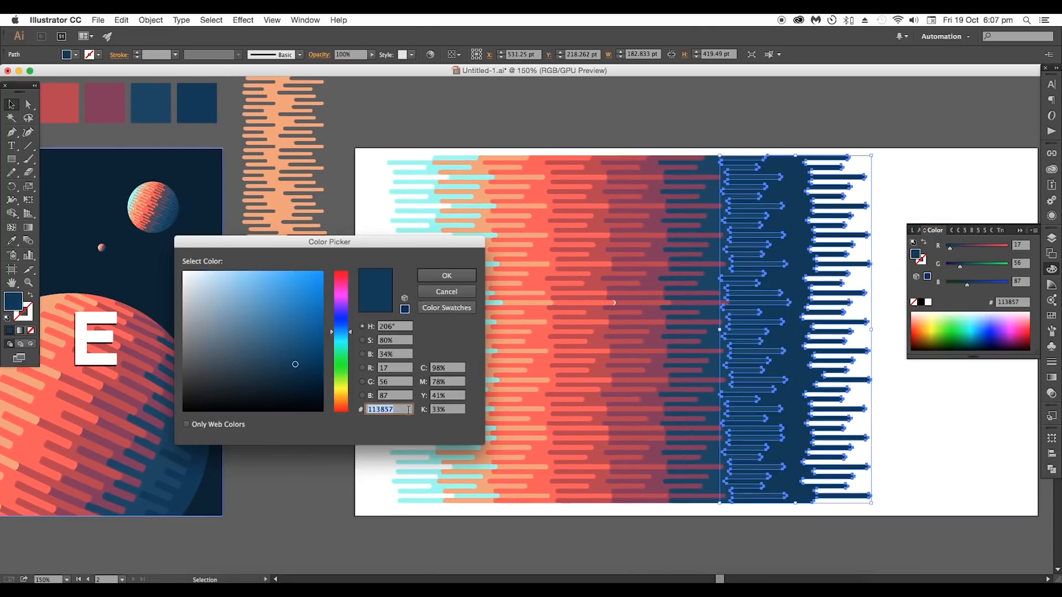
pyautogui.click(447, 278)
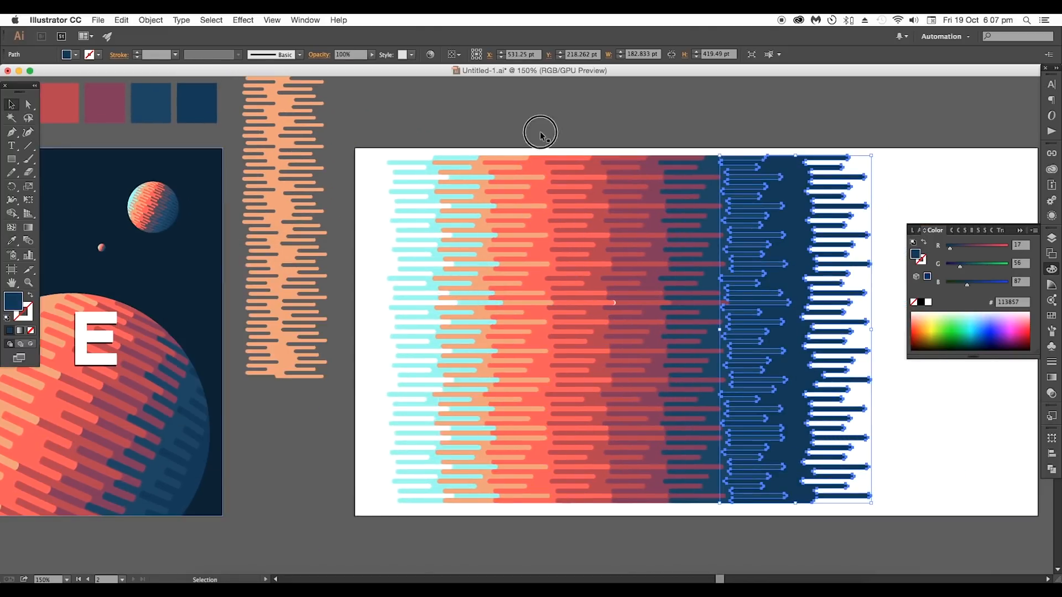
# Shift the colored strips left and offset some slightly up or down to tighten their overlaps and vary the pattern.
pyautogui.click(542, 136)
pyautogui.scroll(-2, 722, 350)
pyautogui.moveTo(750, 404); pyautogui.dragTo(711, 415)
pyautogui.scroll(1, 712, 415)
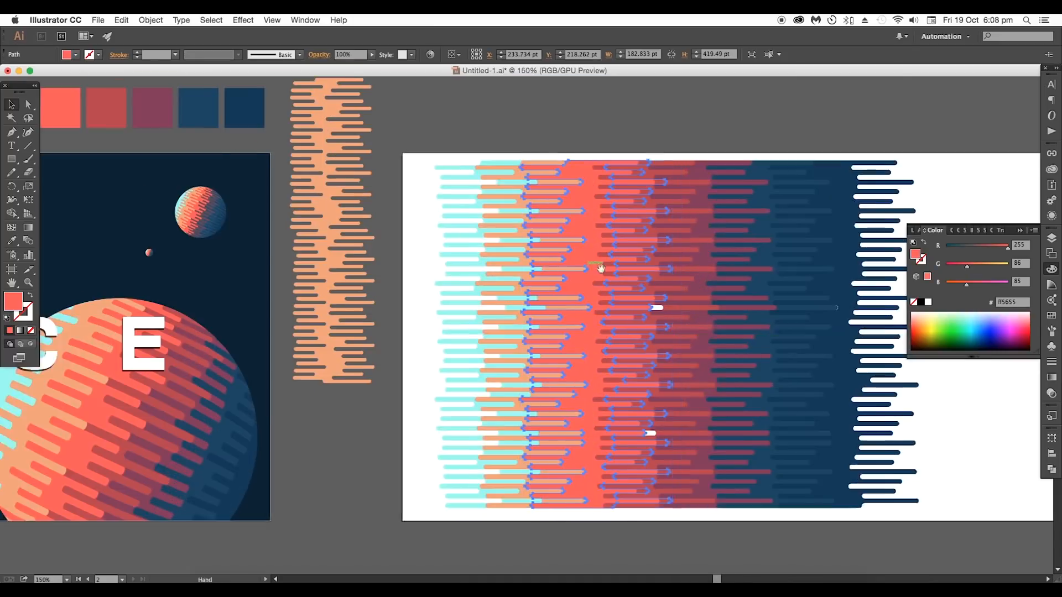
pyautogui.moveTo(599, 267); pyautogui.dragTo(591, 264)
pyautogui.moveTo(645, 199); pyautogui.dragTo(644, 208)
pyautogui.moveTo(725, 220); pyautogui.dragTo(725, 230)
pyautogui.scroll(1, 492, 324)
pyautogui.moveTo(589, 363); pyautogui.dragTo(589, 376)
pyautogui.scroll(8, 589, 377)
pyautogui.moveTo(255, 320); pyautogui.dragTo(255, 318)
pyautogui.scroll(-5, 255, 320)
pyautogui.moveTo(586, 301); pyautogui.dragTo(546, 307)
pyautogui.scroll(3, 553, 332)
pyautogui.moveTo(630, 372); pyautogui.dragTo(631, 385)
pyautogui.scroll(-4, 631, 385)
pyautogui.click(877, 441)
pyautogui.scroll(2, 877, 441)
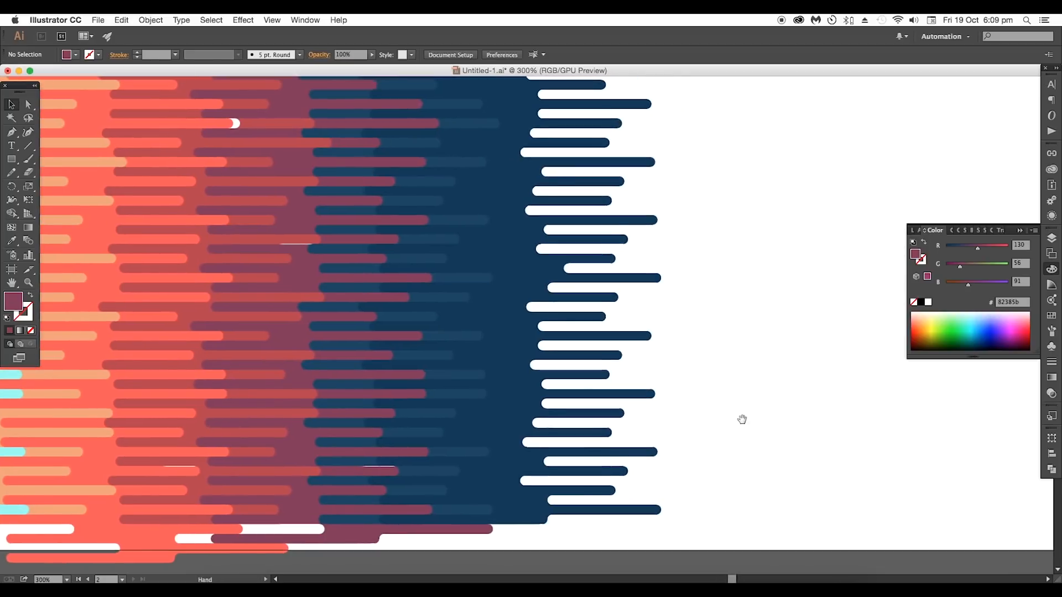
# Draw a navy rectangle about 137 by 416 pt covering the outer right side of the navy strip.
pyautogui.click(528, 479)
pyautogui.scroll(-3, 531, 475)
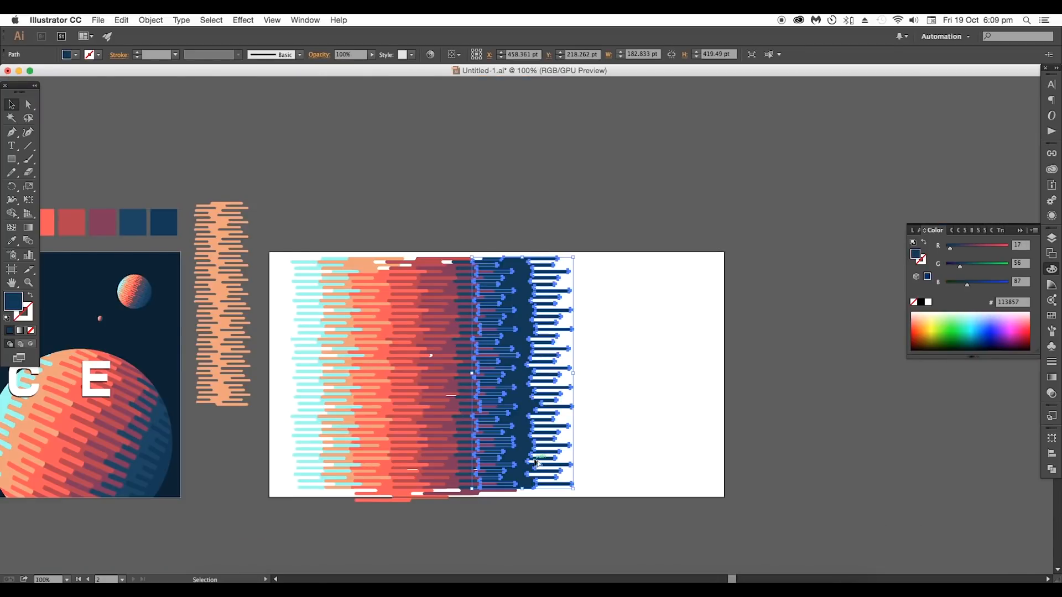
pyautogui.scroll(1, 535, 462)
pyautogui.click(17, 163)
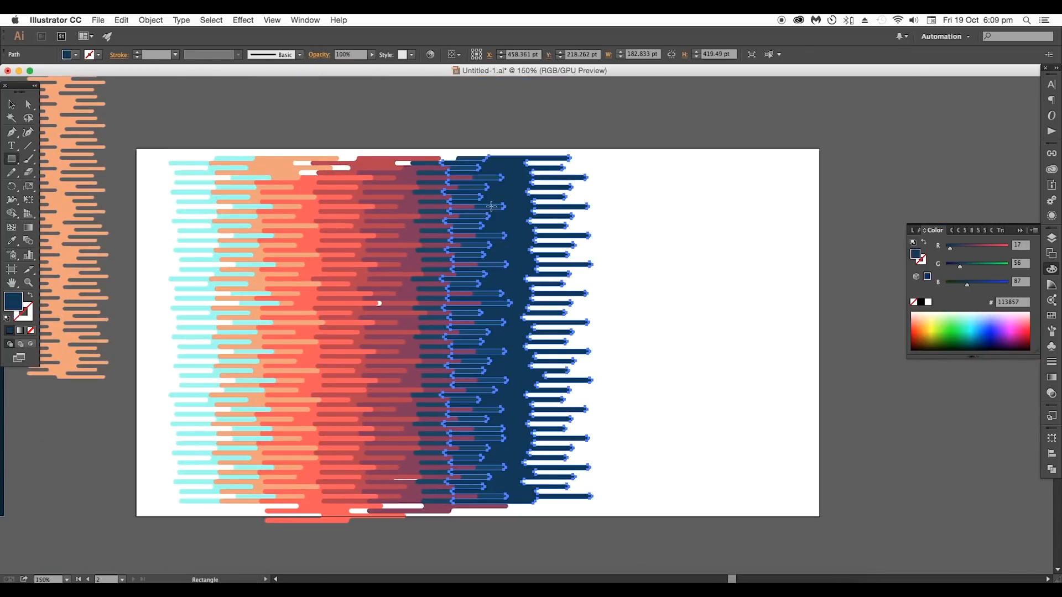
pyautogui.moveTo(513, 157); pyautogui.dragTo(627, 501)
pyautogui.click(11, 104)
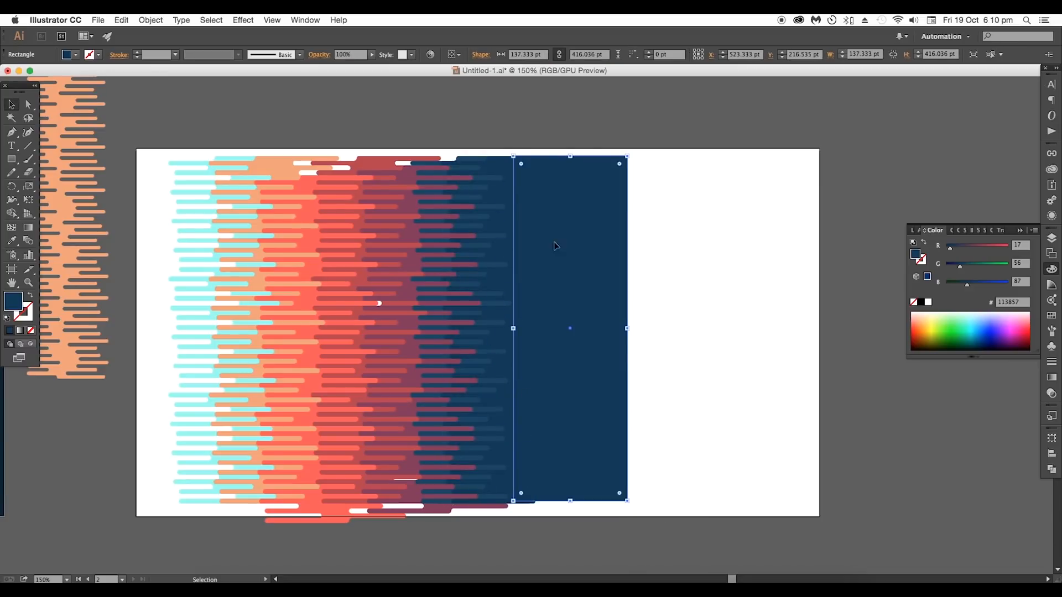
# Unite the navy rectangle and the navy strip into one shape.
pyautogui.keyDown('shift'); pyautogui.click(506, 229); pyautogui.keyUp('shift')
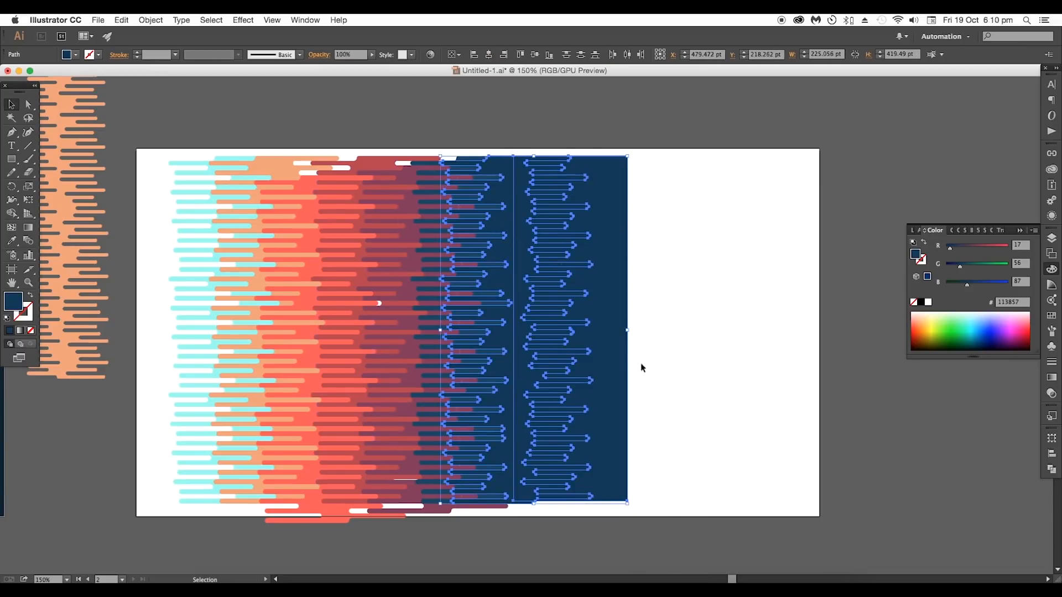
pyautogui.click(1050, 469)
pyautogui.click(917, 455)
pyautogui.click(720, 331)
# Draw an aqua rectangle about 127 by 419 pt covering the outer left side of the aqua strip.
pyautogui.hscroll(-8, 597, 353)
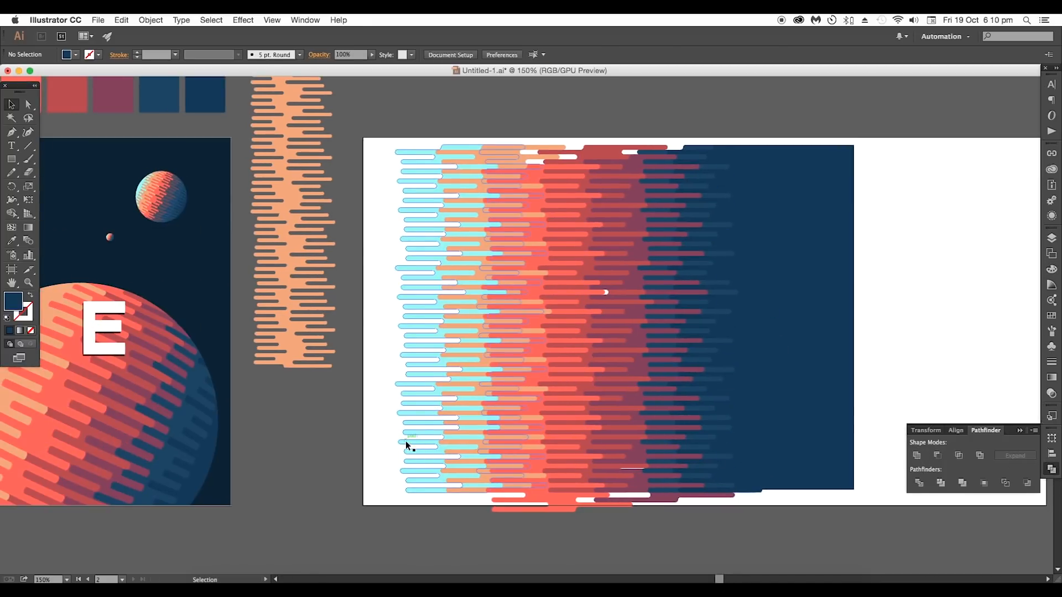
pyautogui.click(408, 443)
pyautogui.click(11, 159)
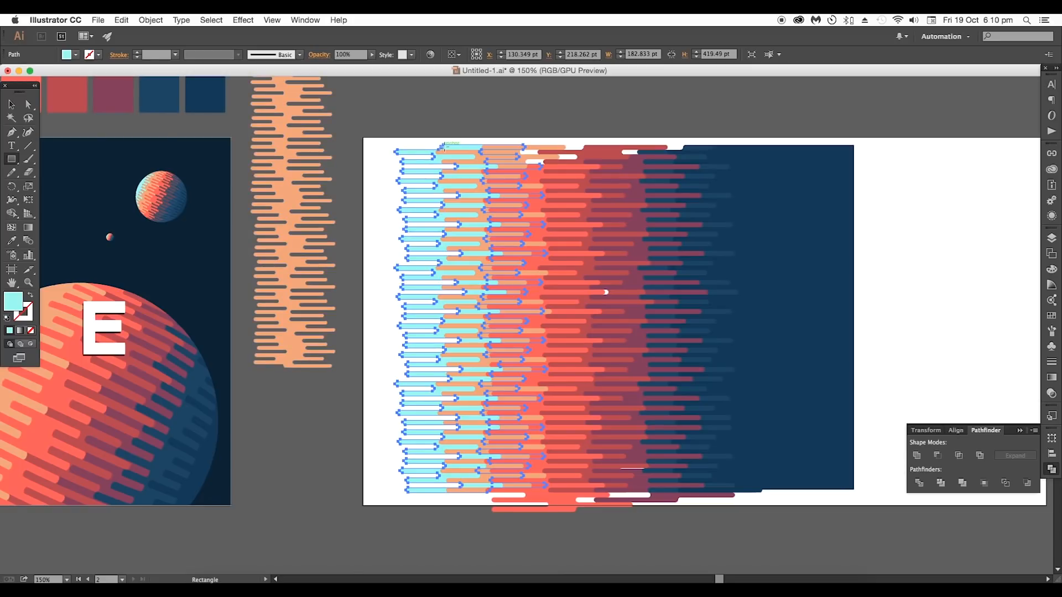
pyautogui.moveTo(470, 145); pyautogui.dragTo(366, 493)
pyautogui.press('v')
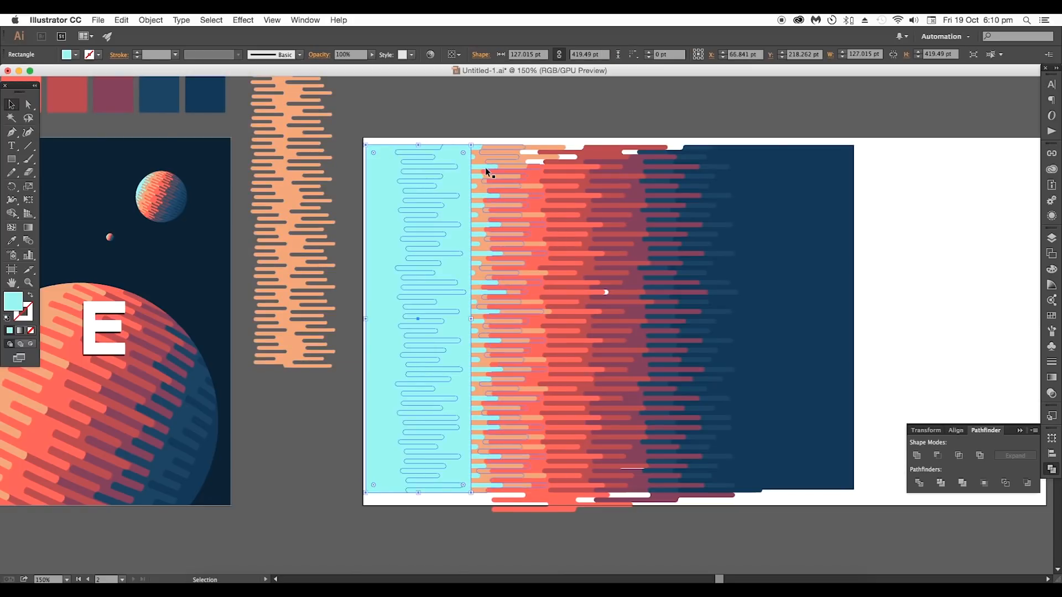
# Unite the aqua rectangle with the aqua strip and send the merged shape to the back.
pyautogui.scroll(5, 486, 167)
pyautogui.click(451, 166)
pyautogui.scroll(-4, 450, 166)
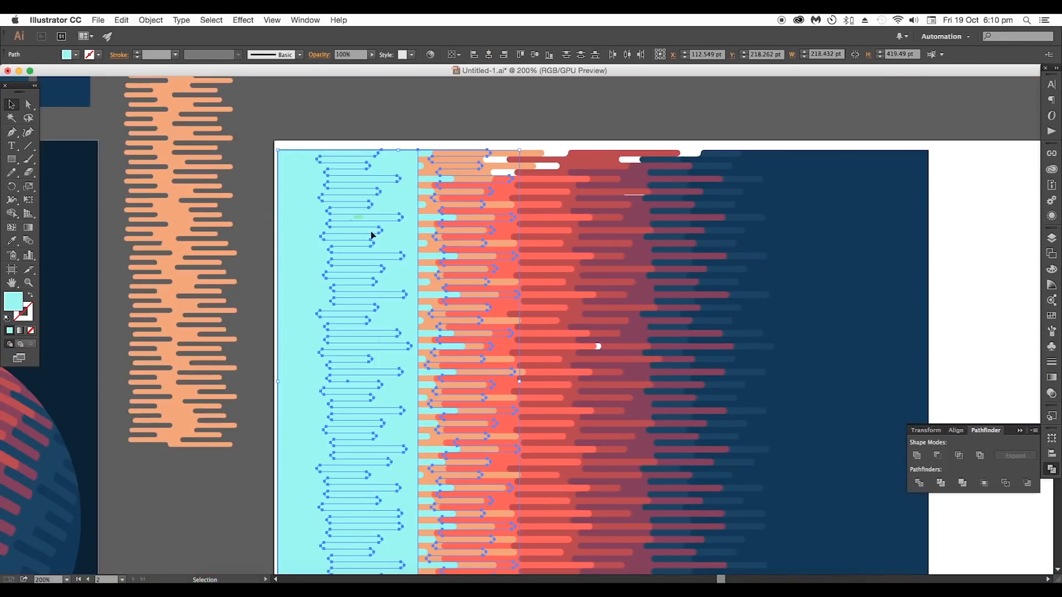
pyautogui.click(916, 455)
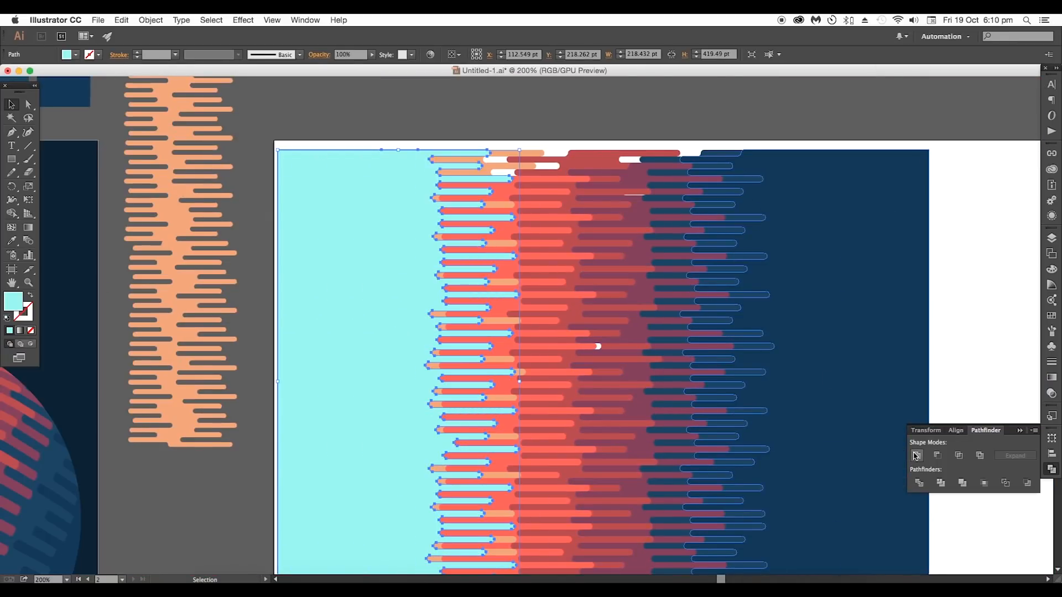
pyautogui.press('a')
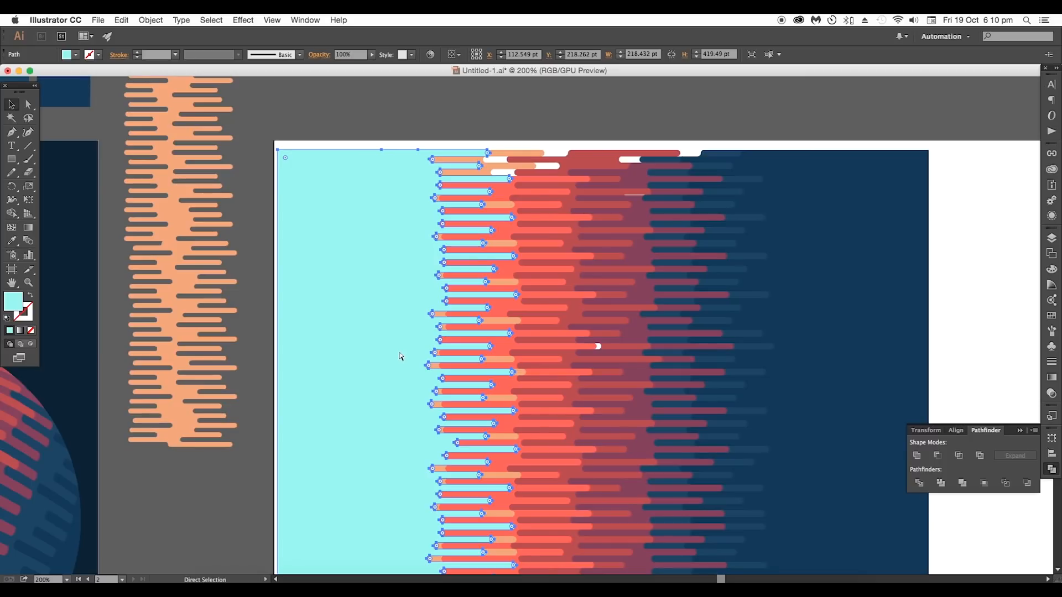
pyautogui.press('super+shift+[')
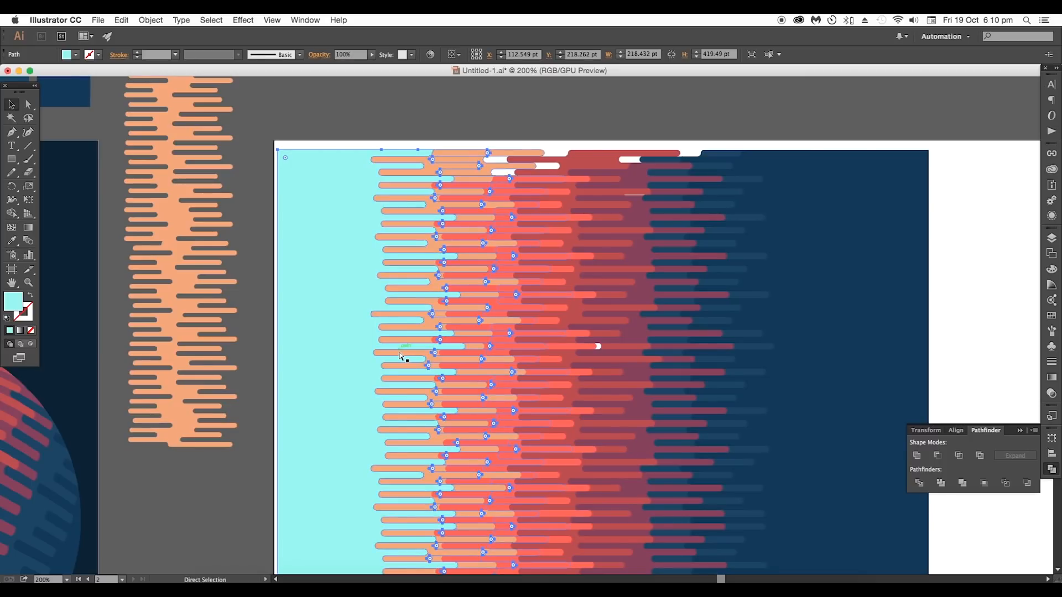
# Shift the dark red strip slightly left to cover the white gap in the middle of the pattern.
pyautogui.scroll(-1, 604, 317)
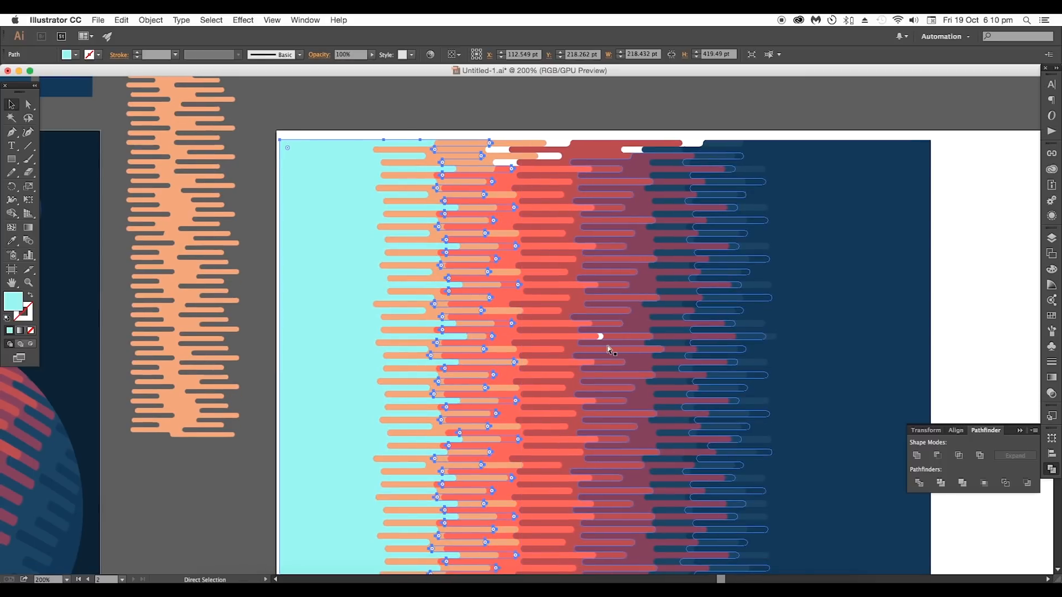
pyautogui.scroll(4, 600, 340)
pyautogui.scroll(-3, 601, 340)
pyautogui.moveTo(638, 248); pyautogui.dragTo(615, 248)
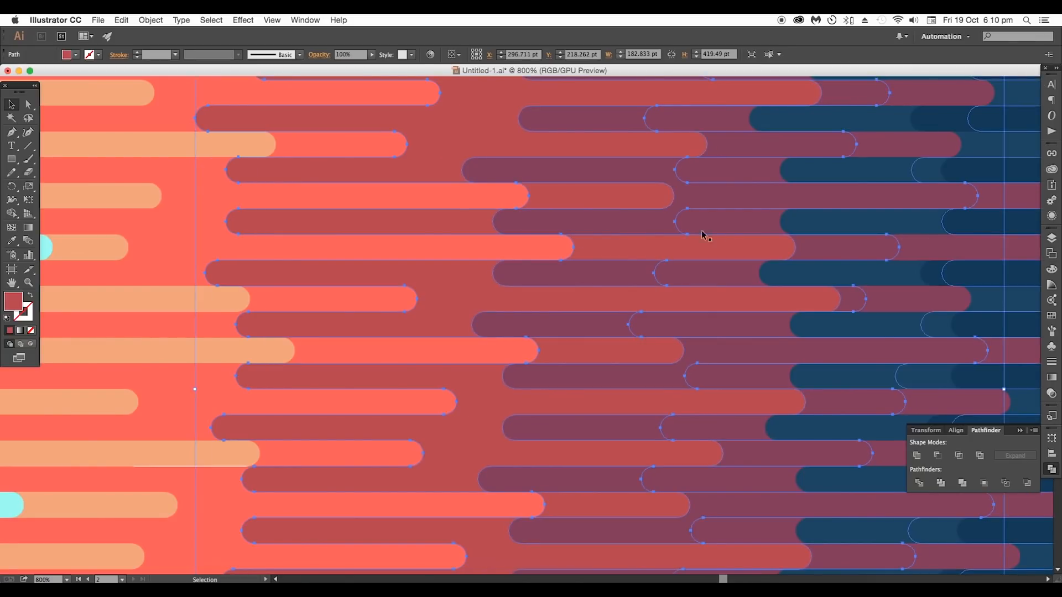
pyautogui.scroll(-4, 635, 277)
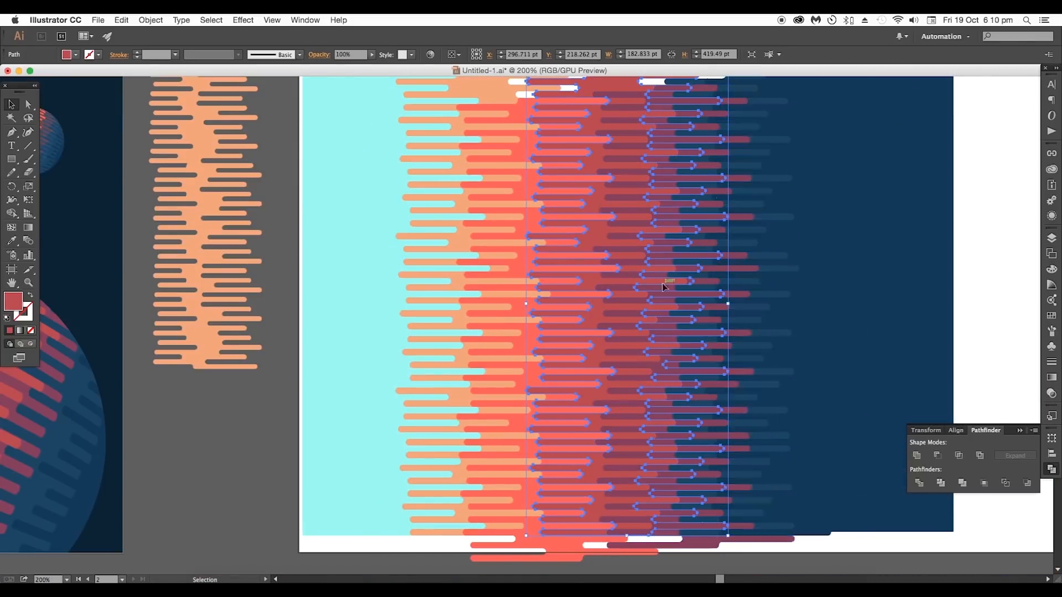
pyautogui.moveTo(737, 281); pyautogui.dragTo(597, 329)
pyautogui.click(915, 295)
pyautogui.moveTo(832, 323); pyautogui.dragTo(901, 294)
# Draw a circle about 403 pt in diameter over the striped pattern and swap its navy fill to the stroke.
pyautogui.moveTo(12, 159); pyautogui.dragTo(42, 185)
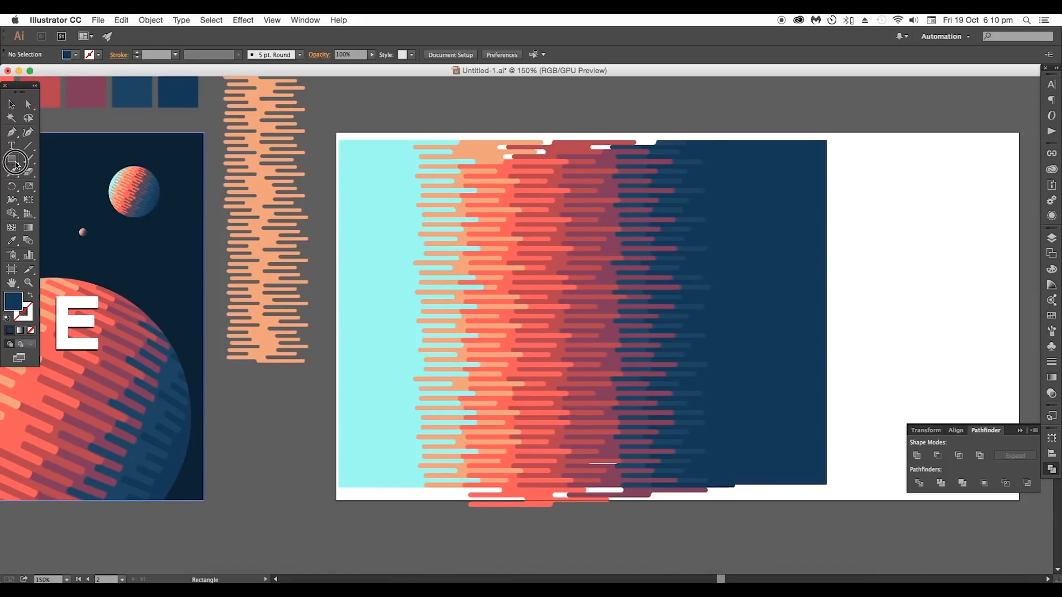
pyautogui.moveTo(317, 367); pyautogui.dragTo(534, 332)
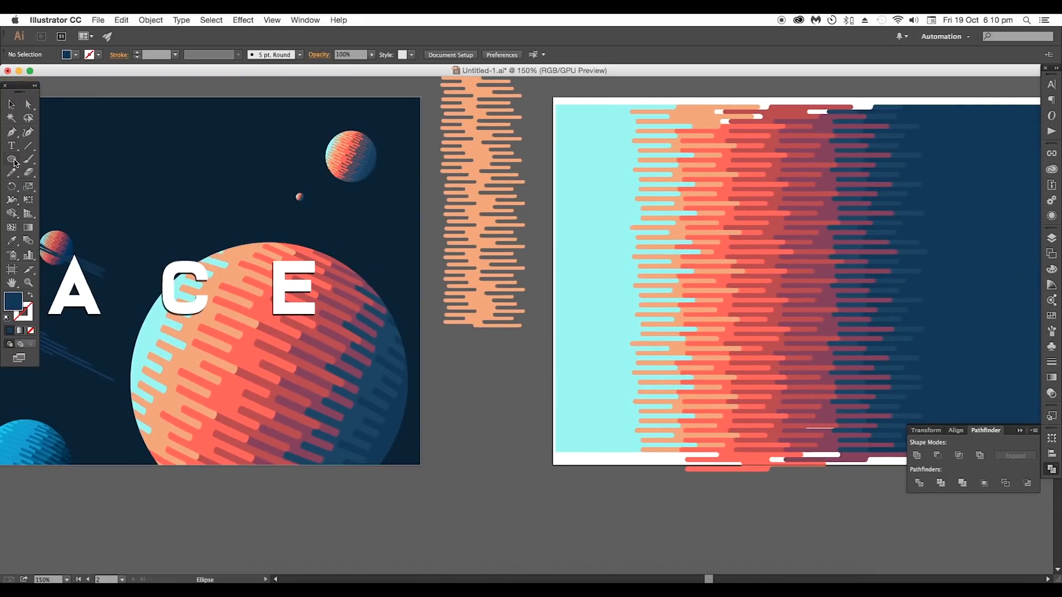
pyautogui.moveTo(773, 379); pyautogui.dragTo(504, 393)
pyautogui.moveTo(354, 157); pyautogui.dragTo(655, 458)
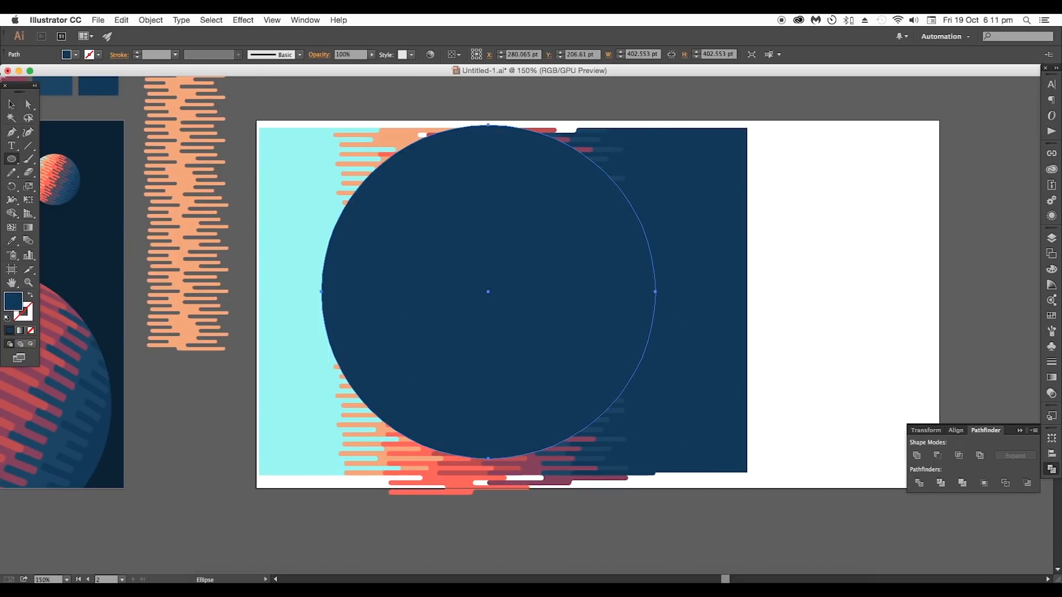
pyautogui.click(31, 297)
# Center the circle vertically on the pattern and scale it down to about 327 pt in diameter.
pyautogui.click(9, 104)
pyautogui.moveTo(514, 311); pyautogui.dragTo(537, 305)
pyautogui.moveTo(705, 138); pyautogui.dragTo(685, 171)
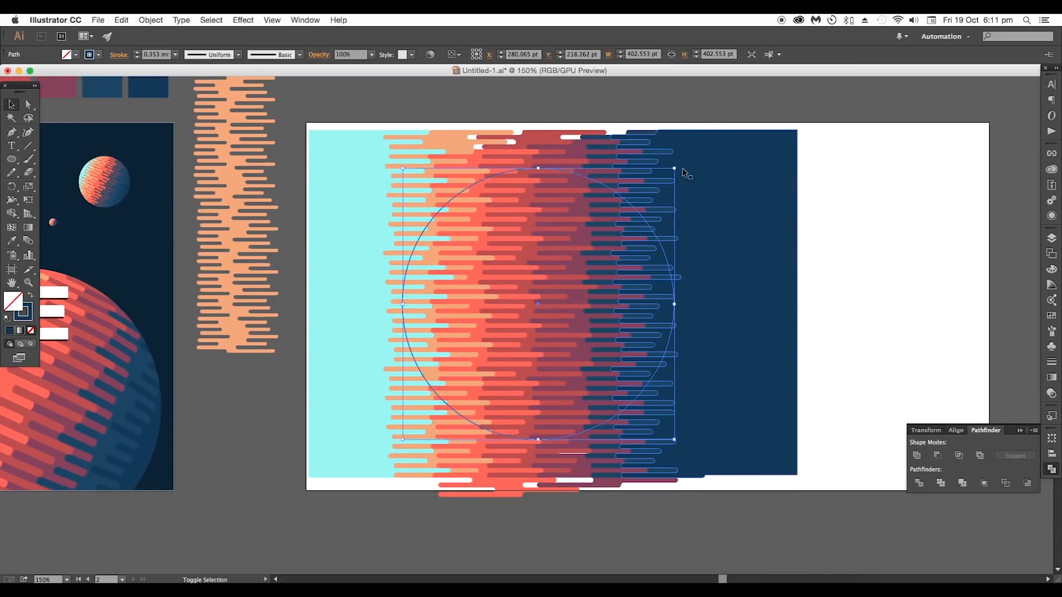
# Shift the strips horizontally toward the pattern's center to narrow the color bands around the circle and close white gaps.
pyautogui.moveTo(628, 297); pyautogui.dragTo(625, 322)
pyautogui.scroll(2, 710, 307)
pyautogui.moveTo(423, 292); pyautogui.dragTo(434, 293)
pyautogui.press('super+shift+a')
pyautogui.scroll(2, 557, 227)
pyautogui.scroll(4, 656, 252)
pyautogui.moveTo(638, 234); pyautogui.dragTo(640, 235)
pyautogui.scroll(2, 639, 235)
pyautogui.scroll(-6, 612, 291)
pyautogui.moveTo(432, 288); pyautogui.dragTo(465, 288)
pyautogui.moveTo(356, 301); pyautogui.dragTo(420, 302)
pyautogui.hscroll(3, 497, 341)
pyautogui.moveTo(420, 337); pyautogui.dragTo(444, 337)
pyautogui.moveTo(296, 305); pyautogui.dragTo(340, 305)
pyautogui.scroll(-5, 321, 354)
pyautogui.click(704, 334)
pyautogui.scroll(2, 491, 386)
# Move the circle outline about 6 pt to the right over the pattern.
pyautogui.click(593, 323)
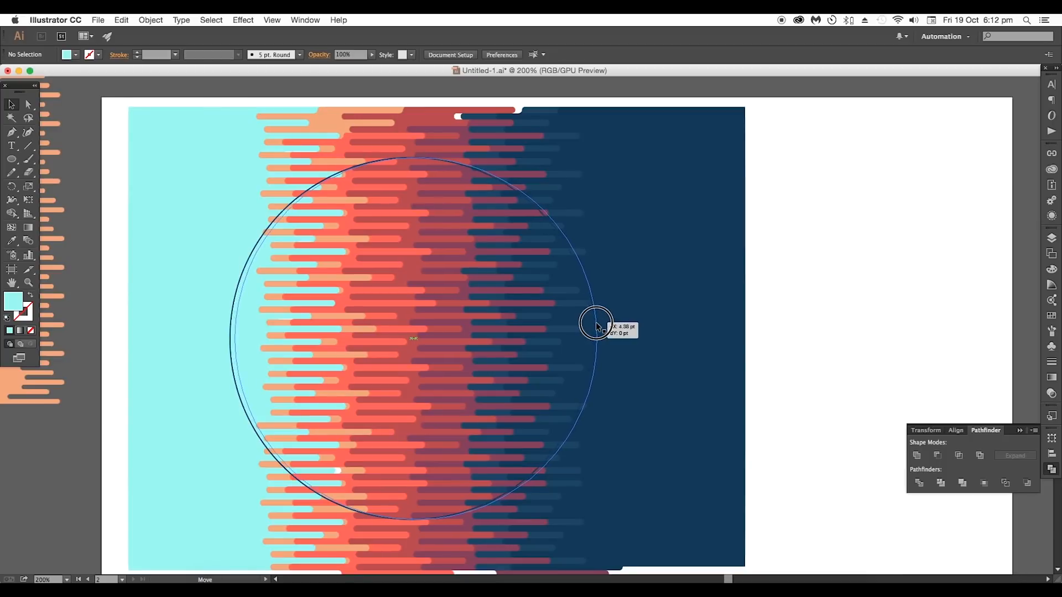
pyautogui.moveTo(592, 323); pyautogui.dragTo(600, 324)
pyautogui.click(769, 322)
# Select the circle with all the strips and make a clipping mask from them.
pyautogui.press('super+minus')
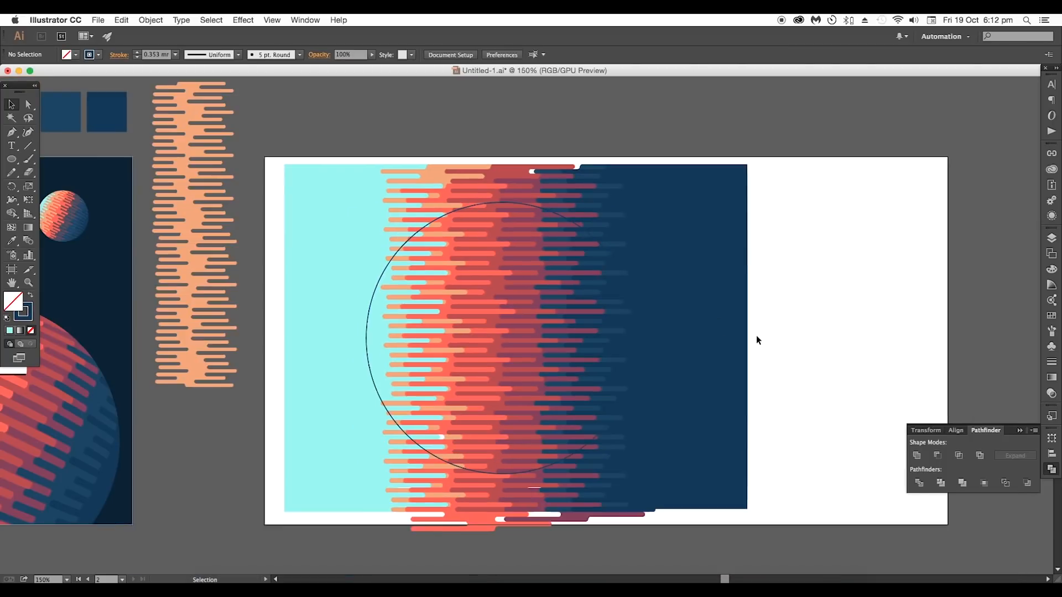
pyautogui.press('super+minus')
pyautogui.press('super+minus')
pyautogui.moveTo(755, 382); pyautogui.dragTo(527, 262)
pyautogui.rightClick(593, 301)
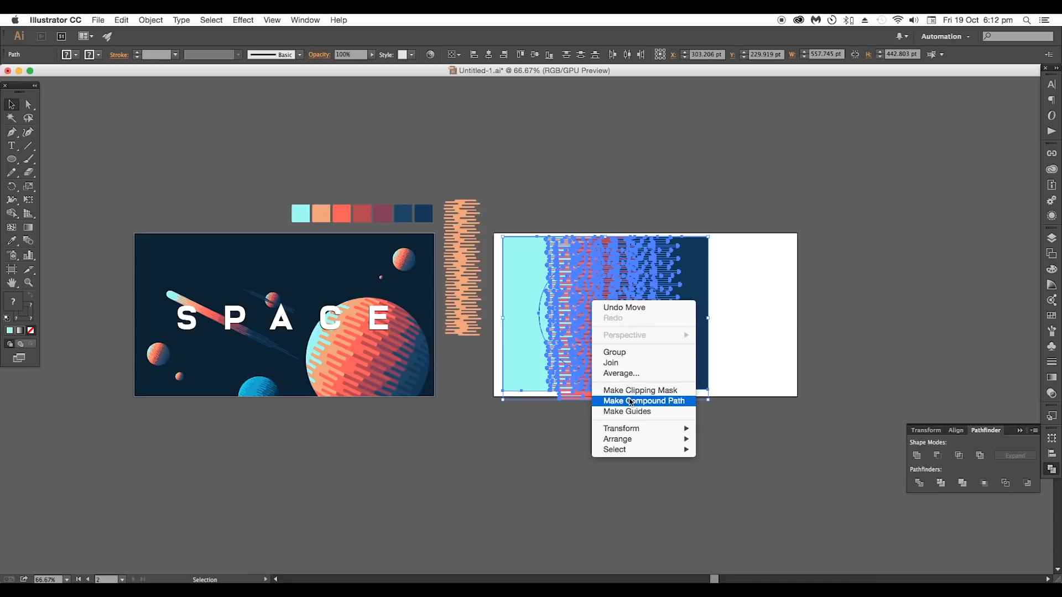
pyautogui.click(632, 391)
pyautogui.click(734, 323)
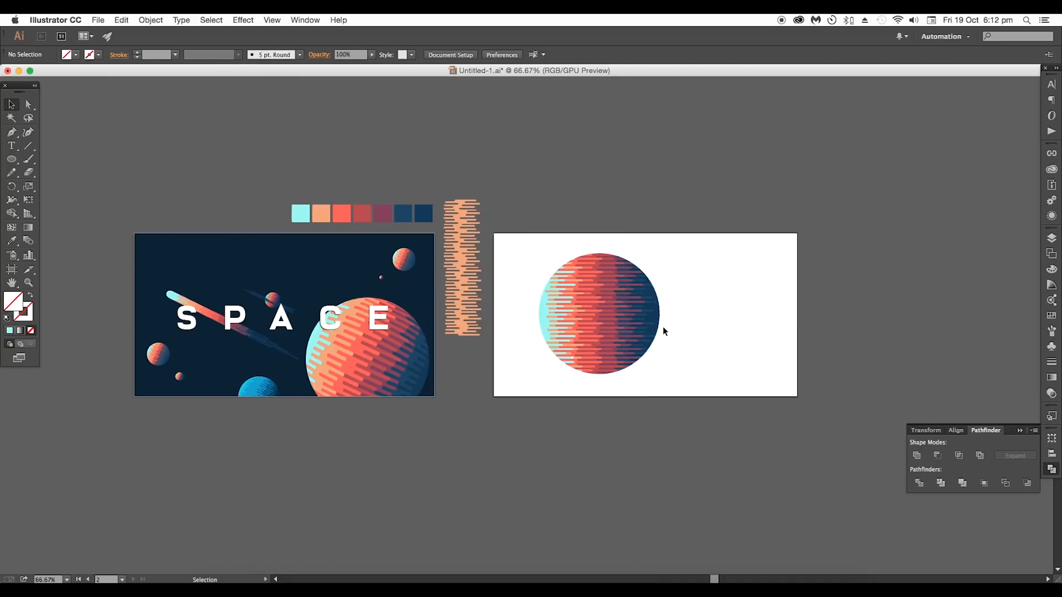
# Isolate the clipped striped planet to edit its contents.
pyautogui.press('super+plus')
pyautogui.press('super+plus')
pyautogui.moveTo(663, 326); pyautogui.dragTo(738, 315)
pyautogui.moveTo(580, 308); pyautogui.dragTo(687, 296)
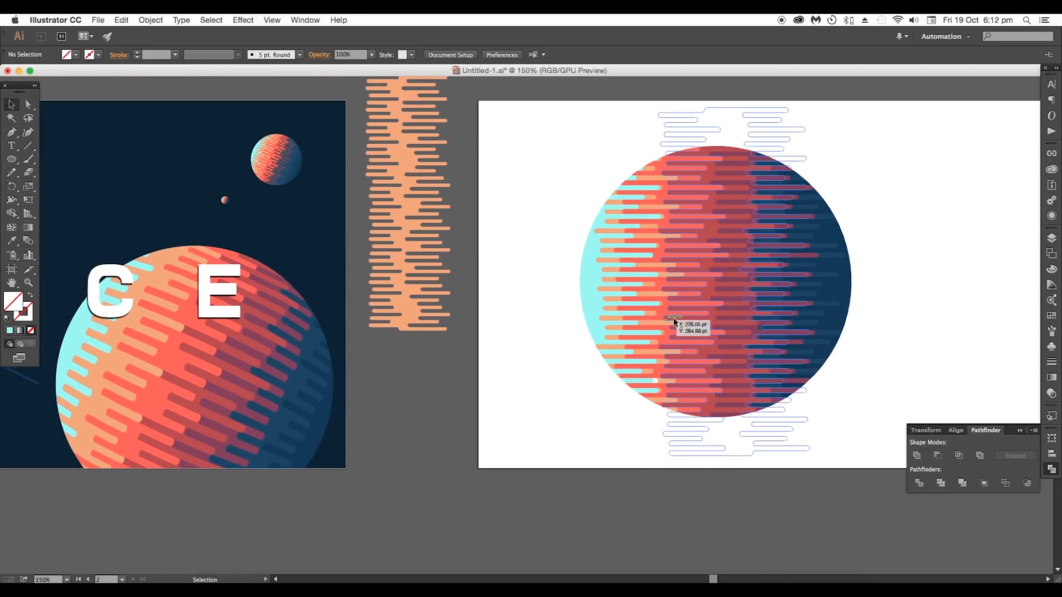
pyautogui.moveTo(610, 357); pyautogui.dragTo(517, 363)
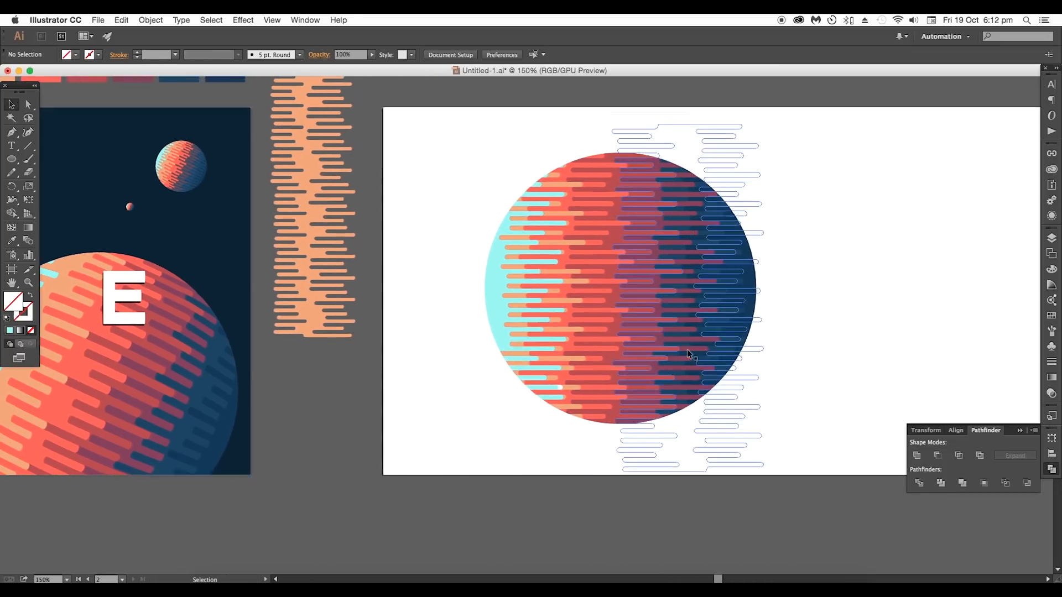
pyautogui.scroll(-1, 686, 349)
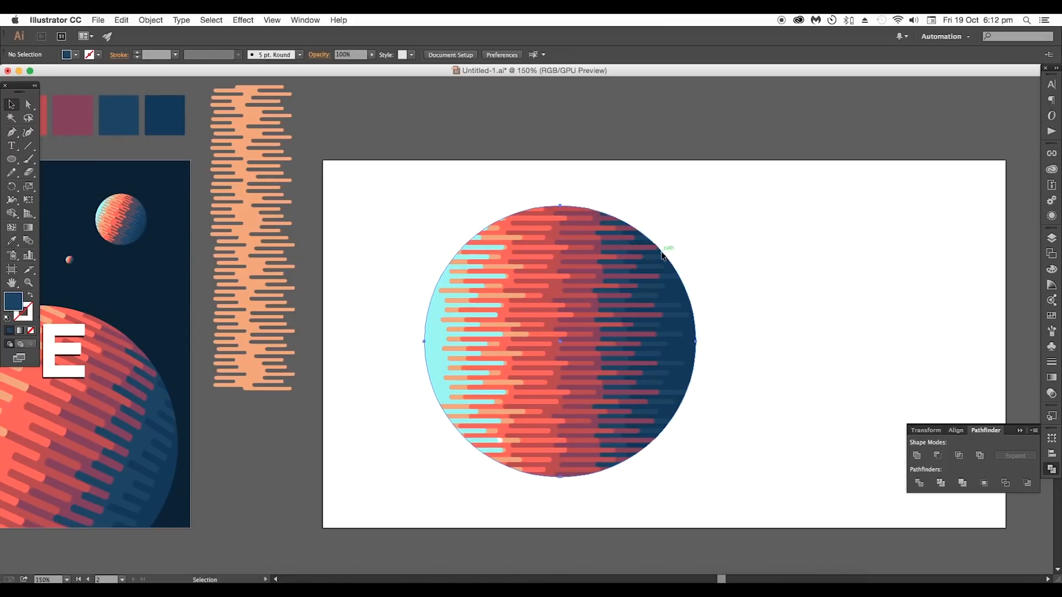
pyautogui.click(662, 256)
pyautogui.doubleClick(658, 255)
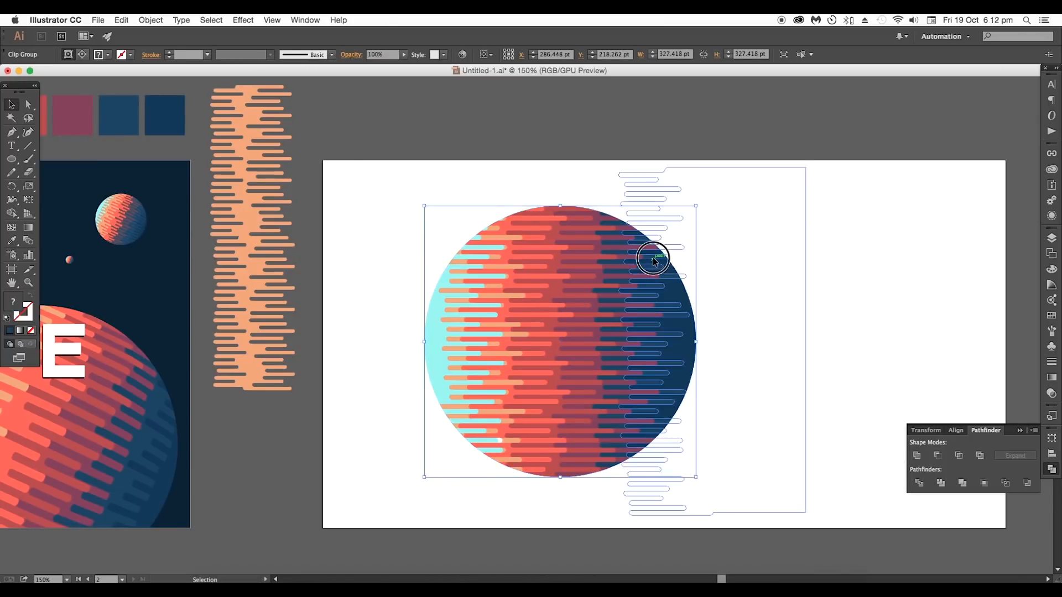
# Select all the strips inside the clip group and group them.
pyautogui.click(814, 208)
pyautogui.moveTo(595, 184); pyautogui.dragTo(319, 204)
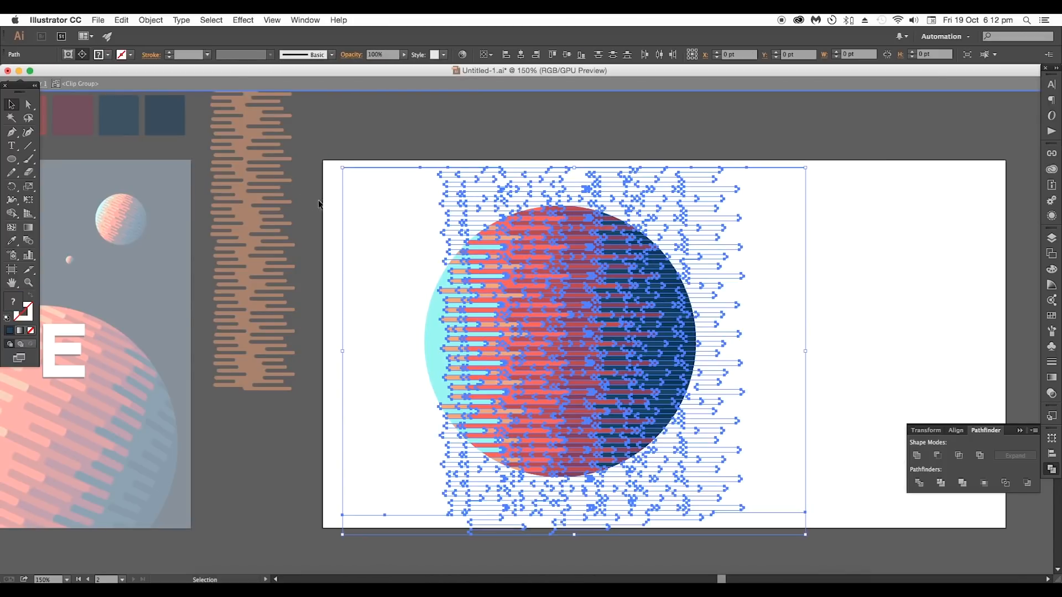
pyautogui.moveTo(533, 343)
pyautogui.mouseDown()
pyautogui.moveTo(533, 327)
pyautogui.moveTo(526, 340)
pyautogui.mouseUp()
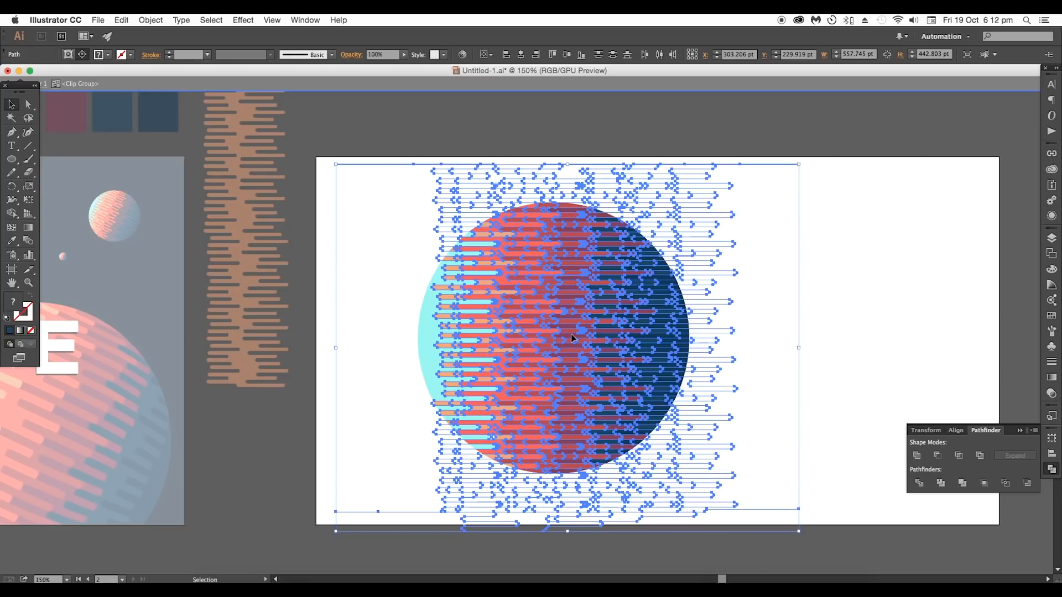
pyautogui.press('super+g')
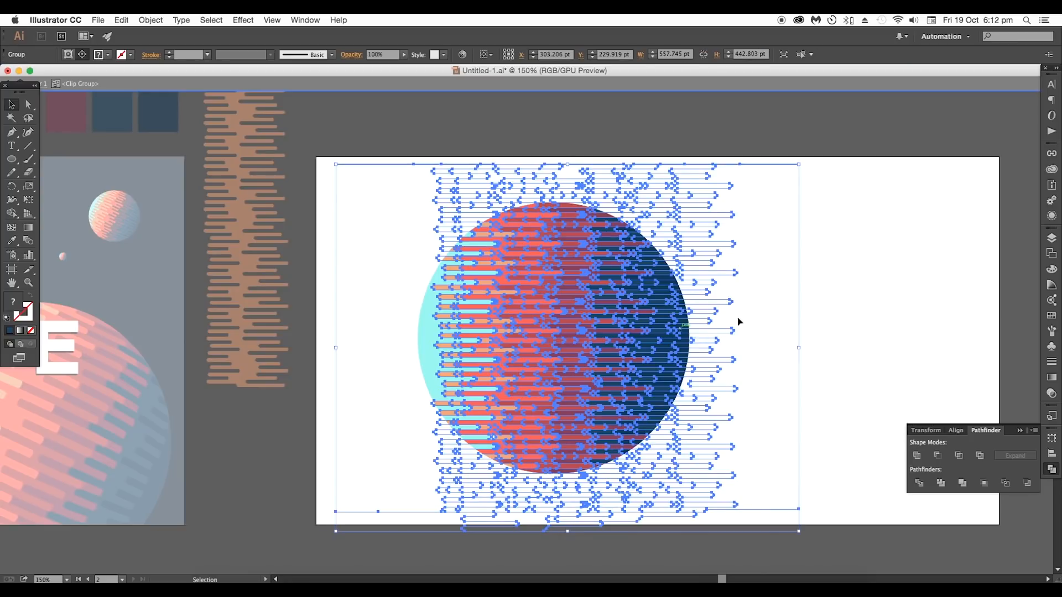
# Apply an envelope warp to the grouped strips with the FishEye style and a 75% bend.
pyautogui.click(150, 20)
pyautogui.moveTo(186, 271)
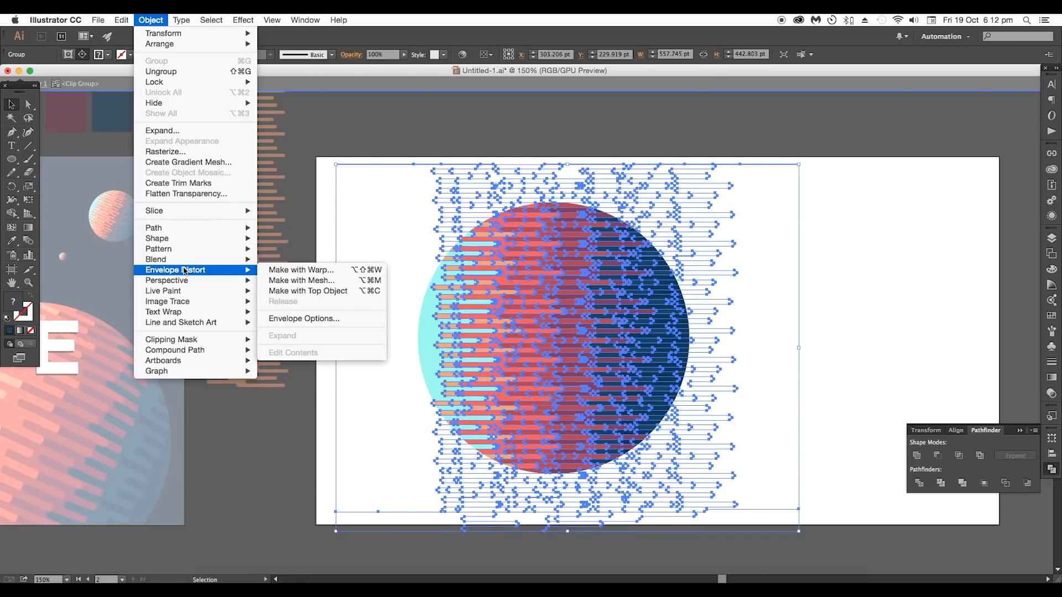
pyautogui.click(302, 270)
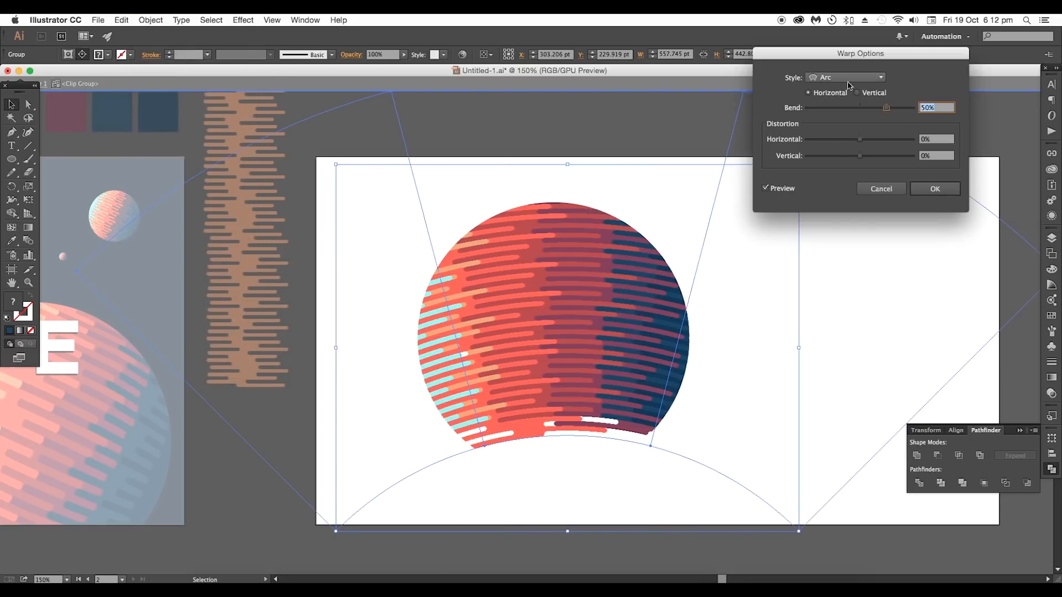
pyautogui.click(841, 78)
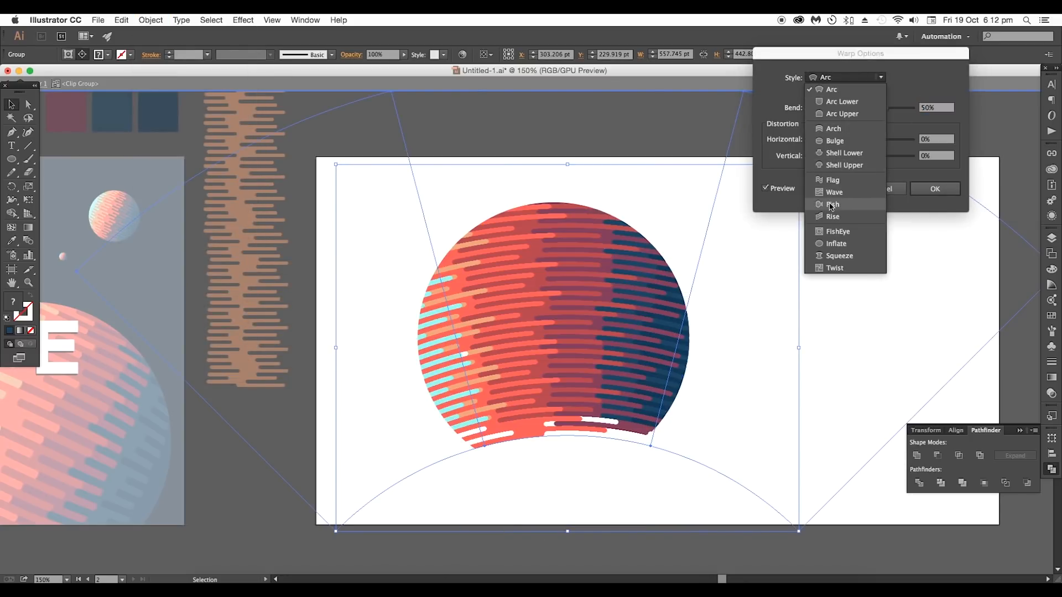
pyautogui.click(829, 232)
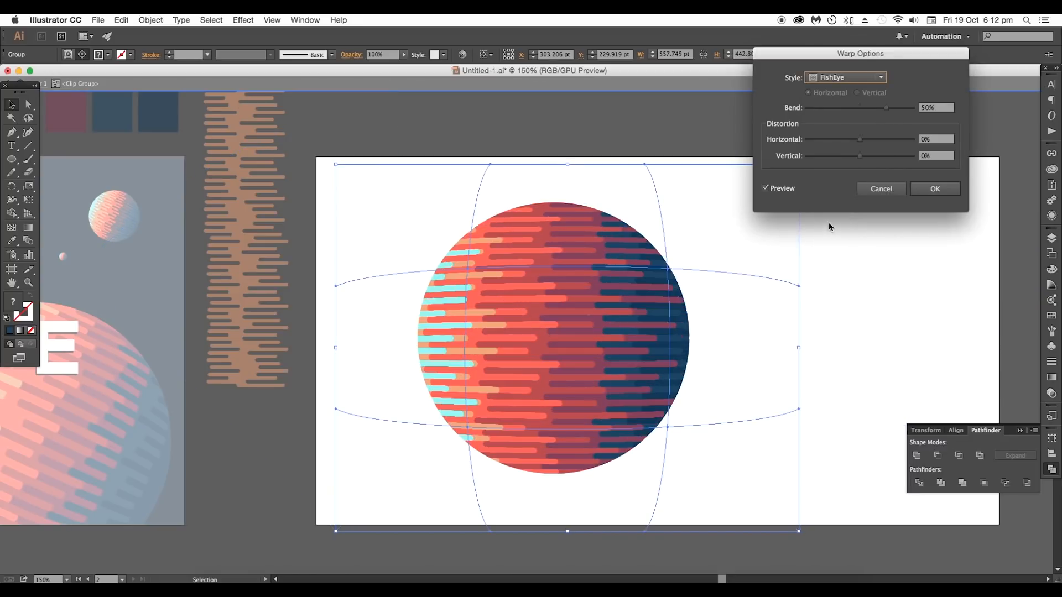
pyautogui.moveTo(867, 109); pyautogui.dragTo(900, 112)
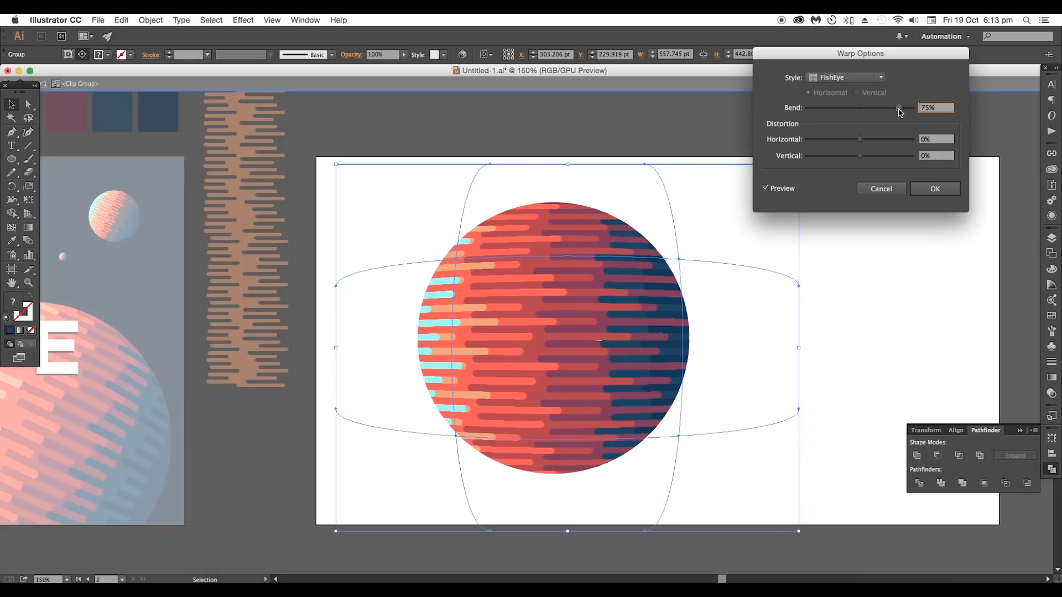
pyautogui.click(932, 193)
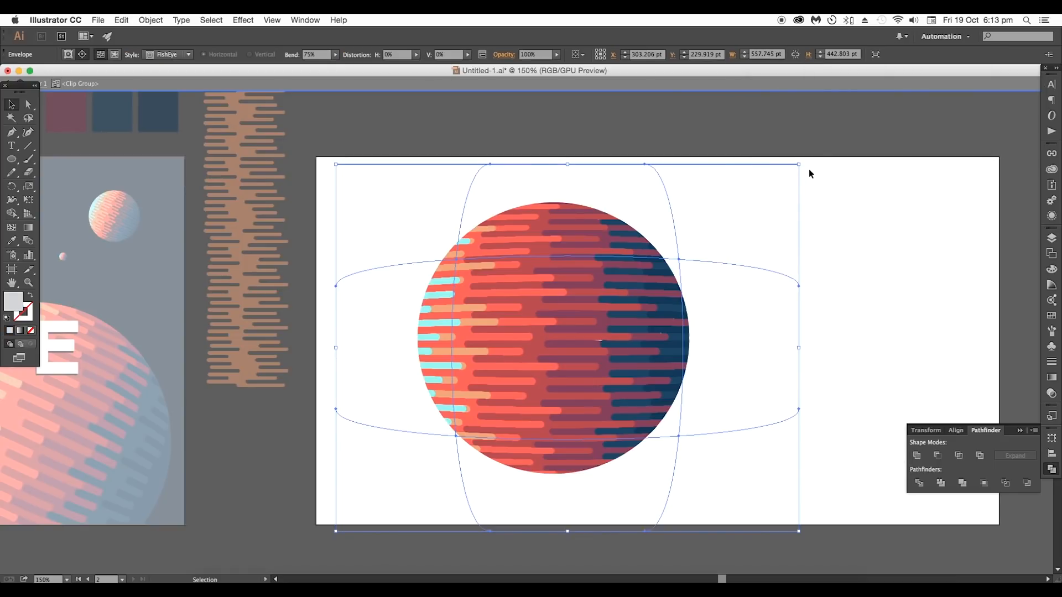
# Resize the warped strips to about 337 by 401 pt around the circle and leave the clip group.
pyautogui.moveTo(798, 164); pyautogui.dragTo(752, 200)
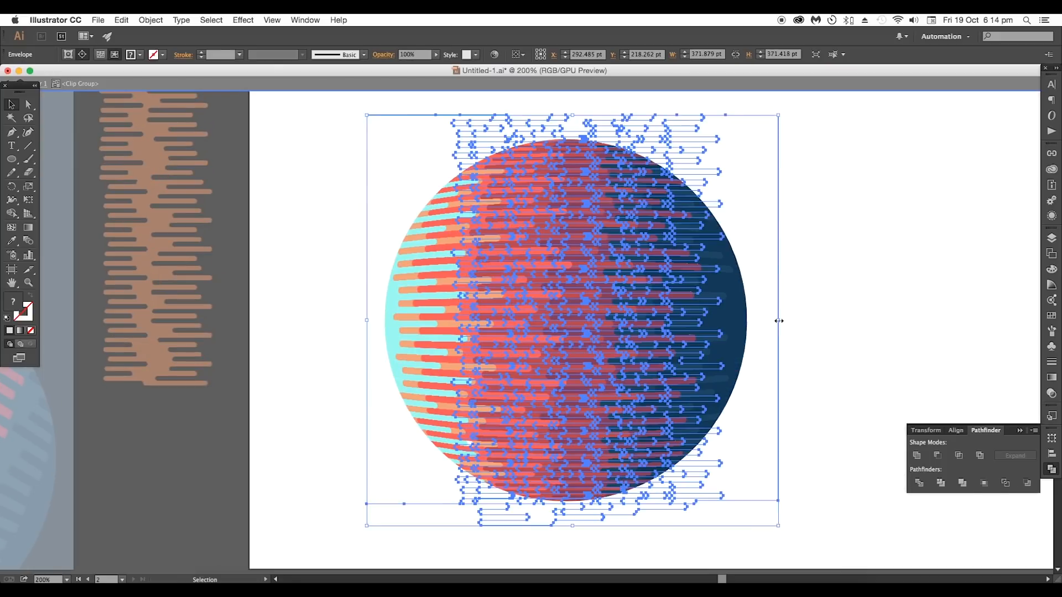
pyautogui.moveTo(780, 321); pyautogui.dragTo(758, 320)
pyautogui.moveTo(571, 525); pyautogui.dragTo(574, 542)
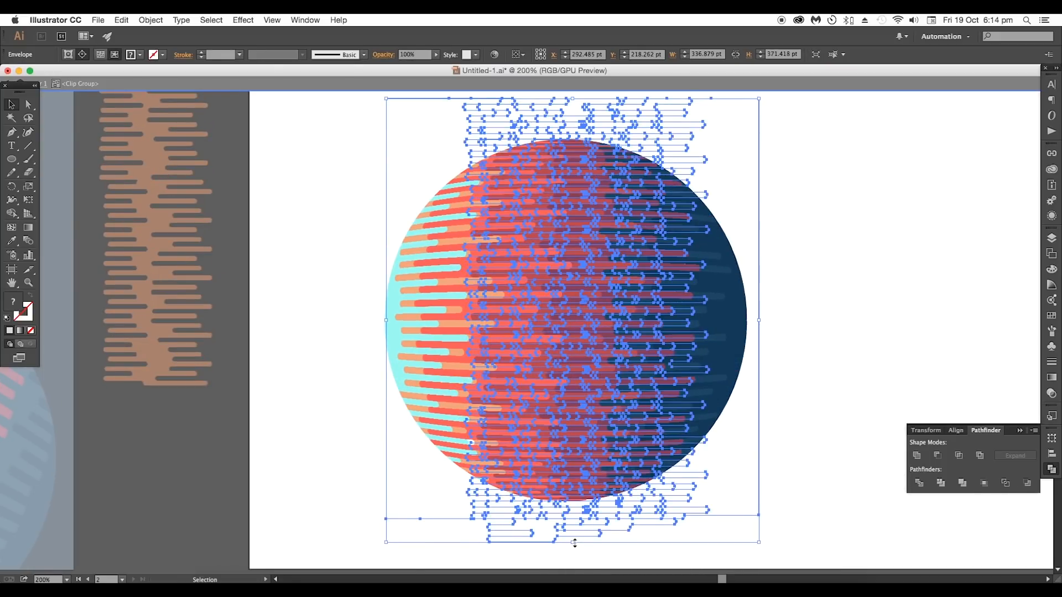
pyautogui.click(788, 354)
pyautogui.doubleClick(818, 317)
# Move the striped planet about 250 pt to the right on its artboard.
pyautogui.press('super+minus')
pyautogui.press('super+minus')
pyautogui.moveTo(581, 358); pyautogui.dragTo(722, 363)
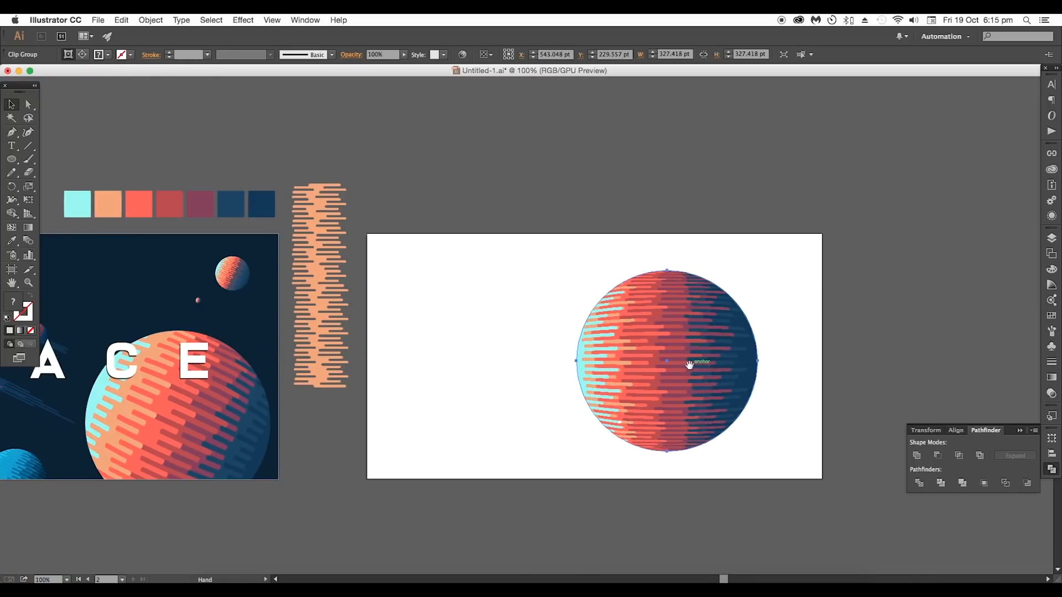
# Draw an 824 by 443.742 pt rectangle over the planet's artboard and fill it with the dark navy sampled from the reference illustration.
pyautogui.hscroll(-5, 725, 363)
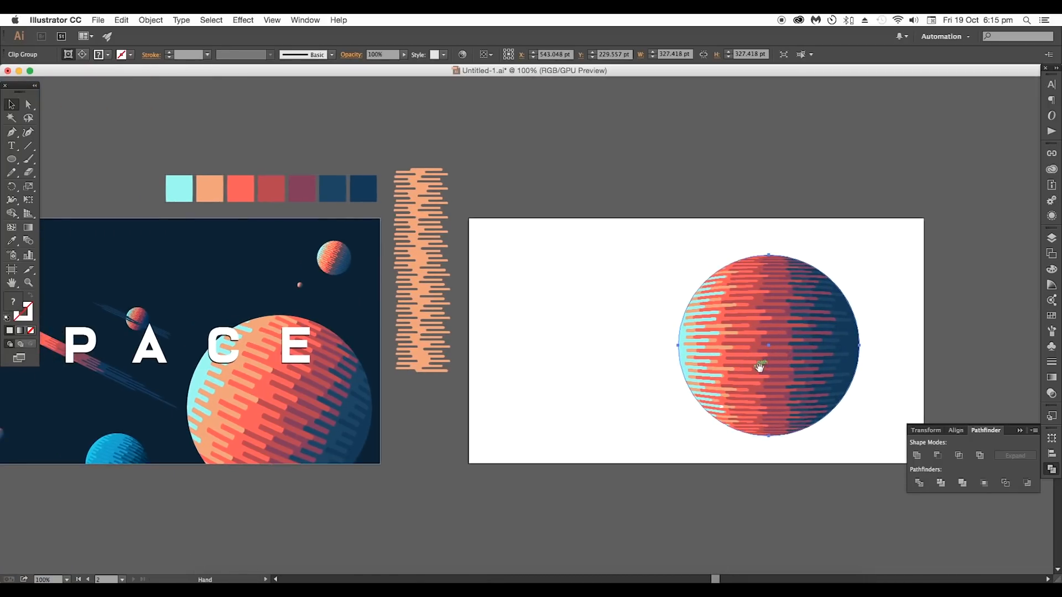
pyautogui.hscroll(2, 698, 349)
pyautogui.hscroll(-7, 387, 339)
pyautogui.scroll(-2, 387, 339)
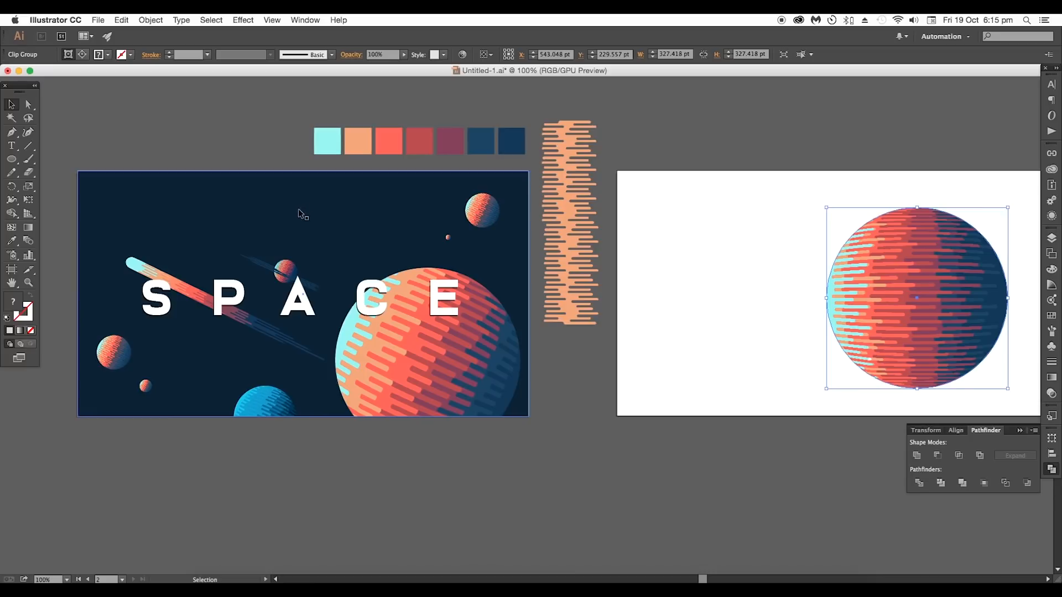
pyautogui.moveTo(674, 264); pyautogui.dragTo(600, 251)
pyautogui.moveTo(11, 159); pyautogui.dragTo(58, 160)
pyautogui.moveTo(544, 159)
pyautogui.mouseDown()
pyautogui.moveTo(676, 321)
pyautogui.moveTo(885, 387)
pyautogui.moveTo(999, 403)
pyautogui.mouseUp()
pyautogui.press('i')
pyautogui.click(287, 193)
pyautogui.doubleClick(12, 305)
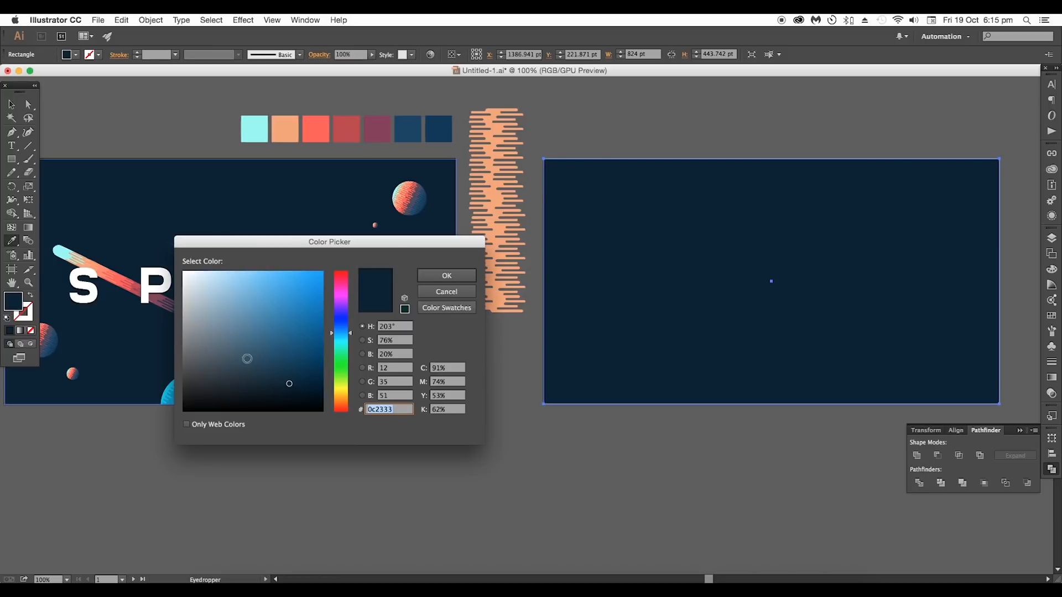
pyautogui.click(430, 292)
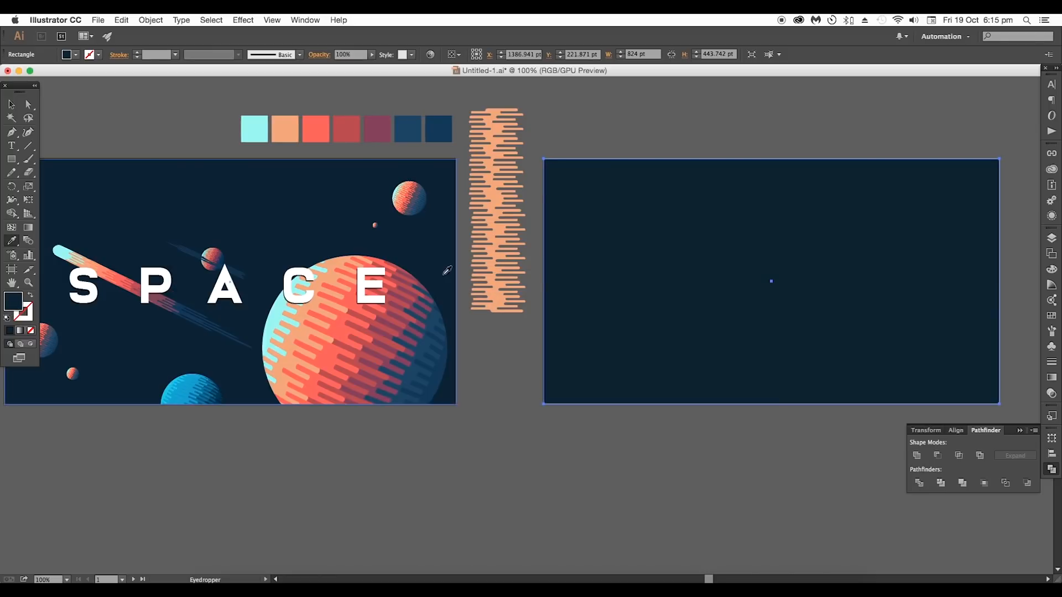
# Send the navy background rectangle behind the planet and deselect it.
pyautogui.press('v')
pyautogui.rightClick(685, 239)
pyautogui.moveTo(729, 387)
pyautogui.click(805, 419)
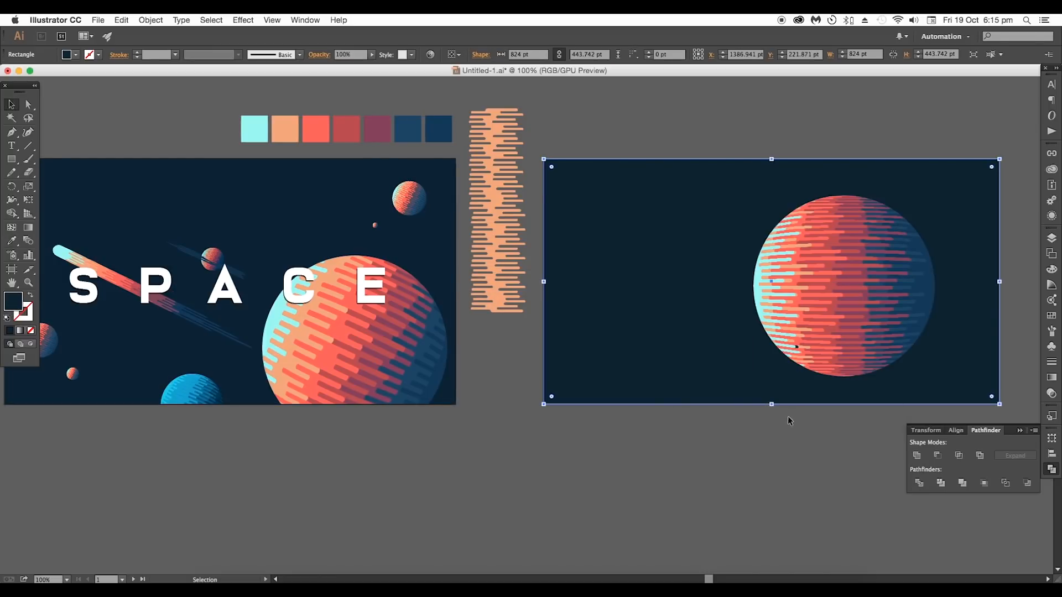
pyautogui.click(763, 461)
# Move the planet about 66 pt right and 37 pt down over the navy background.
pyautogui.moveTo(784, 455); pyautogui.dragTo(660, 439)
pyautogui.click(718, 266)
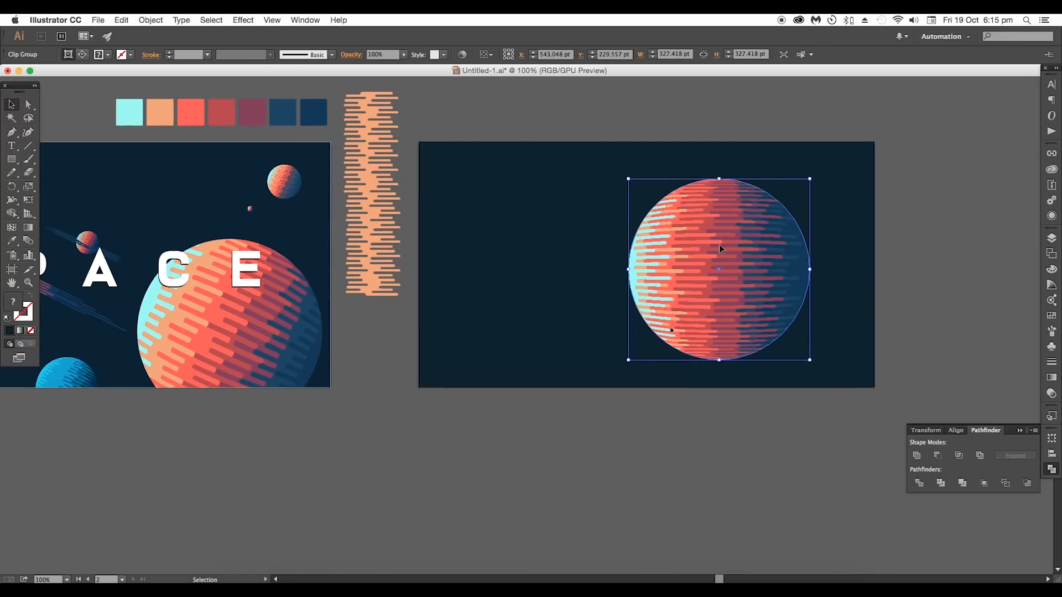
pyautogui.moveTo(691, 273)
pyautogui.mouseDown()
pyautogui.moveTo(728, 294)
pyautogui.moveTo(788, 282)
pyautogui.mouseUp()
# Duplicate the planet onto the empty left part of the background and scale the copy to about 127 pt wide.
pyautogui.moveTo(463, 269); pyautogui.dragTo(552, 334)
pyautogui.scroll(1, 417, 232)
pyautogui.scroll(1, 417, 233)
pyautogui.hscroll(10, 459, 221)
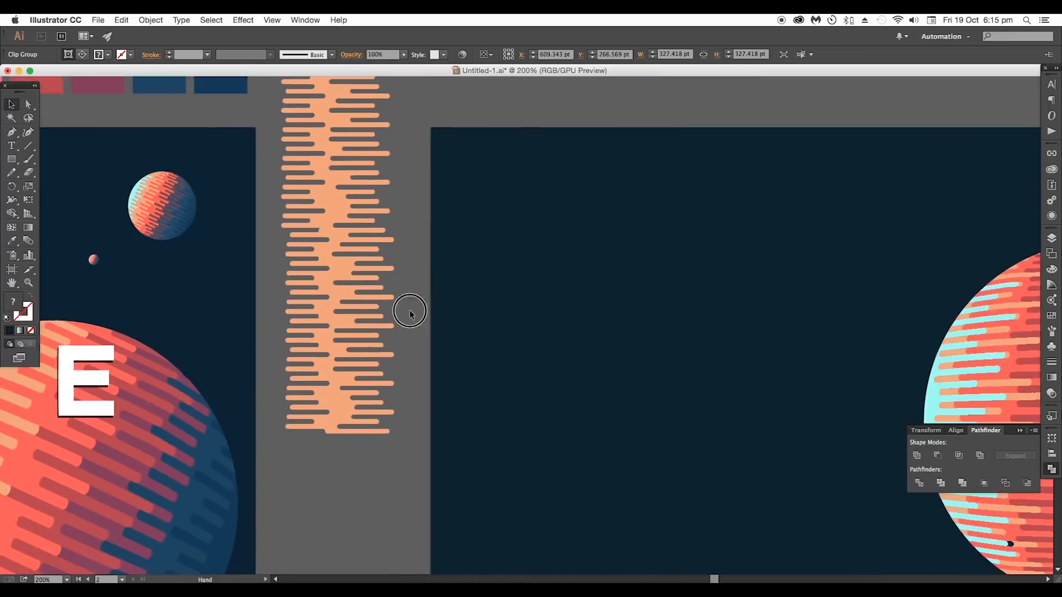
pyautogui.moveTo(768, 394); pyautogui.dragTo(419, 349)
pyautogui.hscroll(-5, 422, 356)
pyautogui.moveTo(776, 174); pyautogui.dragTo(667, 285)
pyautogui.moveTo(632, 366); pyautogui.dragTo(592, 376)
pyautogui.scroll(1, 686, 380)
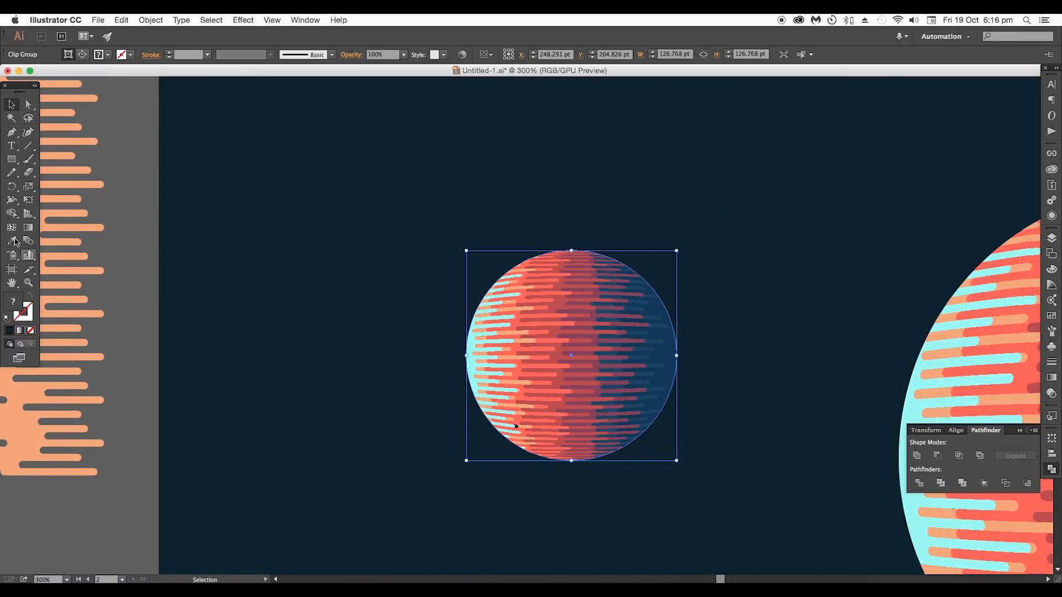
# Start Recolor Artwork on the small planet and switch to editing its colors on the color wheel.
pyautogui.click(148, 23)
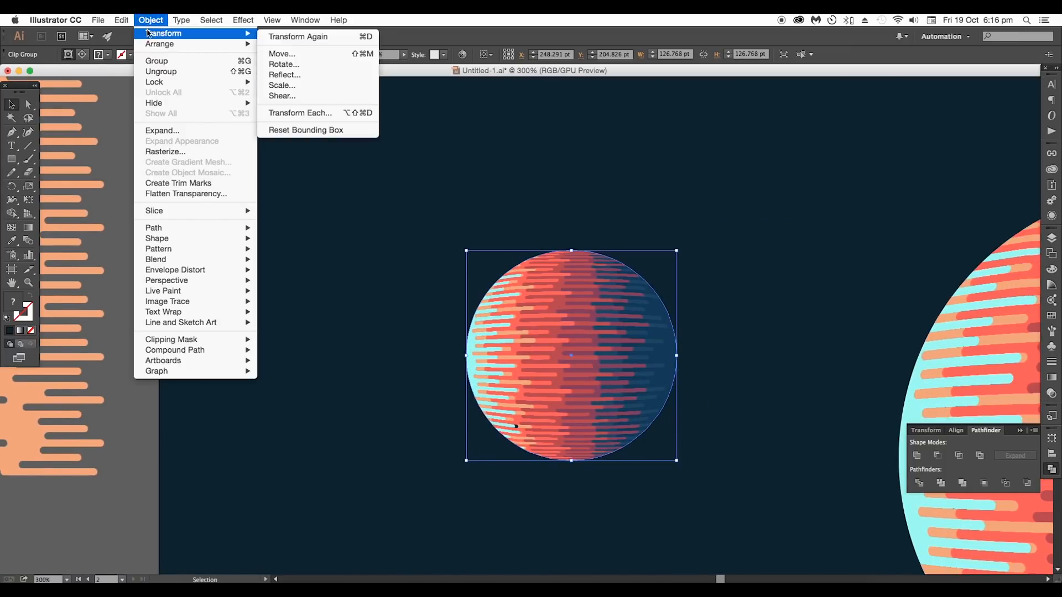
pyautogui.moveTo(121, 21)
pyautogui.moveTo(201, 203)
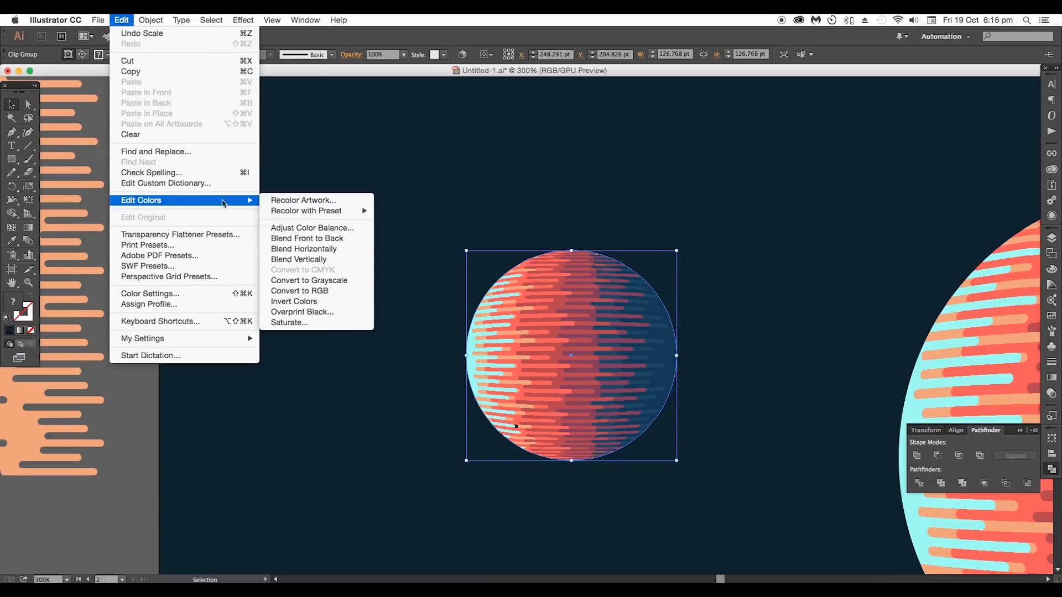
pyautogui.click(295, 202)
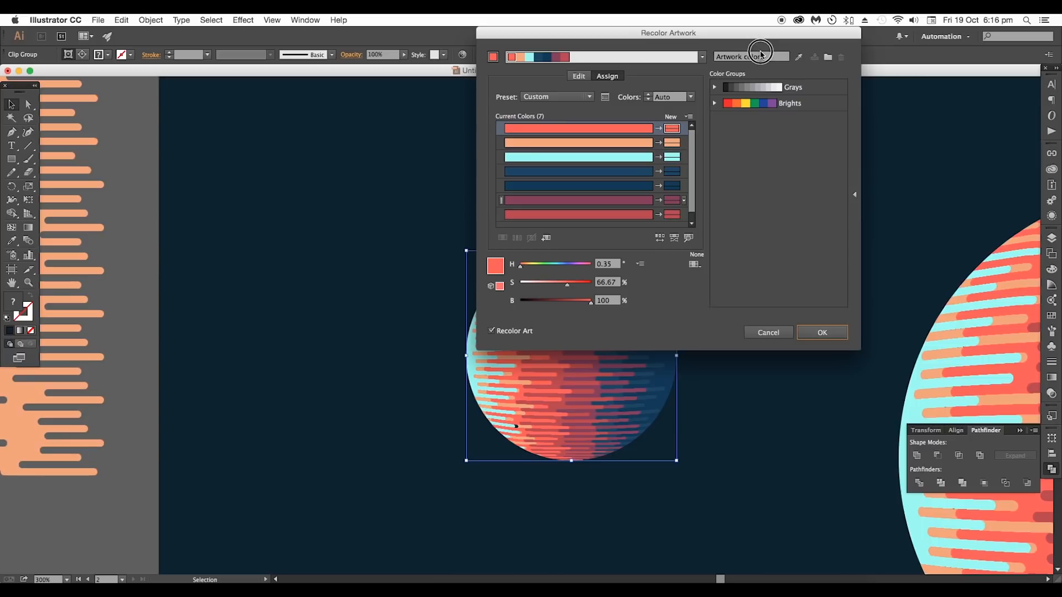
pyautogui.moveTo(721, 40); pyautogui.dragTo(877, 49)
pyautogui.click(734, 87)
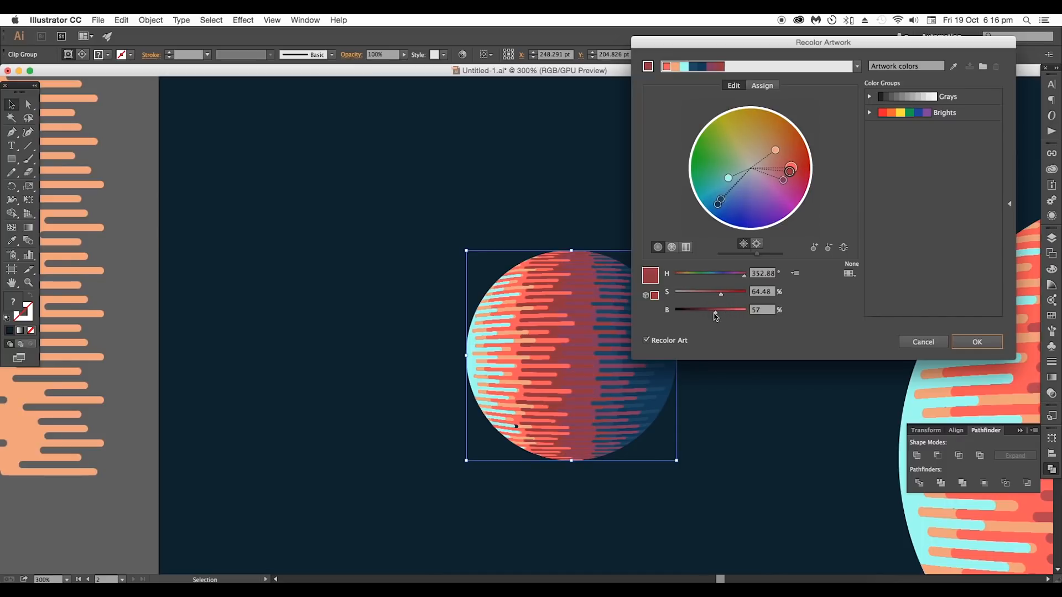
# Lighten the small planet's dark red to 71% saturation and 91% brightness, desaturate its peach, and apply the recoloring.
pyautogui.moveTo(718, 316); pyautogui.dragTo(729, 315)
pyautogui.click(775, 150)
pyautogui.moveTo(712, 293); pyautogui.dragTo(704, 296)
pyautogui.moveTo(702, 295); pyautogui.dragTo(739, 313)
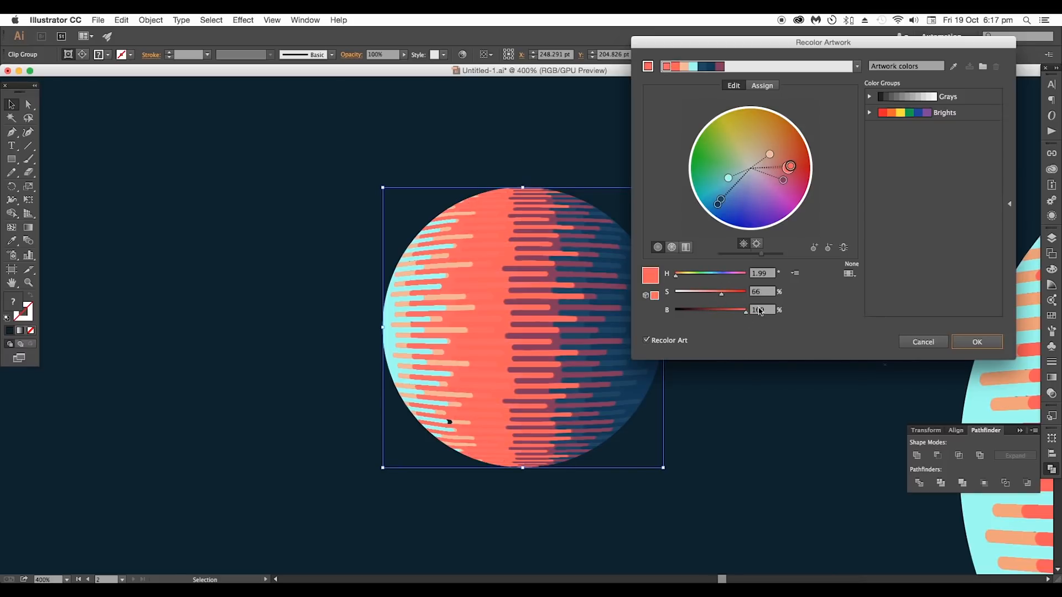
pyautogui.moveTo(723, 296); pyautogui.dragTo(726, 298)
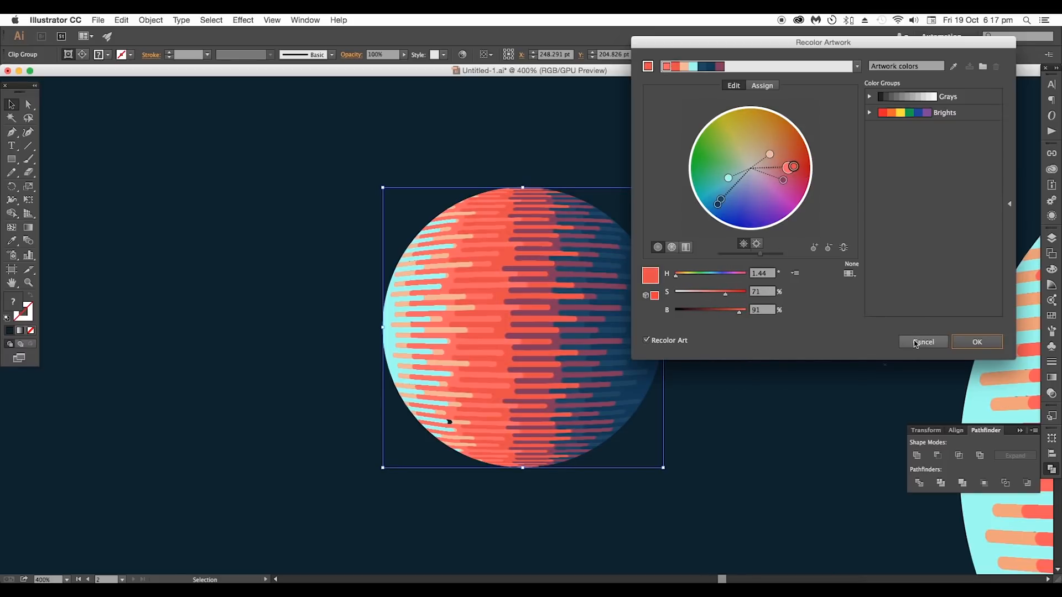
pyautogui.click(977, 342)
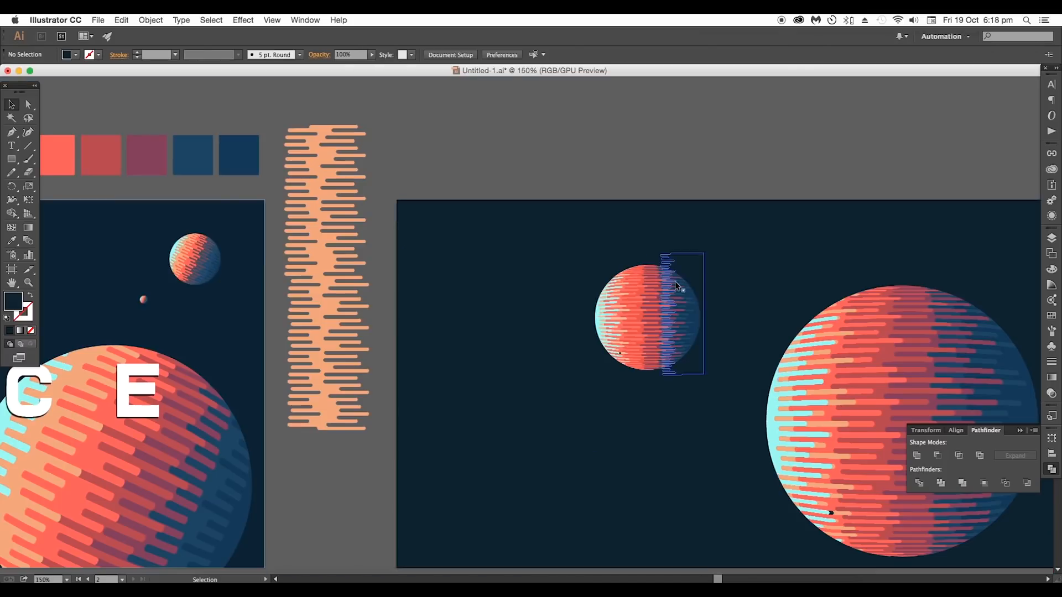
# Isolate the small planet, expand its warped strip envelope into regular shapes, and leave isolation.
pyautogui.doubleClick(675, 282)
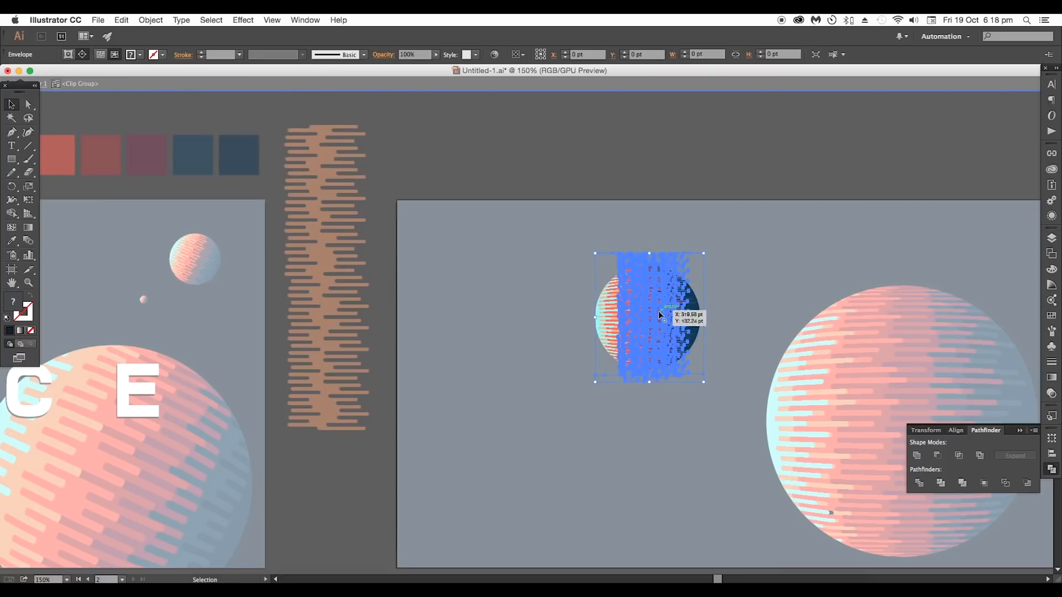
pyautogui.click(149, 22)
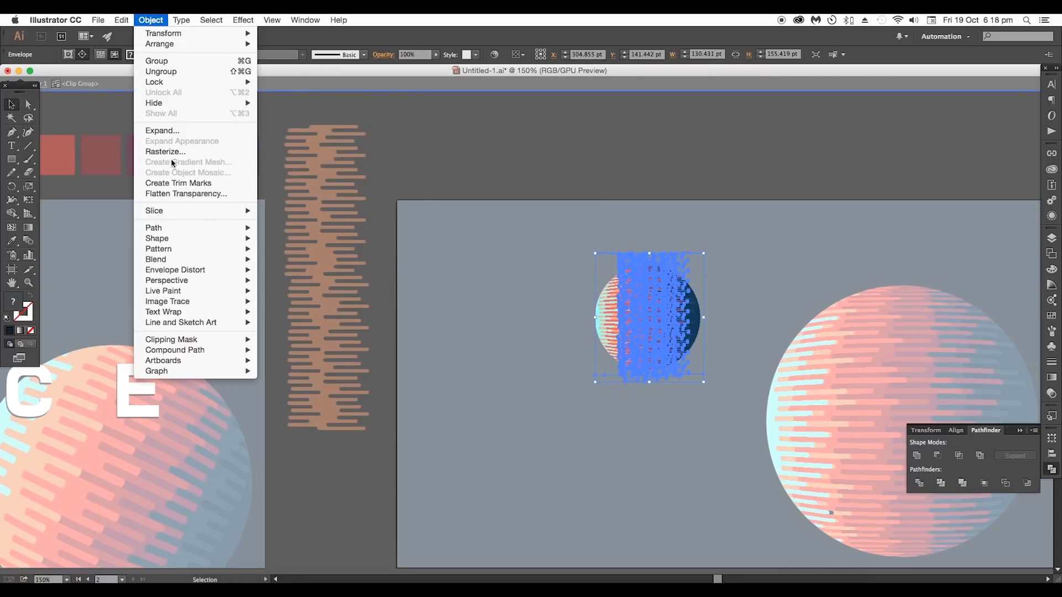
pyautogui.click(180, 128)
pyautogui.click(562, 380)
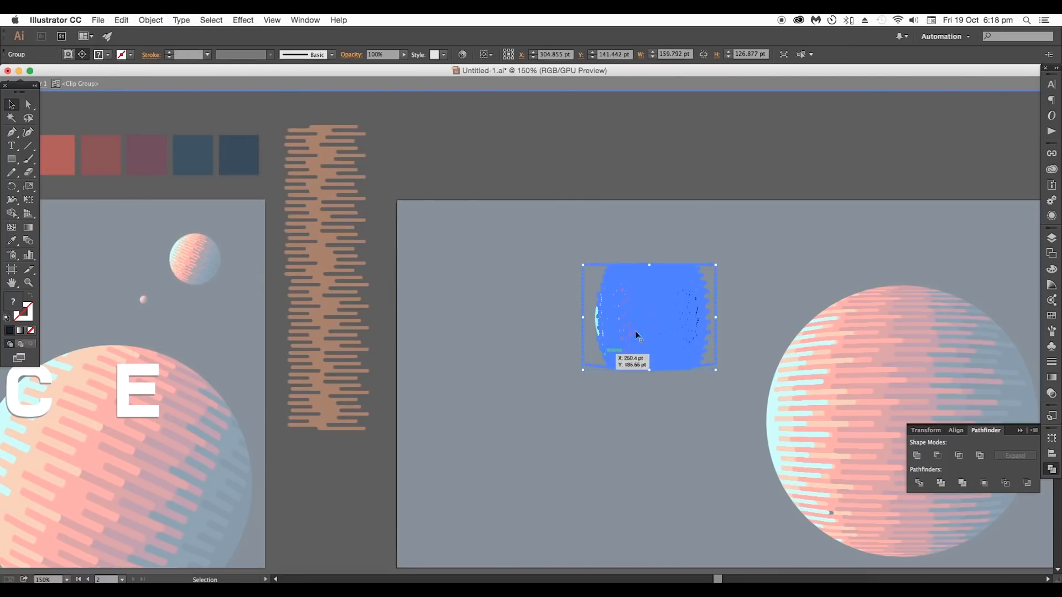
pyautogui.doubleClick(704, 211)
# Rotate the small planet clockwise and rearrange the planets, with the small one at the artboard's upper right and the large one left of center.
pyautogui.click(666, 348)
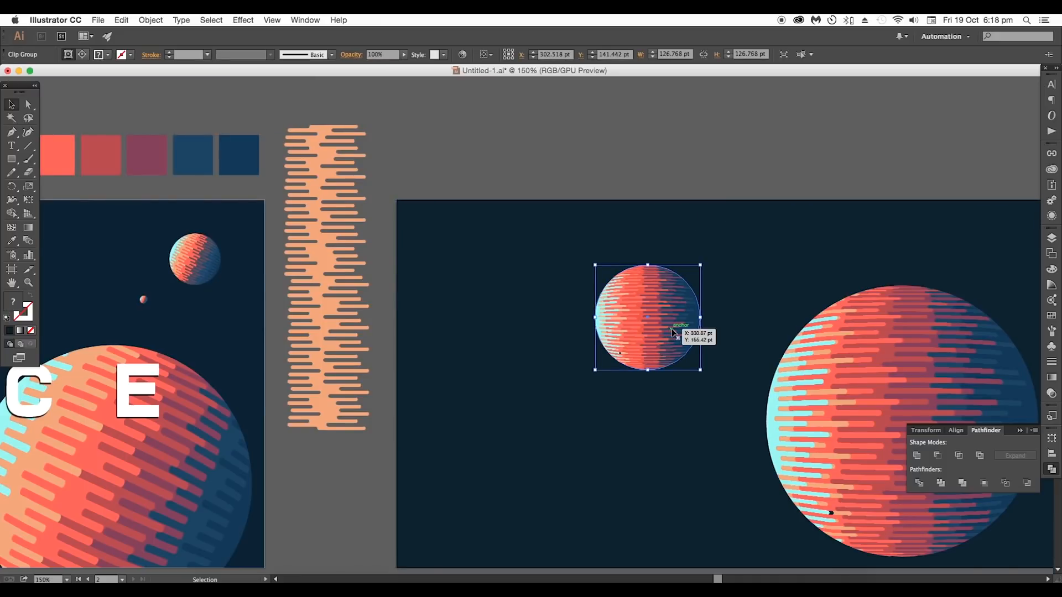
pyautogui.moveTo(704, 264); pyautogui.dragTo(715, 293)
pyautogui.moveTo(737, 348); pyautogui.dragTo(609, 327)
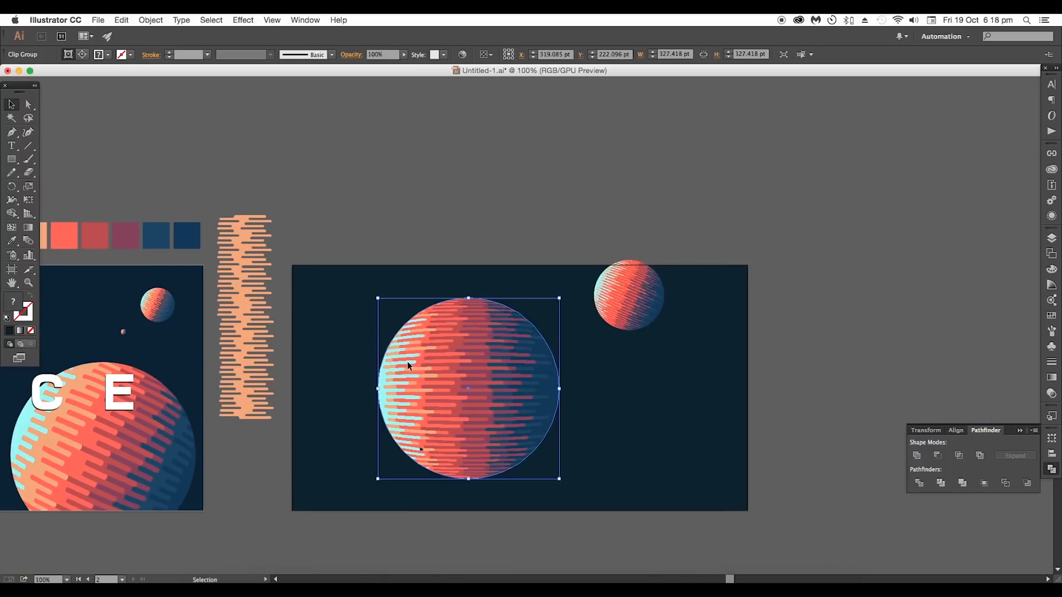
# Isolate the large planet, expand its warped strips with Object and Fill enabled, and leave isolation.
pyautogui.doubleClick(460, 378)
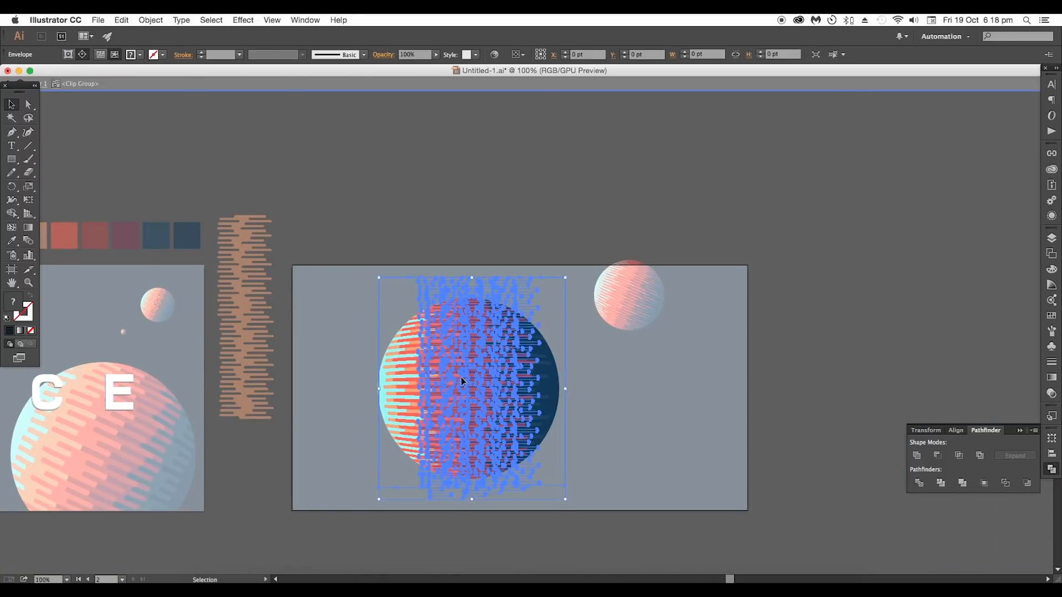
pyautogui.click(161, 21)
pyautogui.click(178, 132)
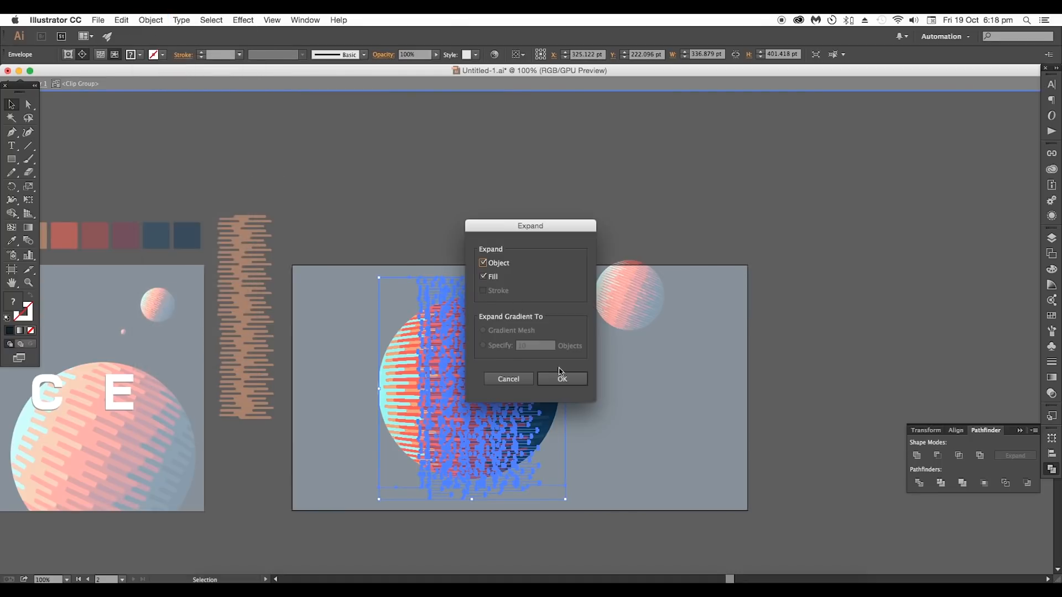
pyautogui.click(560, 374)
pyautogui.press('Escape')
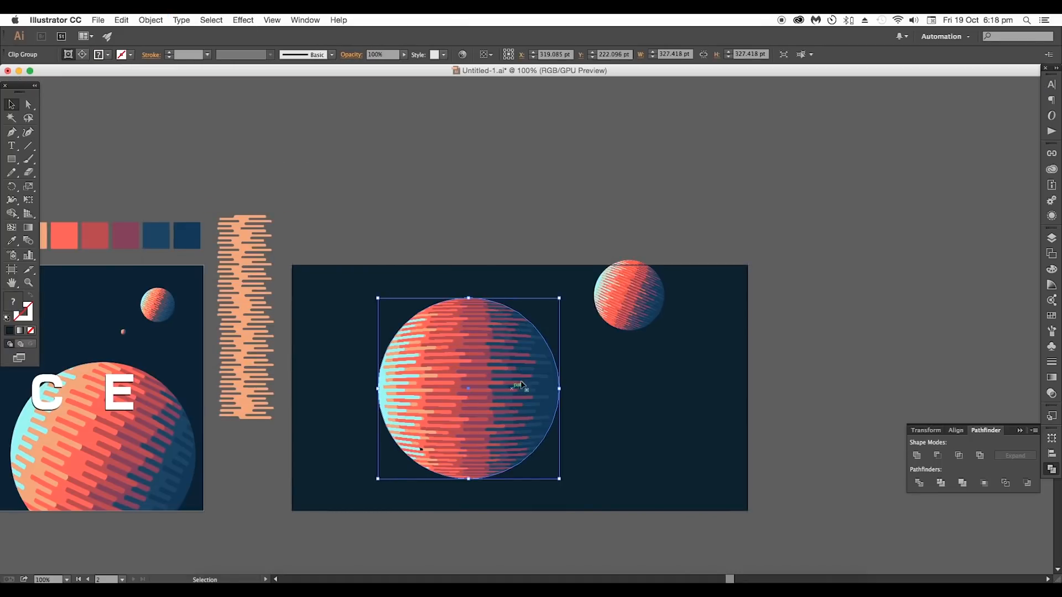
# Rotate the large planet clockwise and place it right of center, overlapping the artboard's lower edge.
pyautogui.moveTo(561, 294); pyautogui.dragTo(589, 338)
pyautogui.moveTo(470, 399); pyautogui.dragTo(596, 466)
pyautogui.moveTo(596, 465); pyautogui.dragTo(646, 405)
# Scale the small planet down to about 88 pt and position it inside the artboard's upper-right corner.
pyautogui.click(703, 256)
pyautogui.moveTo(711, 248); pyautogui.dragTo(701, 243)
pyautogui.moveTo(685, 237); pyautogui.dragTo(722, 248)
pyautogui.scroll(2, 722, 249)
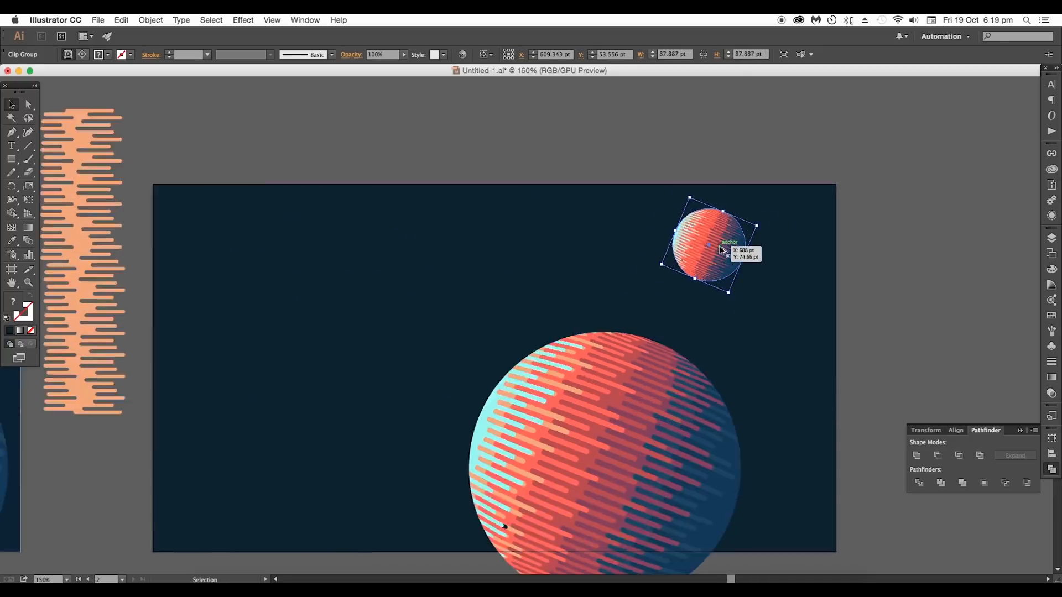
# Enlarge the strip pattern inside the small planet's clip group, leave isolation, and reduce the planet to about 71 pt.
pyautogui.moveTo(600, 374); pyautogui.dragTo(565, 362)
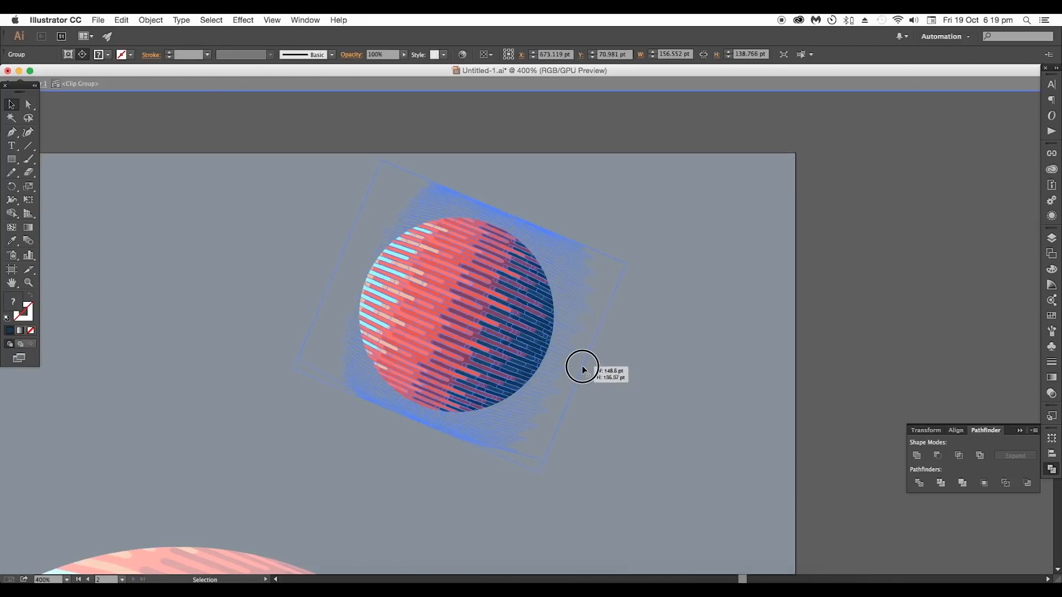
pyautogui.doubleClick(616, 377)
pyautogui.scroll(-1, 616, 376)
pyautogui.press('super+minus')
pyautogui.press('super+minus')
pyautogui.press('super+minus')
pyautogui.press('super+minus')
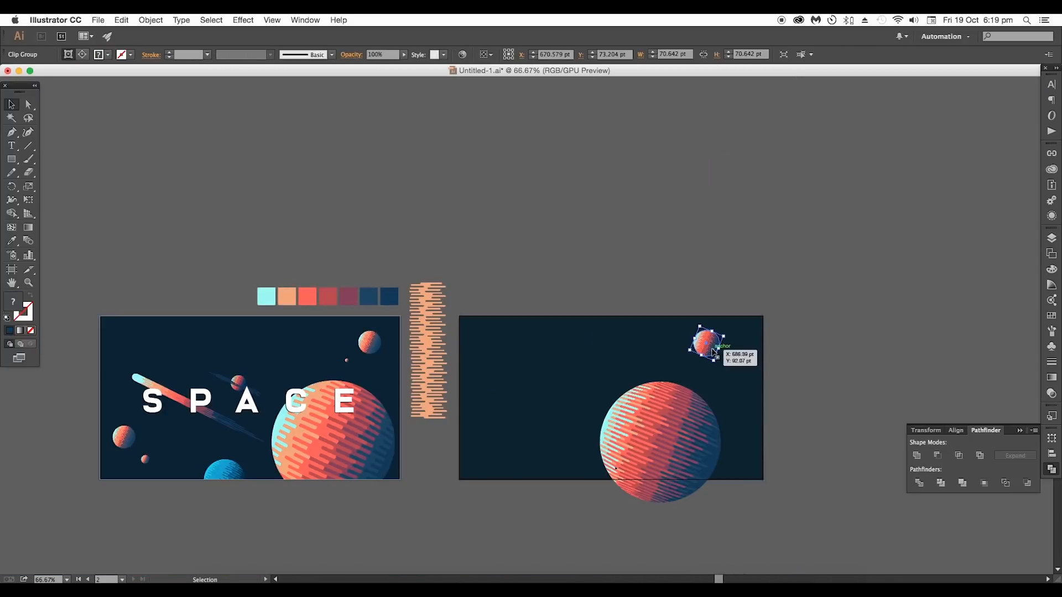
# Duplicate the large planet to its left, scale the copy to about 140 pt, and place it across the artboard's lower edge.
pyautogui.click(761, 384)
pyautogui.scroll(-3, 761, 385)
pyautogui.click(659, 434)
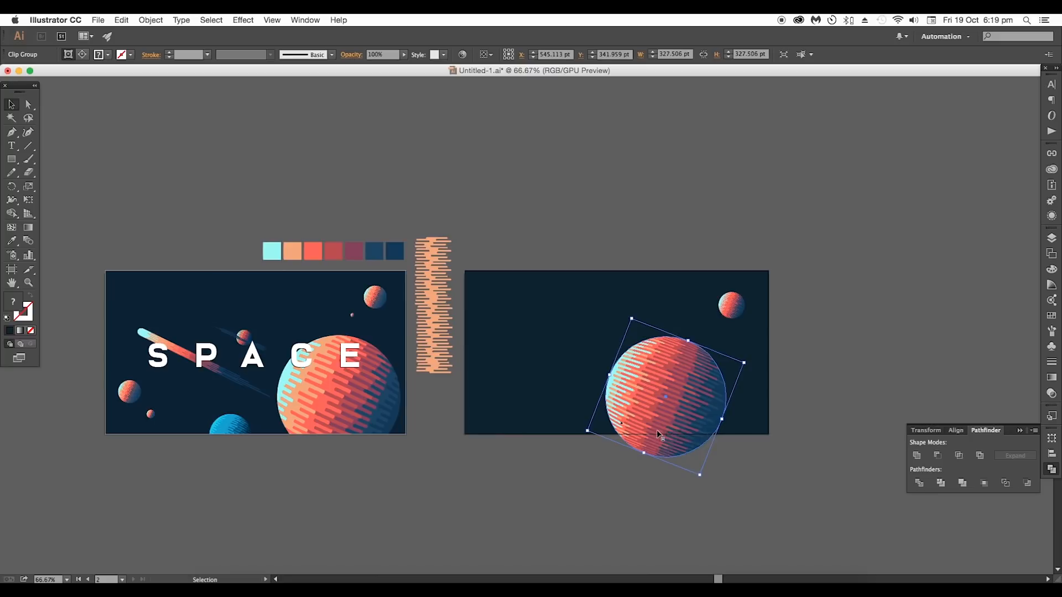
pyautogui.moveTo(651, 419); pyautogui.dragTo(549, 435)
pyautogui.scroll(5, 243, 447)
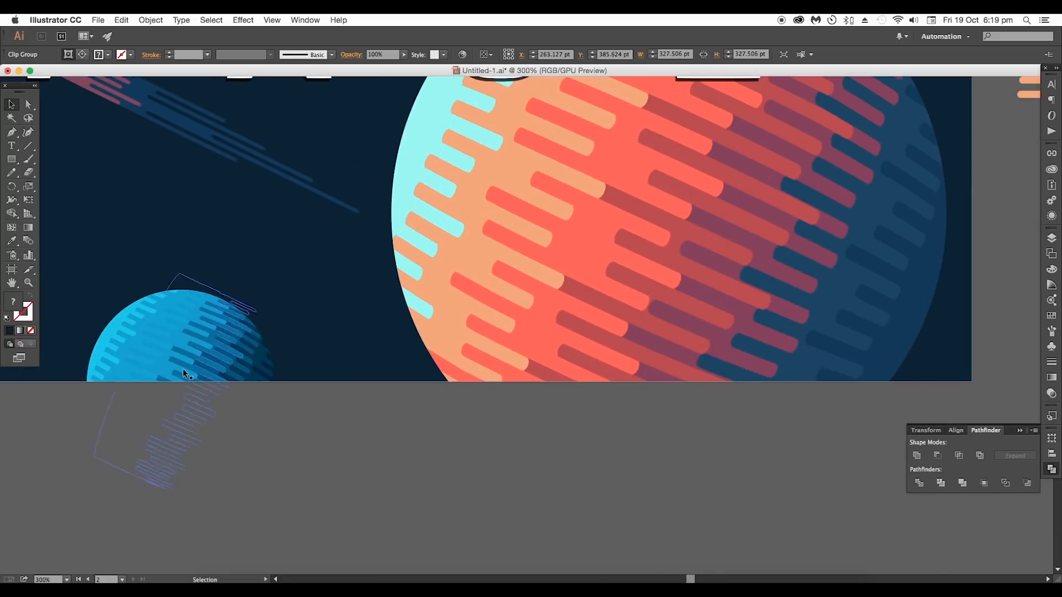
pyautogui.scroll(-5, 250, 381)
pyautogui.scroll(2, 475, 398)
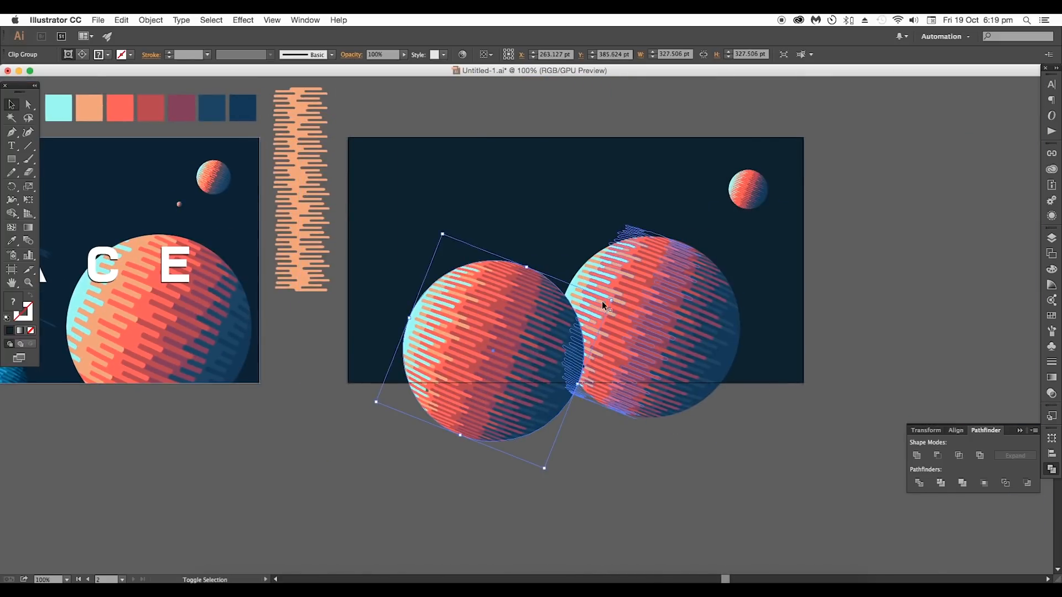
pyautogui.moveTo(611, 299); pyautogui.dragTo(520, 354)
pyautogui.scroll(5, 516, 381)
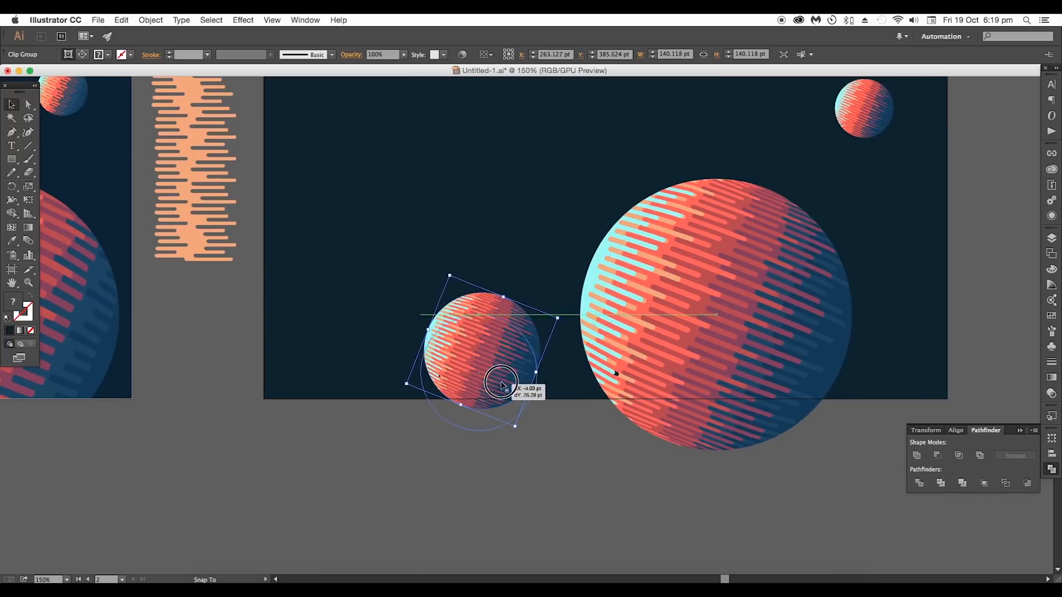
pyautogui.scroll(-5, 500, 381)
# Start recoloring the 140 pt planet with its colors on the wheel, and darken its two blues, one to 28% brightness.
pyautogui.click(122, 20)
pyautogui.moveTo(221, 201)
pyautogui.click(287, 201)
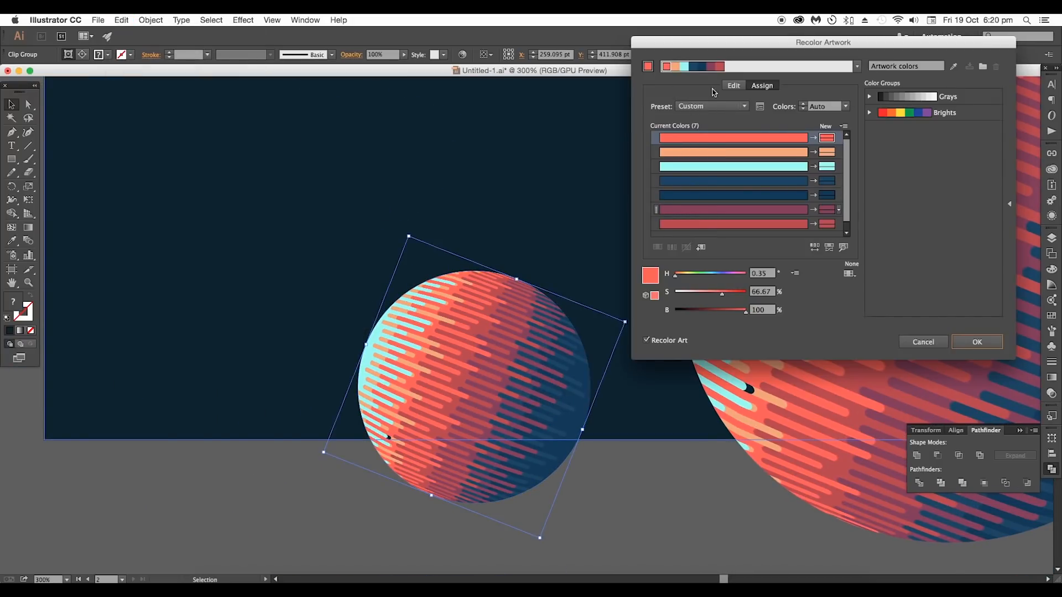
pyautogui.click(730, 86)
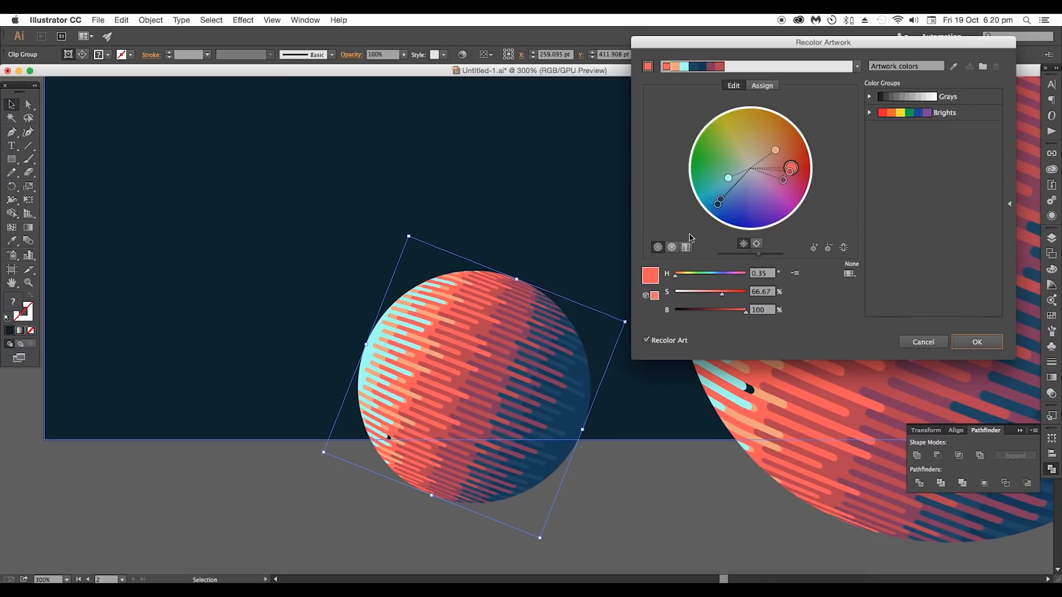
pyautogui.click(717, 204)
pyautogui.moveTo(699, 312); pyautogui.dragTo(686, 313)
pyautogui.moveTo(721, 199); pyautogui.dragTo(718, 204)
pyautogui.moveTo(701, 312); pyautogui.dragTo(695, 312)
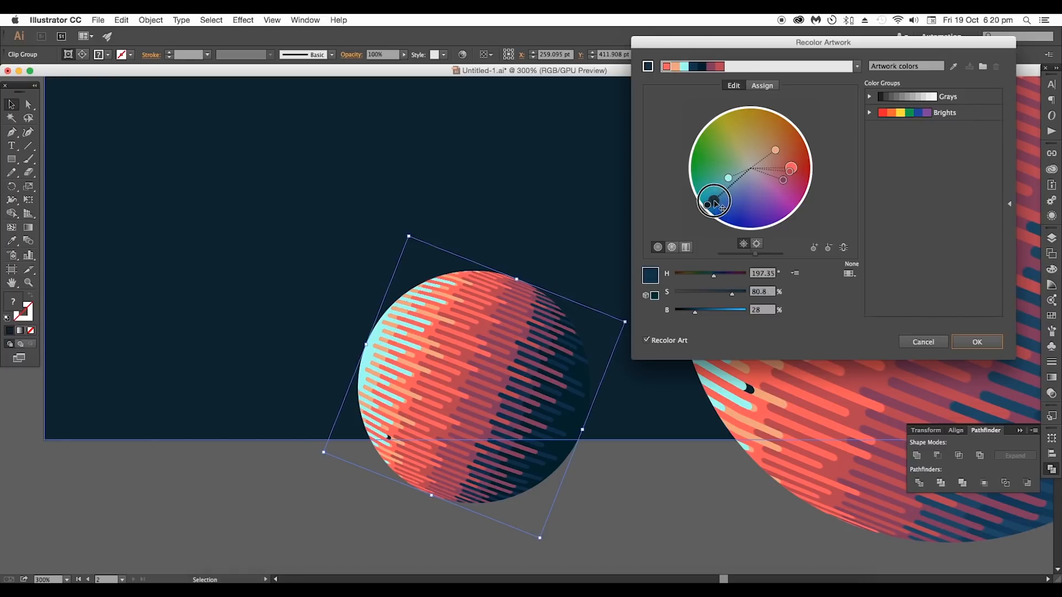
# Shift the planet's purple, red, peach and cyan shades into a light-to-dark blue range and apply the recoloring.
pyautogui.moveTo(783, 180); pyautogui.dragTo(758, 190)
pyautogui.moveTo(710, 312)
pyautogui.mouseDown()
pyautogui.moveTo(699, 313)
pyautogui.moveTo(770, 308)
pyautogui.moveTo(707, 311)
pyautogui.mouseUp()
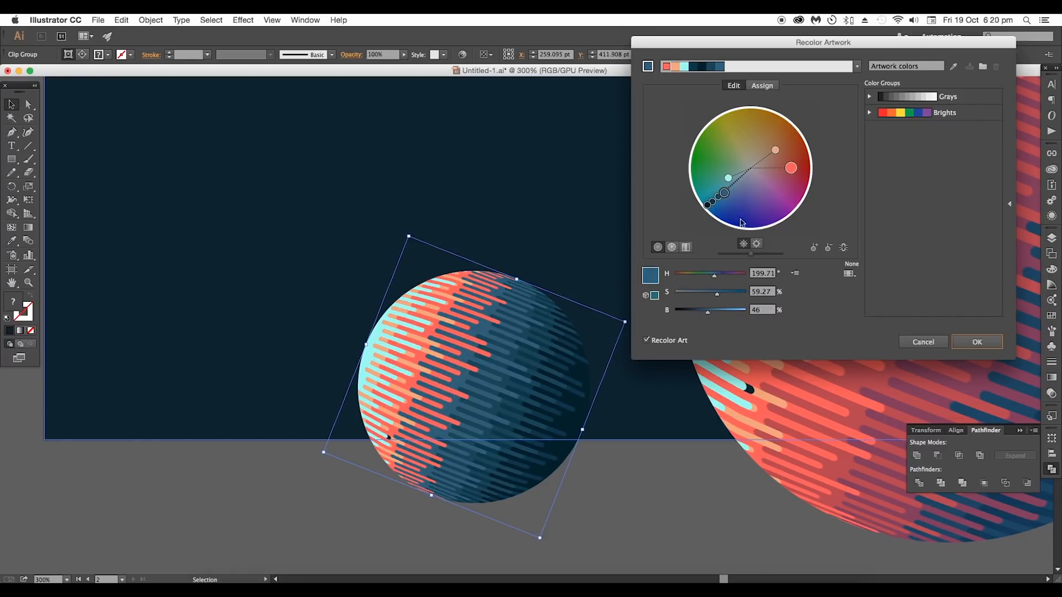
pyautogui.moveTo(791, 168); pyautogui.dragTo(729, 188)
pyautogui.moveTo(744, 311); pyautogui.dragTo(707, 312)
pyautogui.moveTo(709, 293); pyautogui.dragTo(721, 311)
pyautogui.moveTo(727, 178)
pyautogui.mouseDown()
pyautogui.moveTo(773, 155)
pyautogui.moveTo(734, 182)
pyautogui.mouseUp()
pyautogui.moveTo(725, 193); pyautogui.dragTo(730, 191)
pyautogui.moveTo(710, 294)
pyautogui.mouseDown()
pyautogui.moveTo(737, 311)
pyautogui.moveTo(712, 313)
pyautogui.mouseUp()
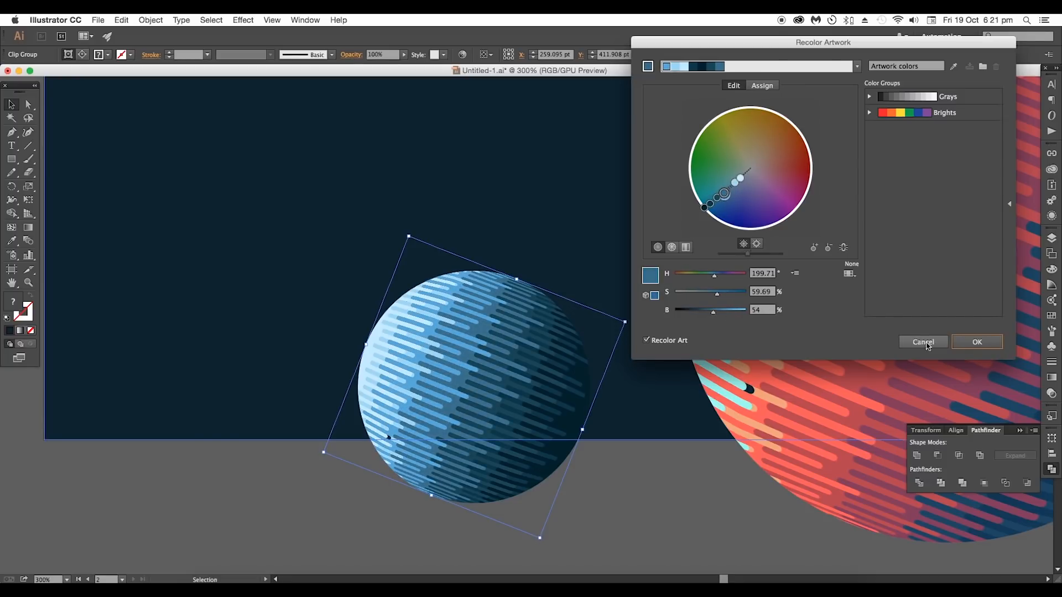
pyautogui.click(976, 343)
# Adjust the blue planet's RGB color balance with preview on to Red -16%, Green 6% and Blue 11%, and apply it.
pyautogui.scroll(-5, 511, 327)
pyautogui.moveTo(514, 325); pyautogui.dragTo(588, 270)
pyautogui.scroll(2, 560, 284)
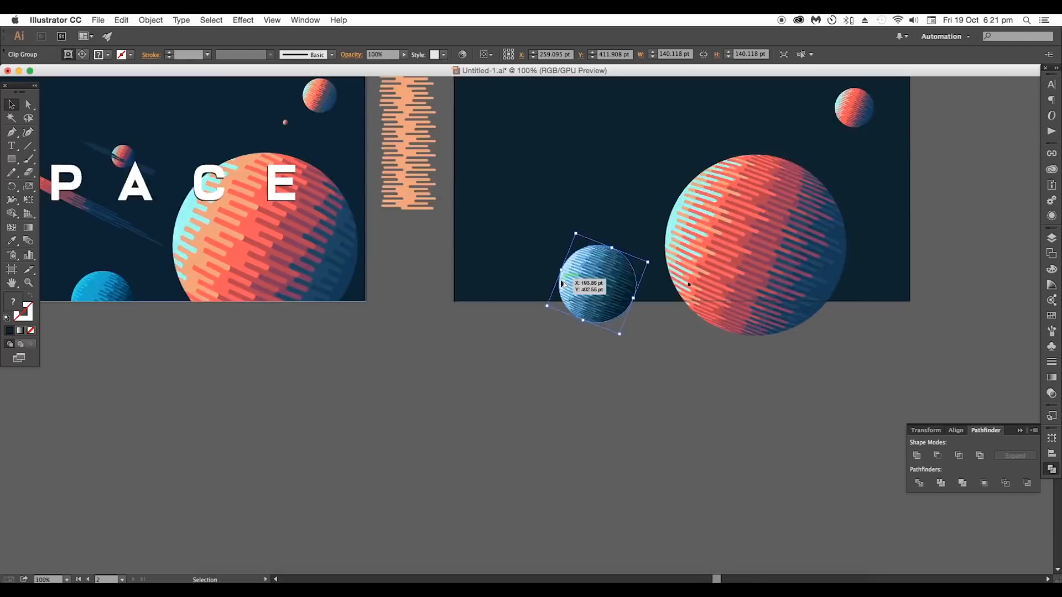
pyautogui.scroll(1, 561, 284)
pyautogui.moveTo(678, 282); pyautogui.dragTo(775, 282)
pyautogui.click(122, 19)
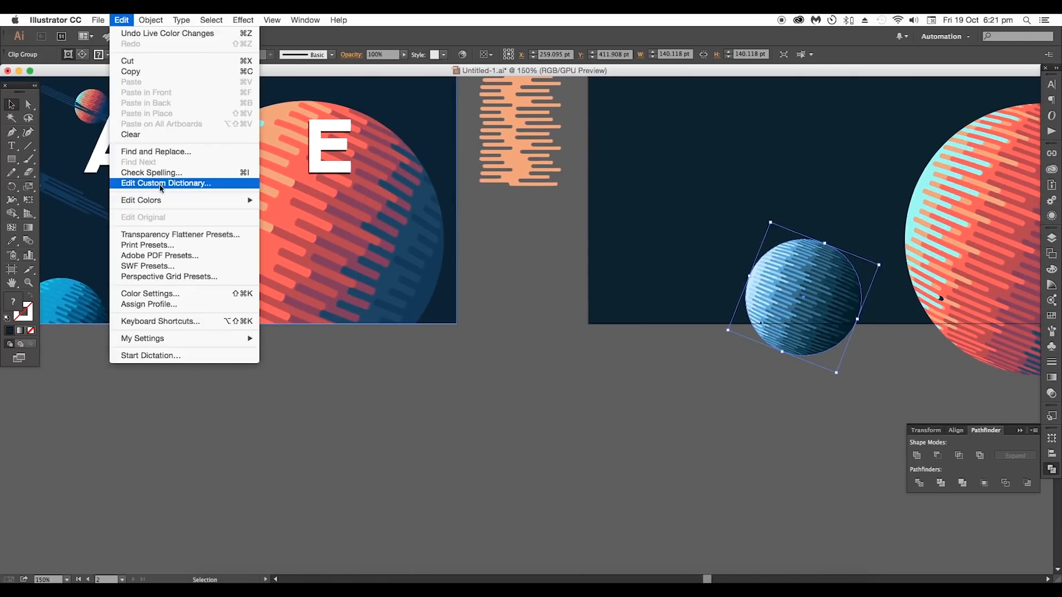
pyautogui.moveTo(166, 201)
pyautogui.click(294, 228)
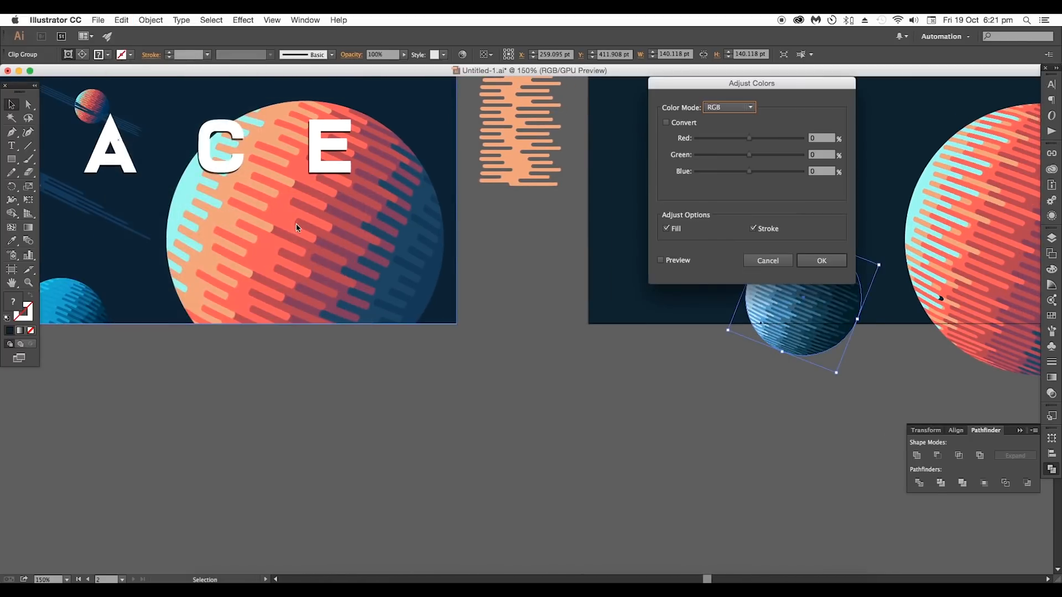
pyautogui.moveTo(733, 83); pyautogui.dragTo(625, 48)
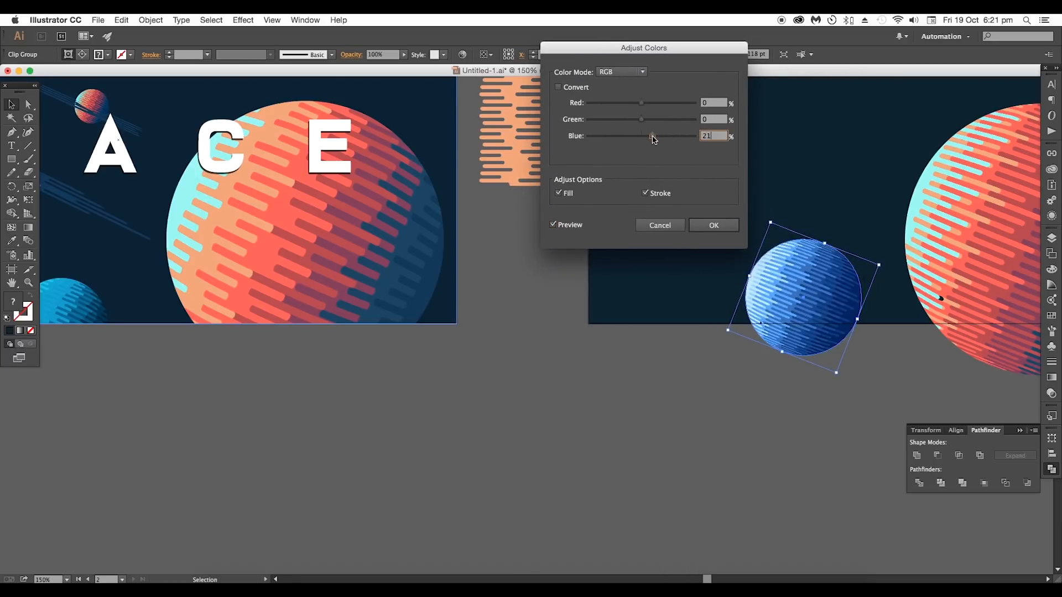
pyautogui.moveTo(641, 123)
pyautogui.mouseDown()
pyautogui.moveTo(650, 124)
pyautogui.moveTo(630, 110)
pyautogui.moveTo(644, 125)
pyautogui.mouseUp()
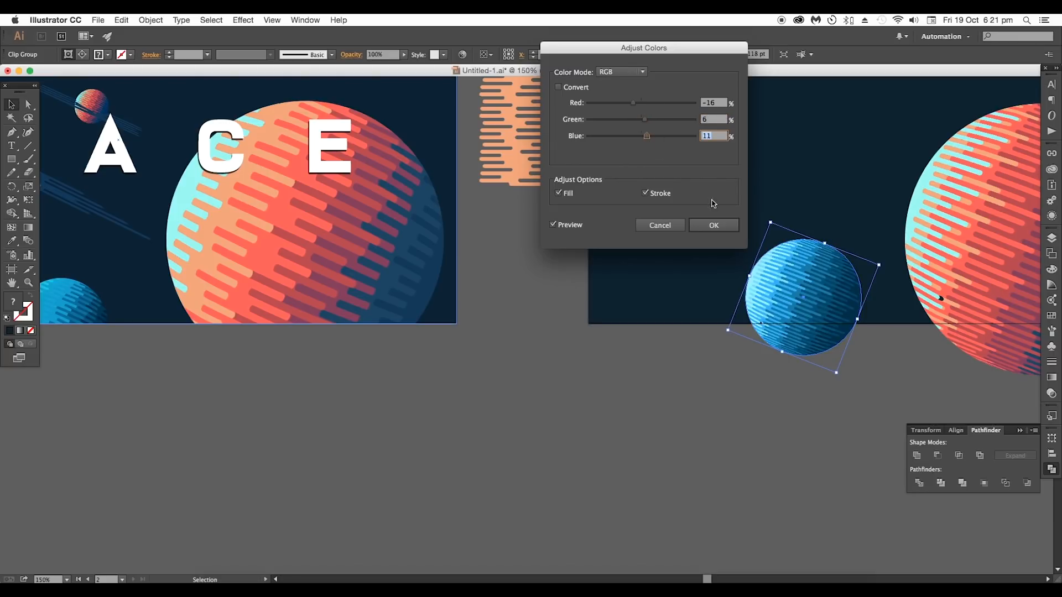
pyautogui.click(725, 227)
# Copy the upper-right planet to the artboard's lower-left area, and place another copy beside it scaled to about 20 pt.
pyautogui.moveTo(798, 272); pyautogui.dragTo(525, 248)
pyautogui.press('super+minus')
pyautogui.moveTo(568, 302); pyautogui.dragTo(671, 304)
pyautogui.moveTo(976, 243); pyautogui.dragTo(615, 373)
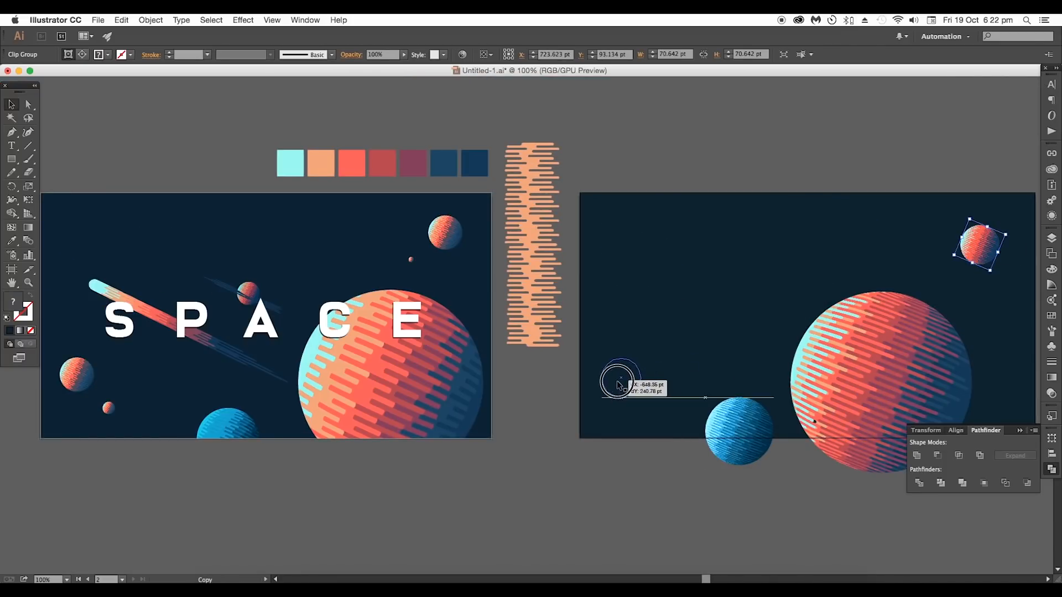
pyautogui.moveTo(620, 379); pyautogui.dragTo(664, 409)
pyautogui.scroll(3, 664, 410)
pyautogui.moveTo(731, 365); pyautogui.dragTo(696, 389)
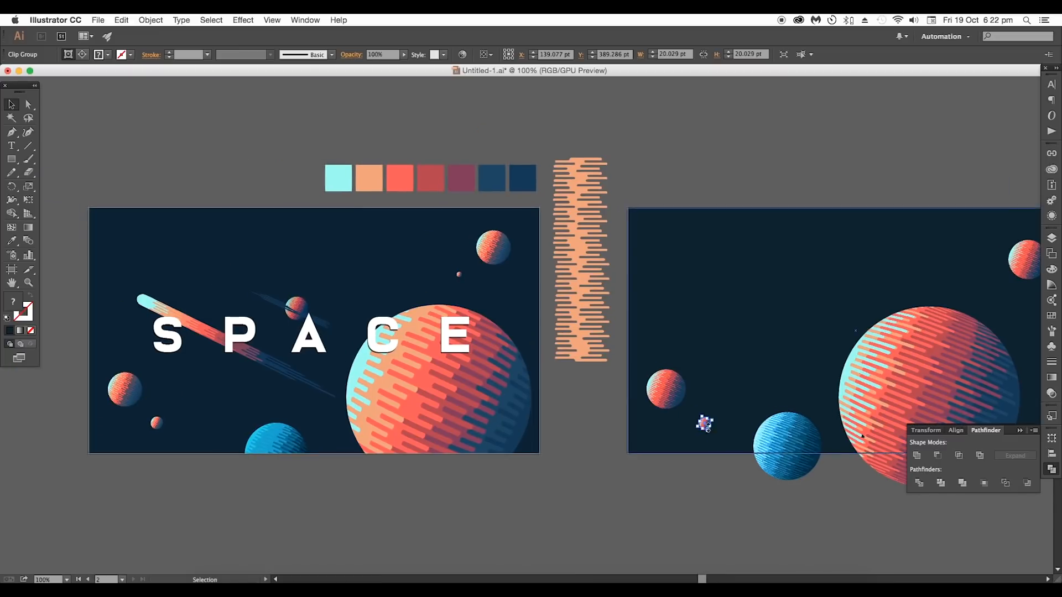
# Add another red planet copy of about 52 pt in the open area left of the large planet's upper edge.
pyautogui.scroll(3, 704, 424)
pyautogui.scroll(2, 704, 426)
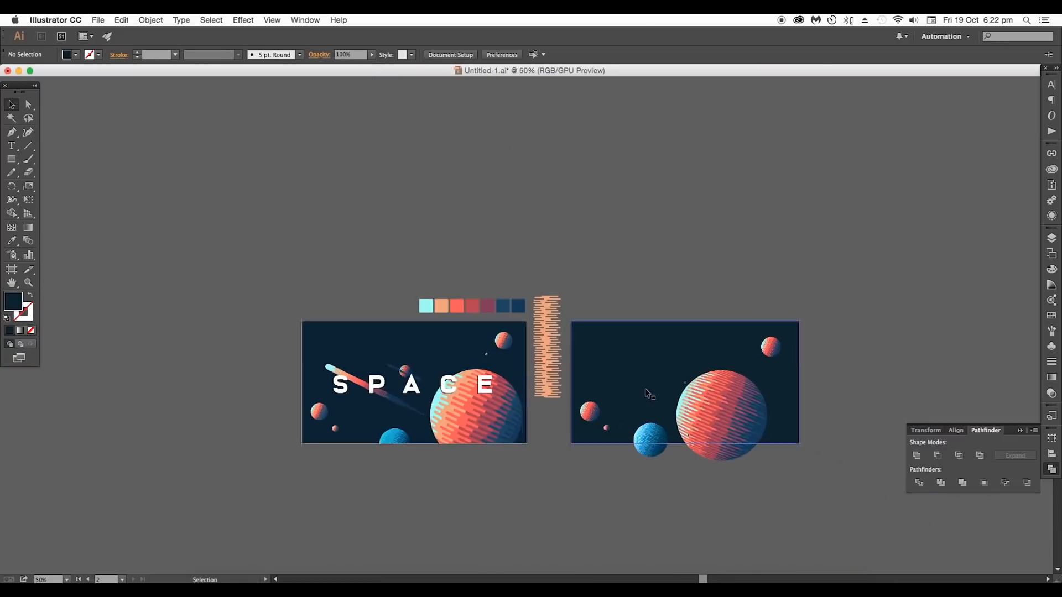
pyautogui.moveTo(771, 424); pyautogui.dragTo(707, 377)
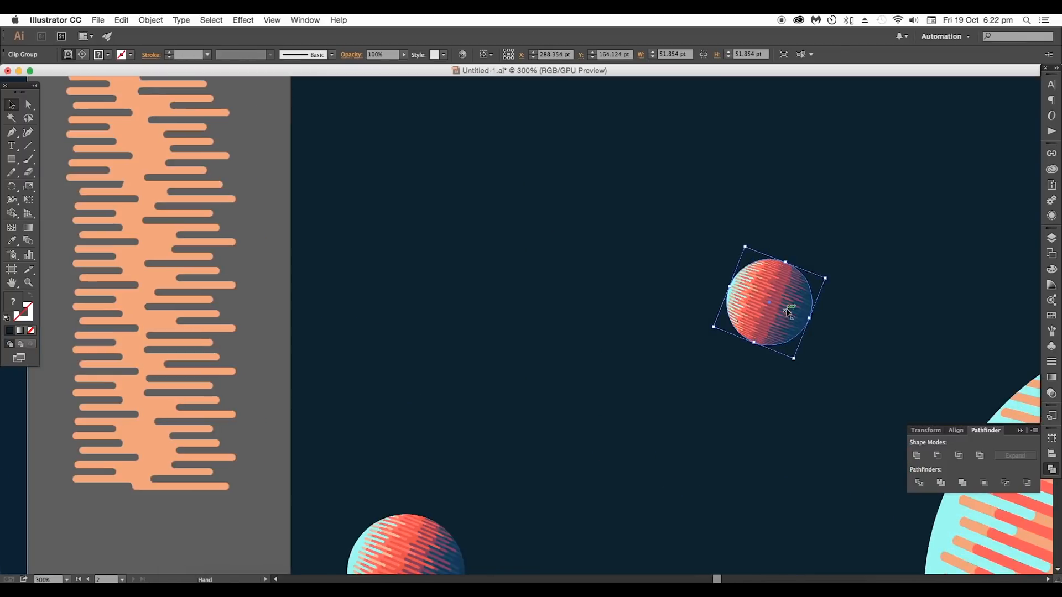
pyautogui.moveTo(768, 316); pyautogui.dragTo(479, 224)
pyautogui.press('super+minus')
# Isolate the large planet's stripes, copy the purple strip path, leave isolation, and paste the strip onto the artboard.
pyautogui.click(800, 328)
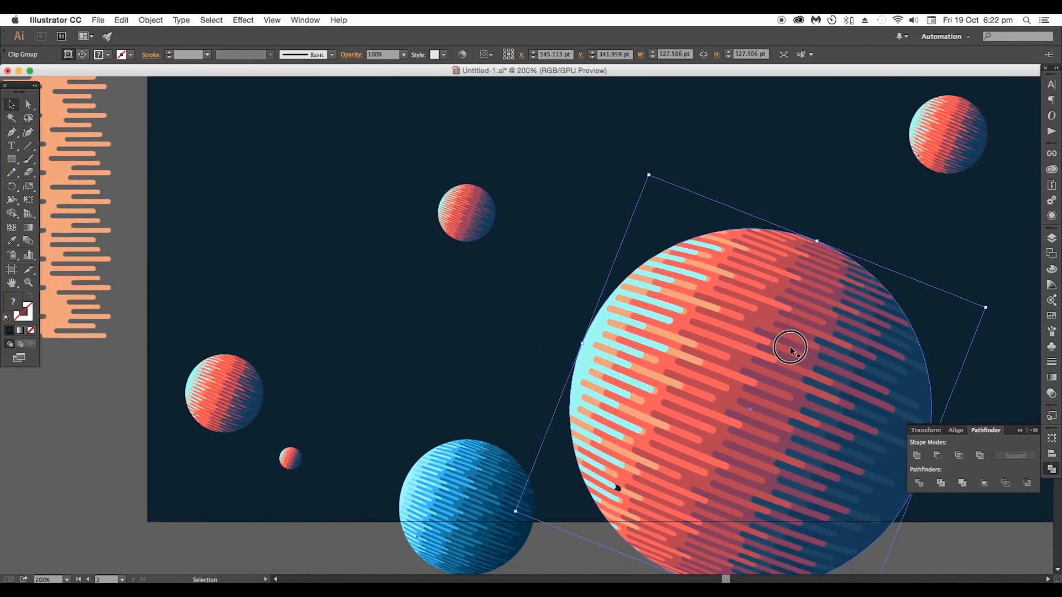
pyautogui.doubleClick(789, 369)
pyautogui.doubleClick(788, 370)
pyautogui.click(782, 365)
pyautogui.doubleClick(782, 366)
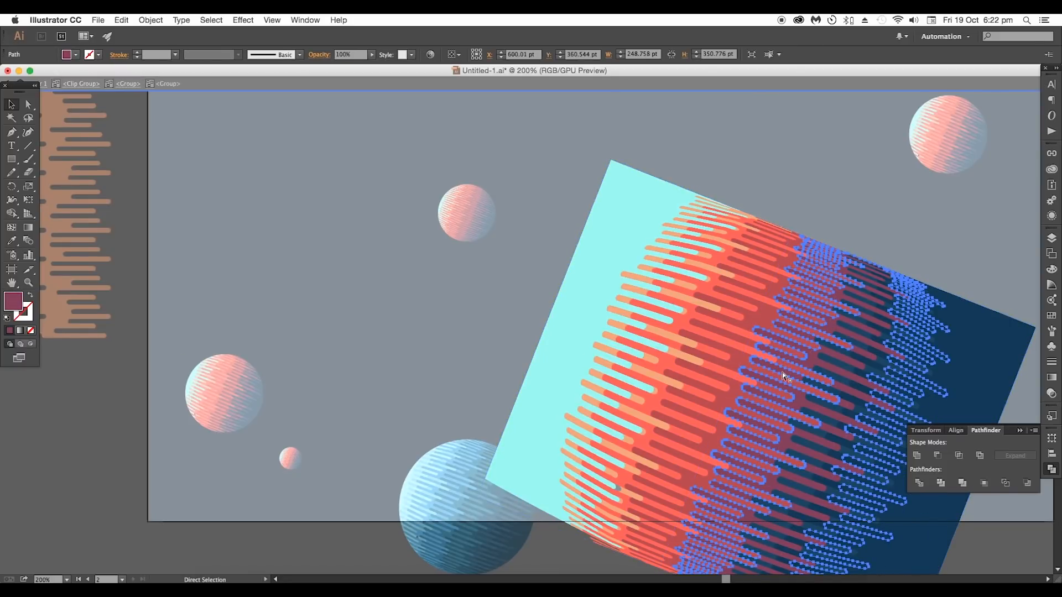
pyautogui.doubleClick(828, 161)
pyautogui.click(586, 214)
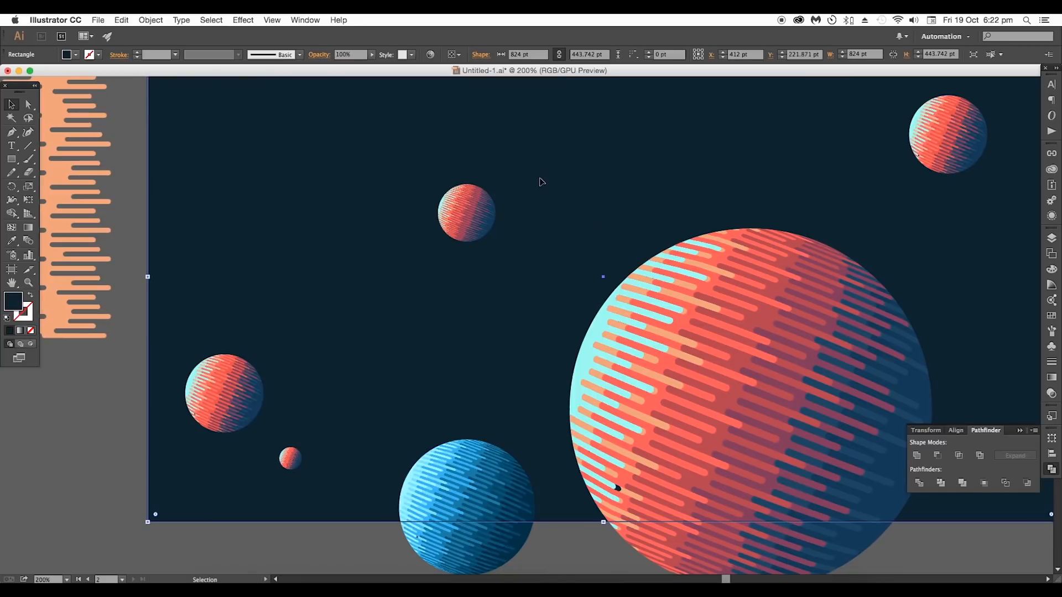
pyautogui.press('super+v')
# Place the pasted purple strip over the 52 pt planet and stretch it to about 339 by 186 pt.
pyautogui.moveTo(559, 221); pyautogui.dragTo(606, 212)
pyautogui.moveTo(554, 240); pyautogui.dragTo(773, 268)
pyautogui.press('super+minus')
pyautogui.moveTo(841, 142); pyautogui.dragTo(768, 212)
pyautogui.moveTo(723, 350); pyautogui.dragTo(1024, 474)
pyautogui.moveTo(725, 418); pyautogui.dragTo(798, 444)
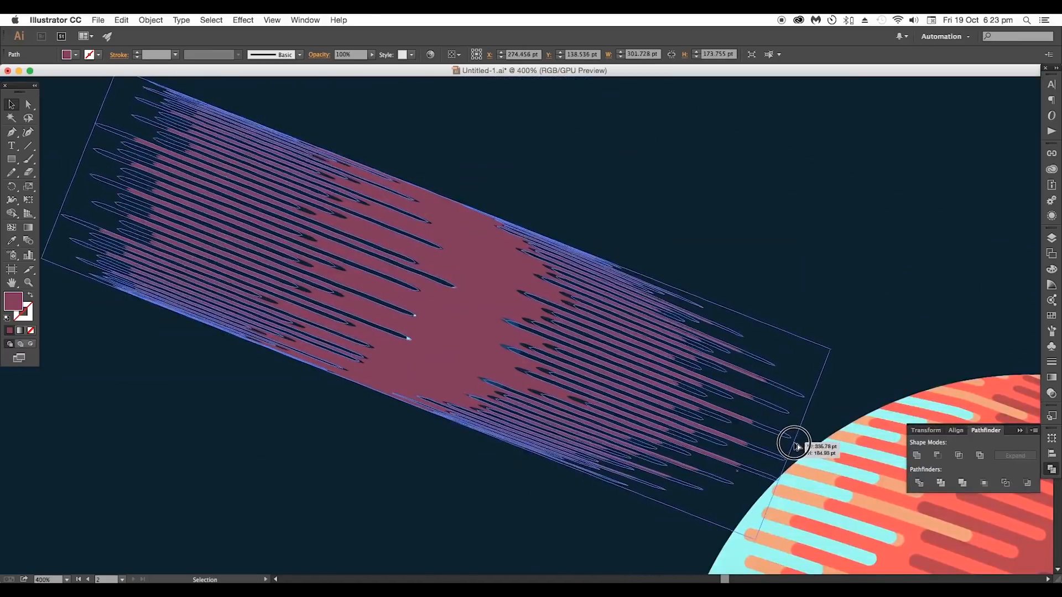
pyautogui.press('super+minus')
pyautogui.moveTo(29, 171); pyautogui.dragTo(52, 182)
# Cut the purple strip lengthwise at two anchor points with the Scissors tool and delete its lower part.
pyautogui.press('super+plus')
pyautogui.press('super+plus')
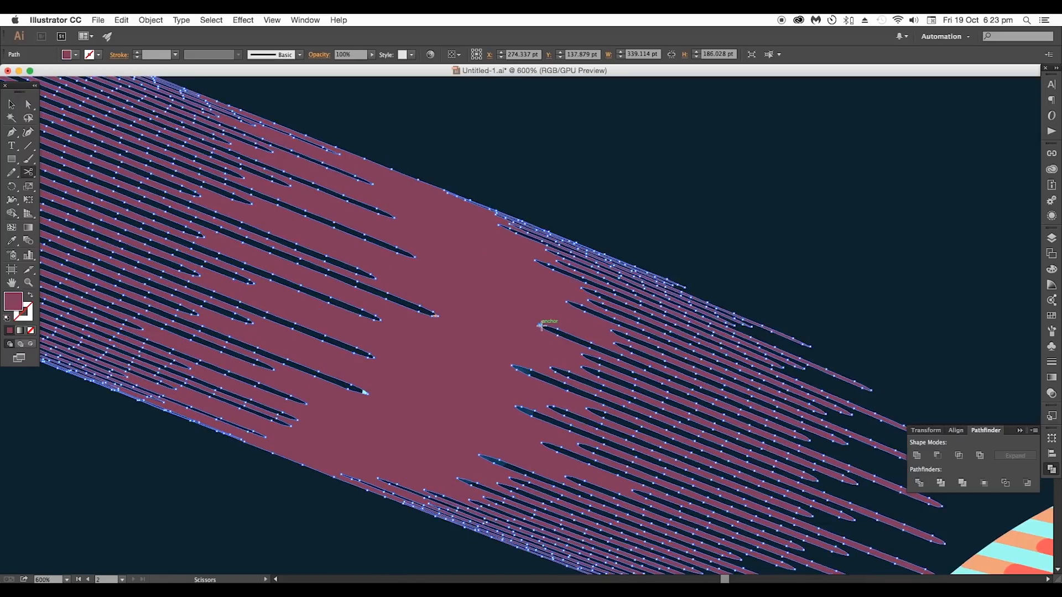
pyautogui.click(542, 325)
pyautogui.click(251, 204)
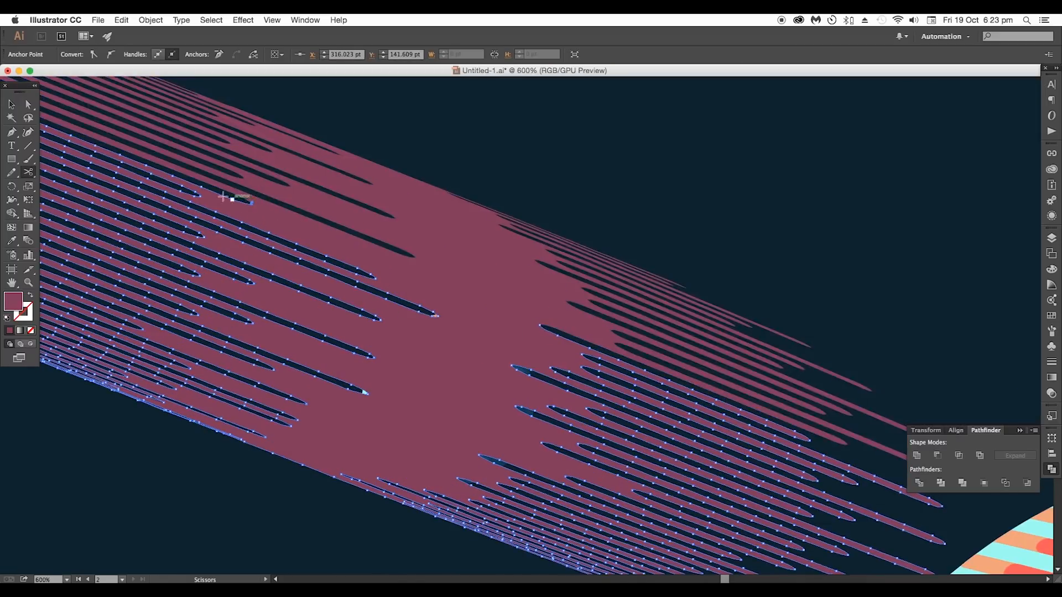
pyautogui.press('v')
pyautogui.click(470, 378)
pyautogui.press('Delete')
# Close the open lower edge of the remaining strip with the Pen tool by joining its cut endpoints.
pyautogui.click(505, 304)
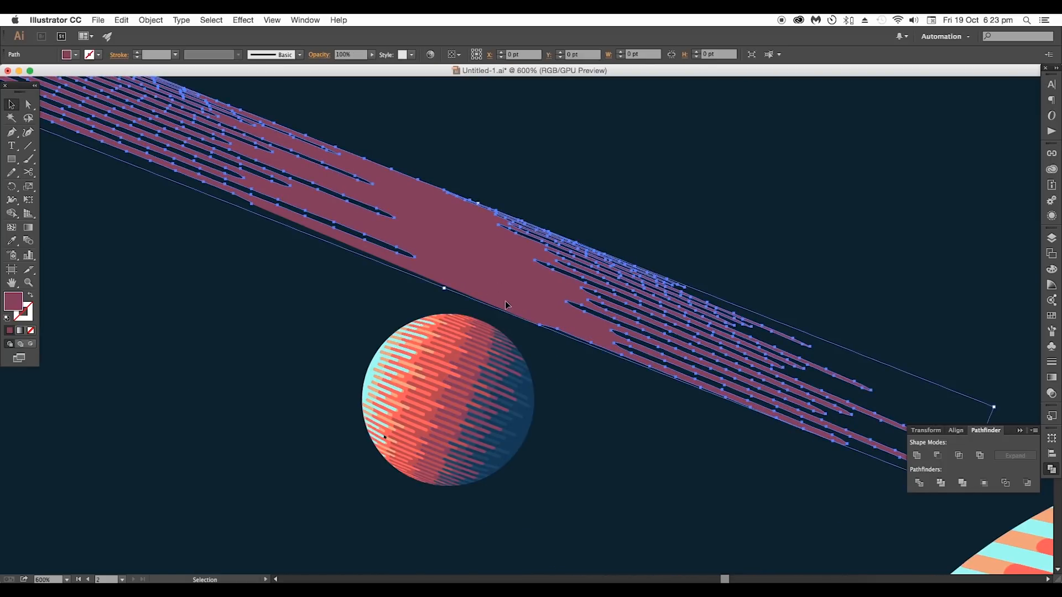
pyautogui.scroll(3, 509, 303)
pyautogui.hscroll(-10, 509, 303)
pyautogui.scroll(4, 509, 303)
pyautogui.press('p')
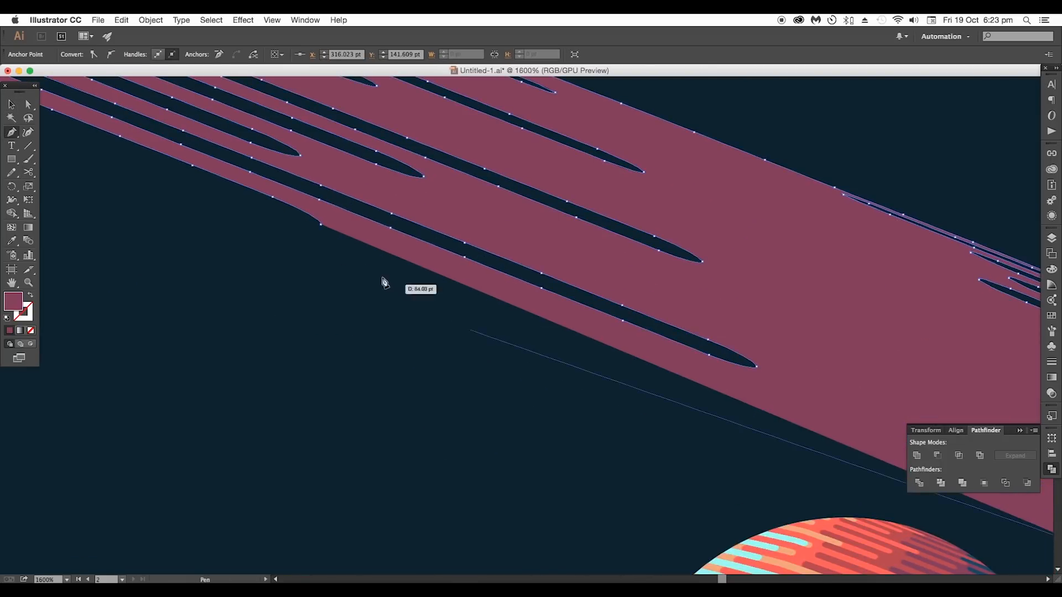
pyautogui.click(318, 222)
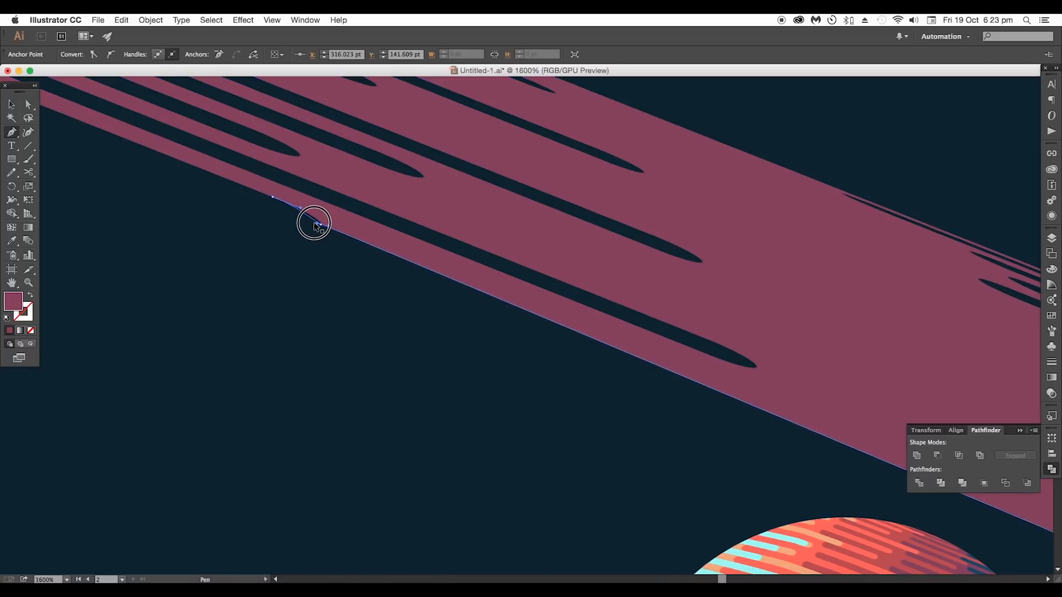
pyautogui.scroll(-3, 683, 370)
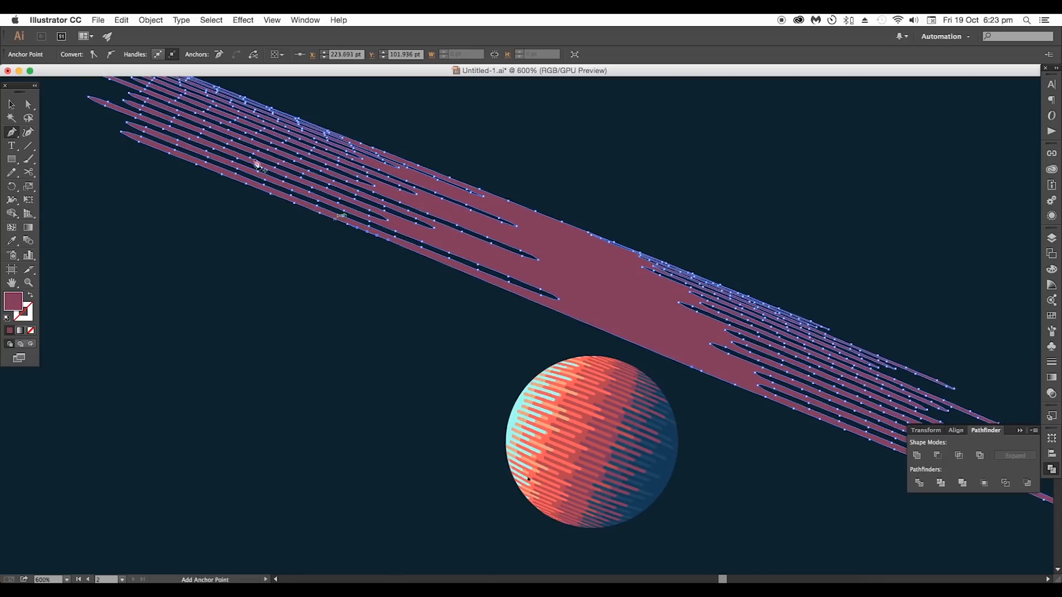
# Scale the remaining strip to about 201 by 94 pt and lay it diagonally across the 52 pt planet as a ring.
pyautogui.click(11, 104)
pyautogui.click(390, 287)
pyautogui.scroll(-2, 390, 286)
pyautogui.moveTo(512, 290); pyautogui.dragTo(513, 360)
pyautogui.scroll(3, 513, 360)
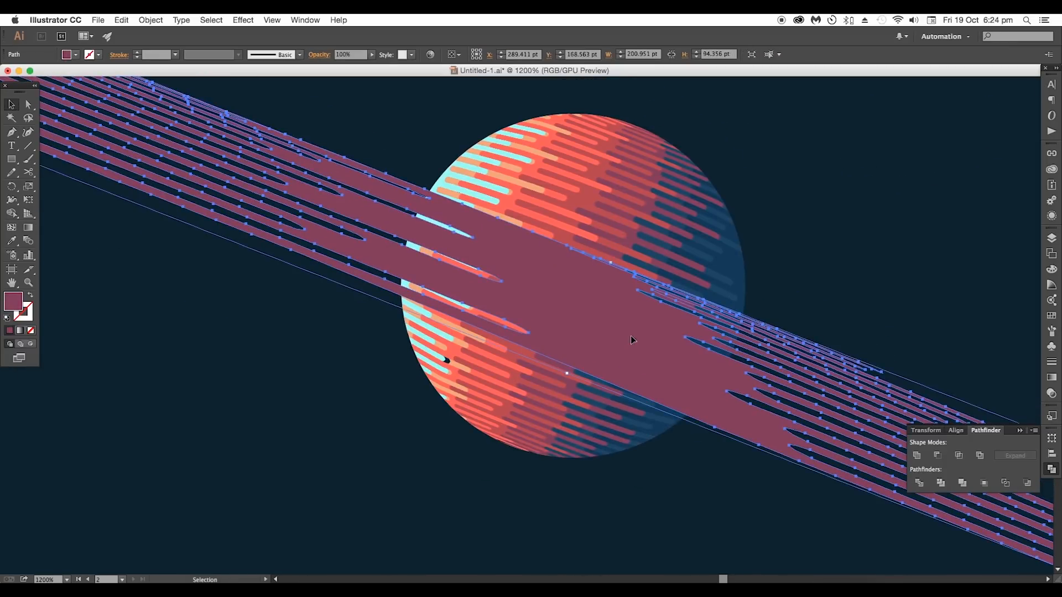
# Draw a closed Pen shape over the planet's upper half, with its lower edge curving along the ring strip.
pyautogui.click(790, 321)
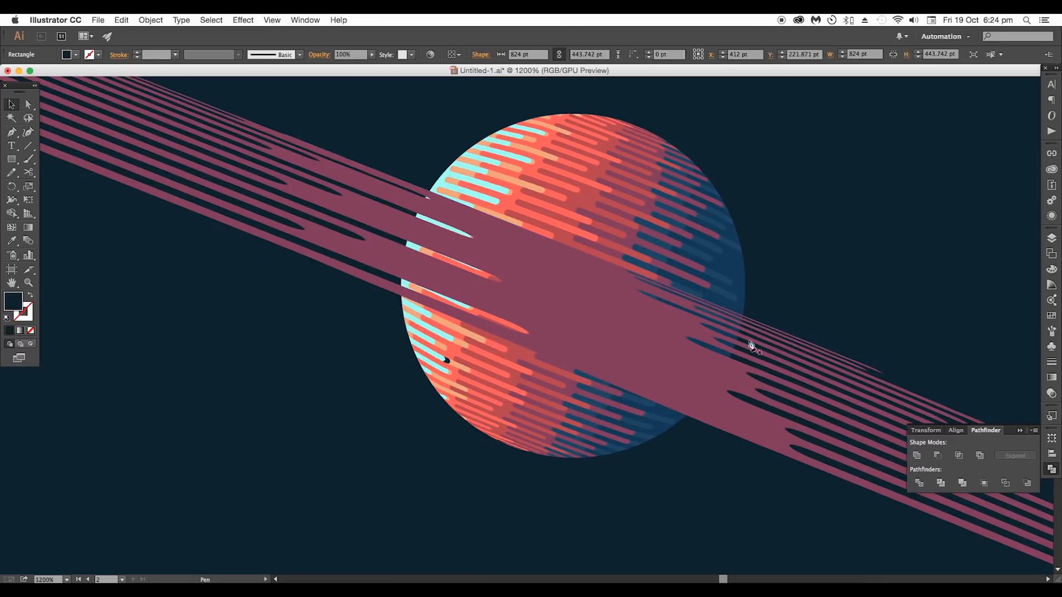
pyautogui.press('p')
pyautogui.click(743, 313)
pyautogui.moveTo(561, 311)
pyautogui.mouseDown()
pyautogui.moveTo(448, 289)
pyautogui.moveTo(376, 238)
pyautogui.mouseUp()
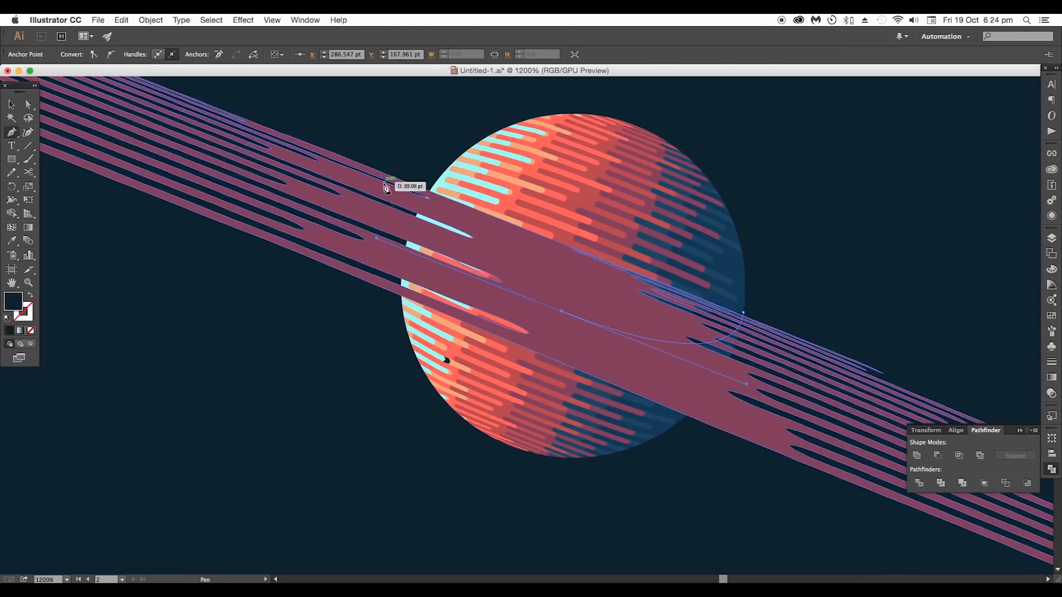
pyautogui.click(432, 188)
pyautogui.click(479, 108)
pyautogui.click(738, 91)
pyautogui.click(800, 188)
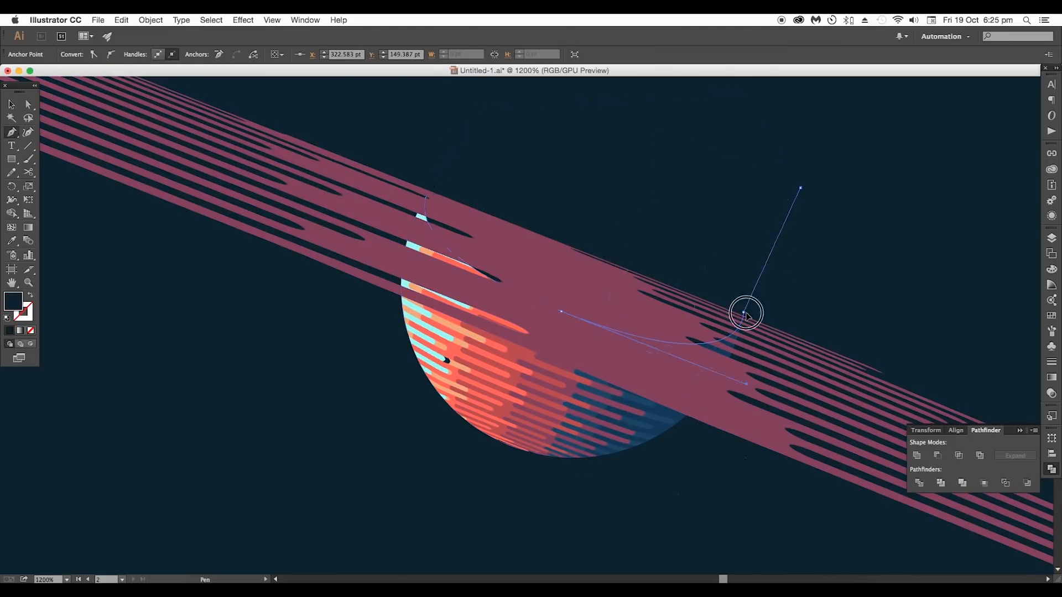
pyautogui.click(743, 315)
# Merge the ring parts over the planet's upper half into the Pen shape with Shape Builder and delete the merged shape.
pyautogui.press('v')
pyautogui.click(771, 291)
pyautogui.keyDown('shift'); pyautogui.click(729, 391); pyautogui.keyUp('shift')
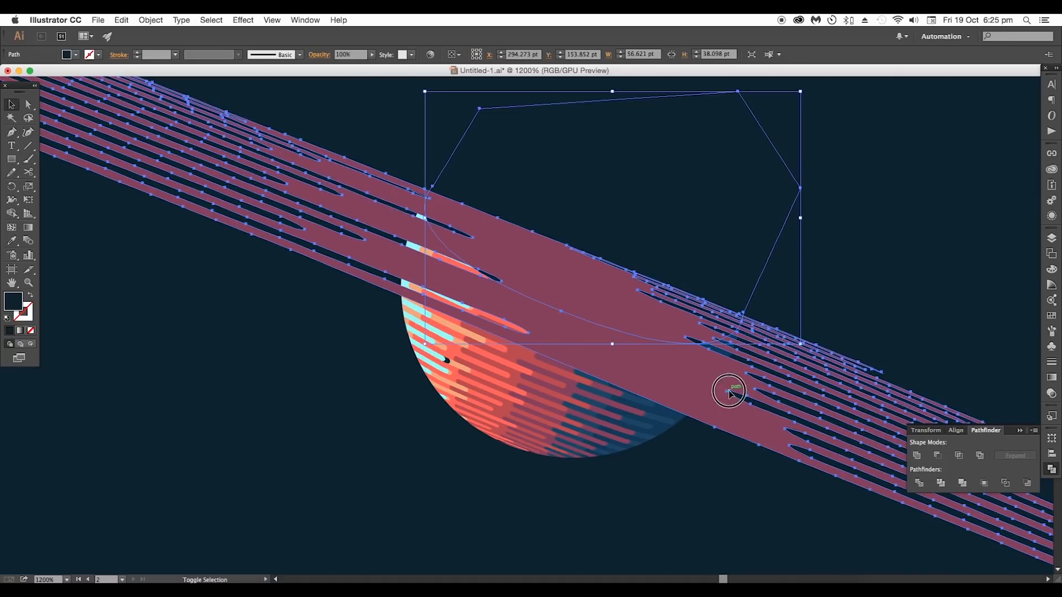
pyautogui.click(12, 213)
pyautogui.moveTo(589, 280); pyautogui.dragTo(608, 177)
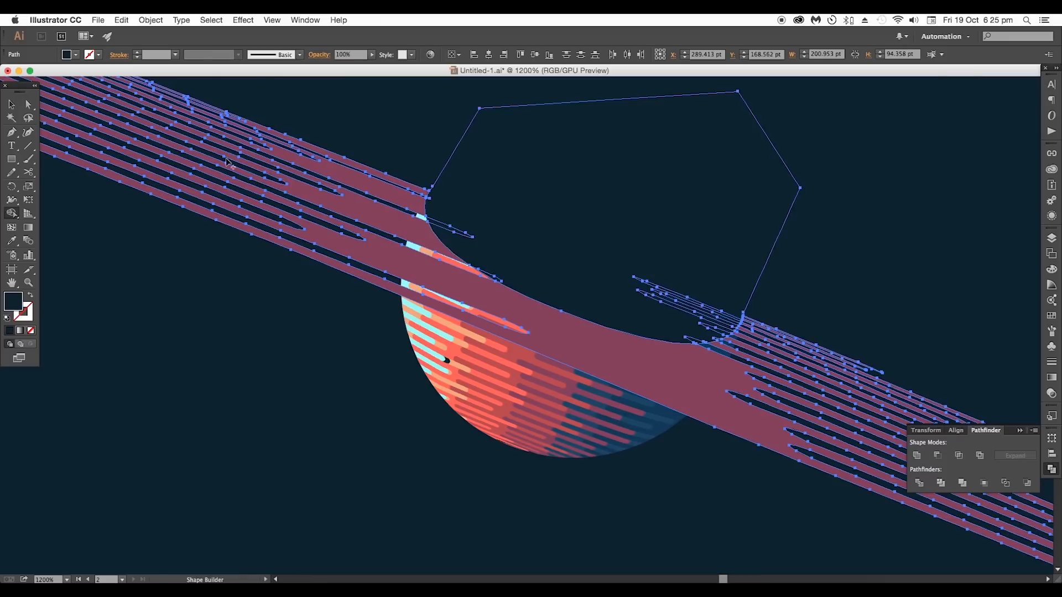
pyautogui.moveTo(670, 339); pyautogui.dragTo(723, 331)
pyautogui.moveTo(739, 296); pyautogui.dragTo(707, 335)
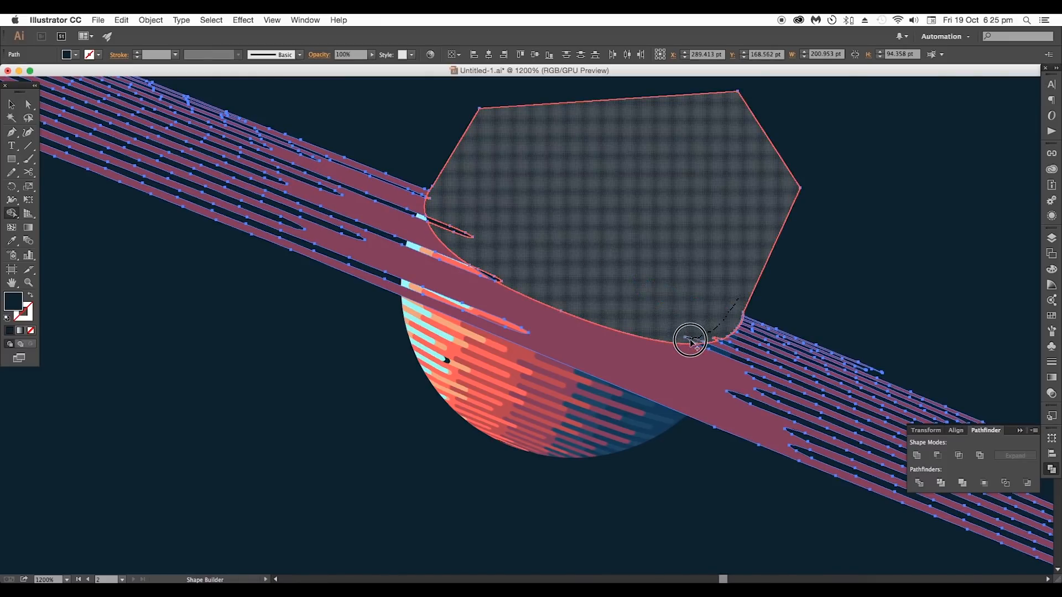
pyautogui.moveTo(450, 210); pyautogui.dragTo(448, 207)
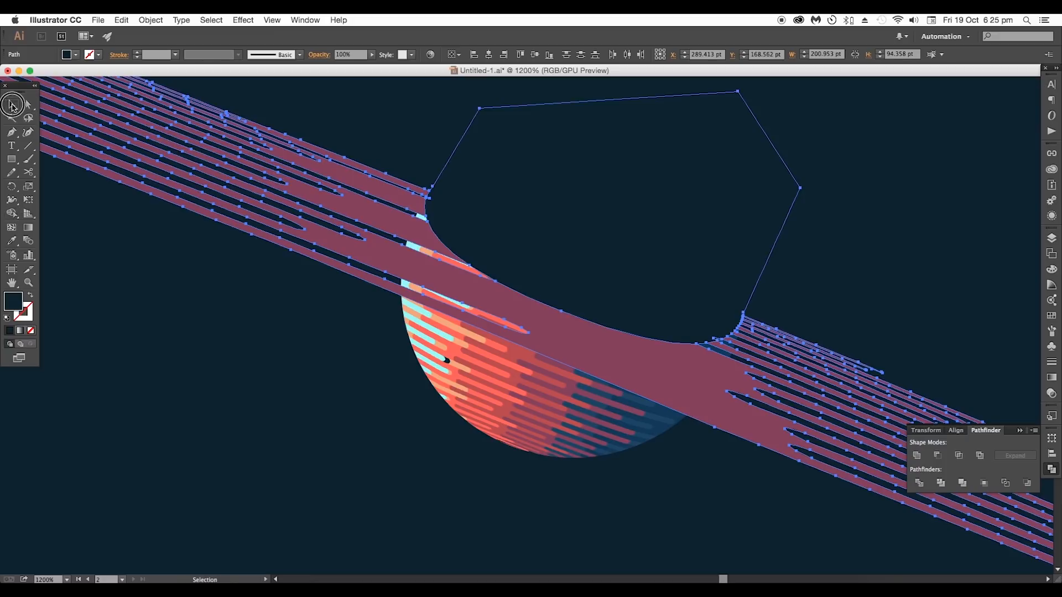
pyautogui.click(761, 232)
pyautogui.press('Delete')
# Recolor the trimmed ring strip with the planet's dark blue using the Eyedropper and deselect it.
pyautogui.click(782, 325)
pyautogui.scroll(-4, 784, 325)
pyautogui.moveTo(773, 359); pyautogui.dragTo(697, 354)
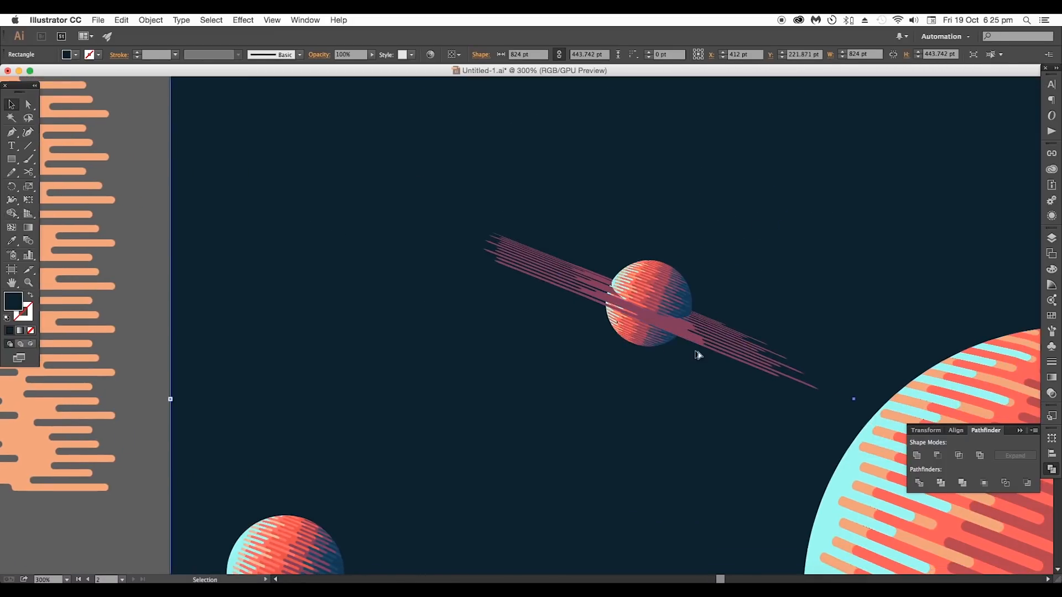
pyautogui.scroll(-2, 697, 354)
pyautogui.scroll(-2, 735, 356)
pyautogui.click(728, 452)
pyautogui.moveTo(738, 449); pyautogui.dragTo(676, 447)
pyautogui.scroll(6, 662, 341)
pyautogui.click(790, 334)
pyautogui.press('i')
pyautogui.click(682, 261)
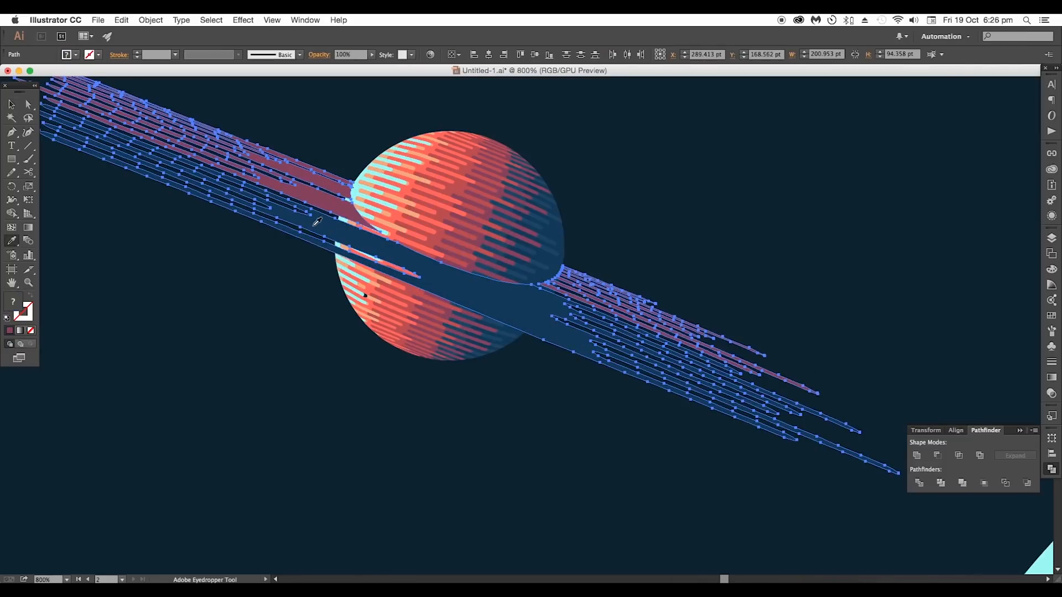
pyautogui.click(315, 224)
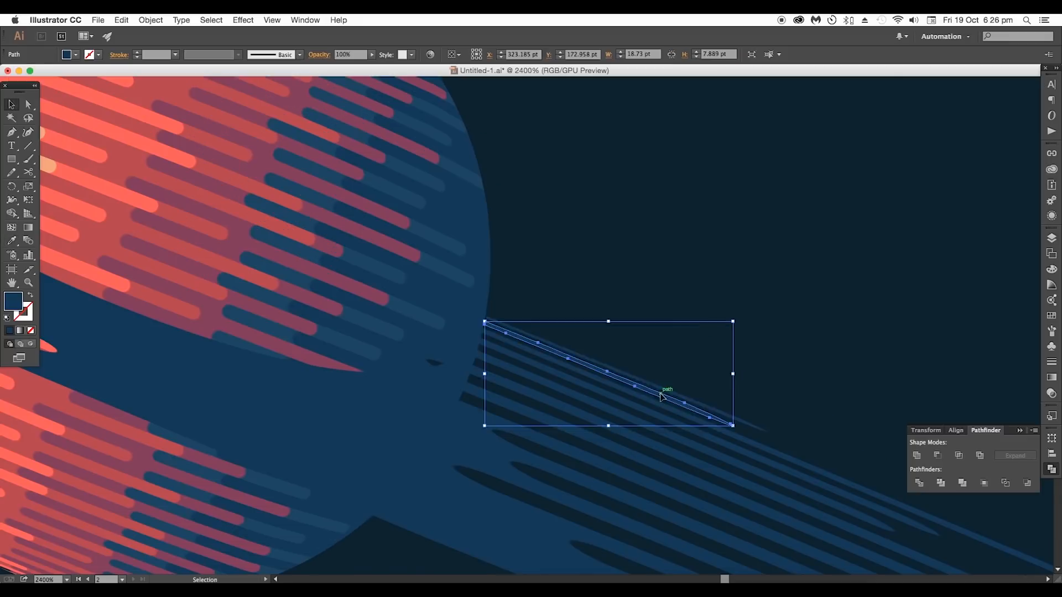
pyautogui.press('super+shift+a')
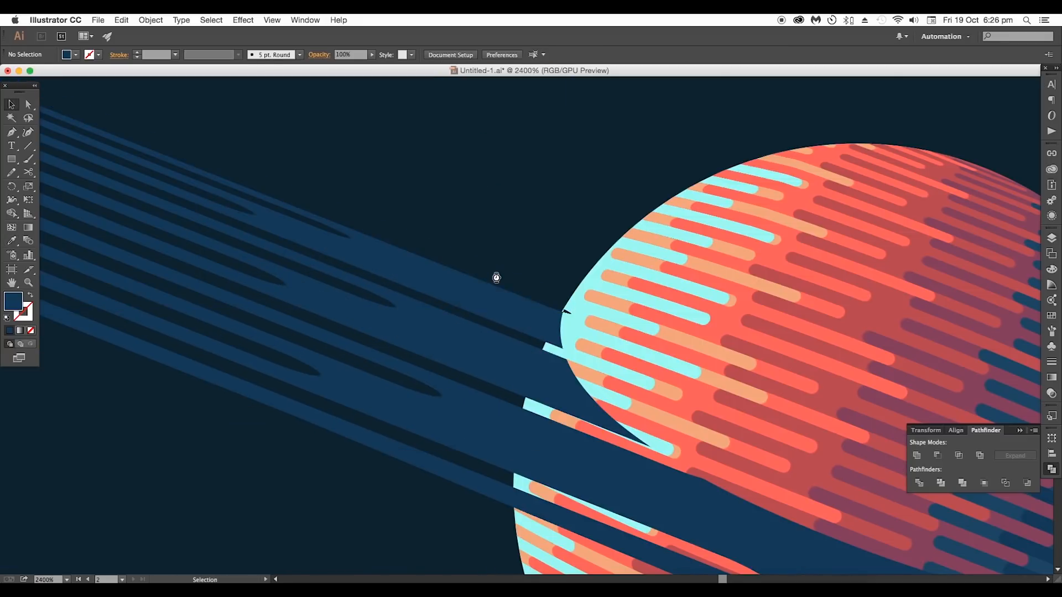
# Move the large striped planet toward the lower-right corner of the second artboard.
pyautogui.press('super+equal')
pyautogui.press('super+equal')
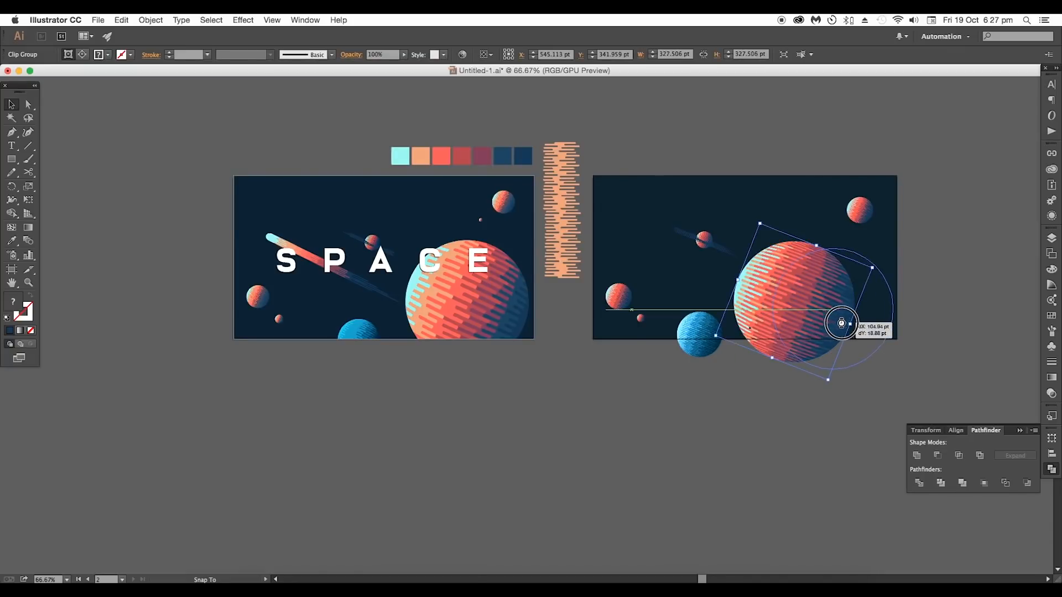
pyautogui.moveTo(838, 320); pyautogui.dragTo(873, 327)
pyautogui.click(947, 278)
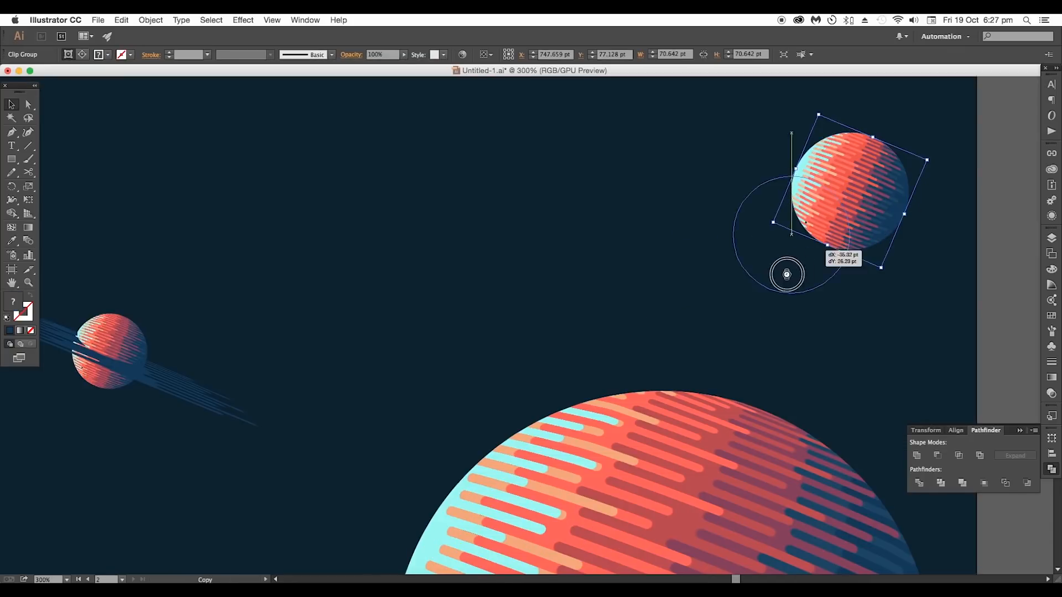
# Duplicate the planet in the artboard's upper-right corner and place a tiny copy just below and left of it.
pyautogui.moveTo(782, 273); pyautogui.dragTo(789, 272)
pyautogui.moveTo(815, 238); pyautogui.dragTo(740, 269)
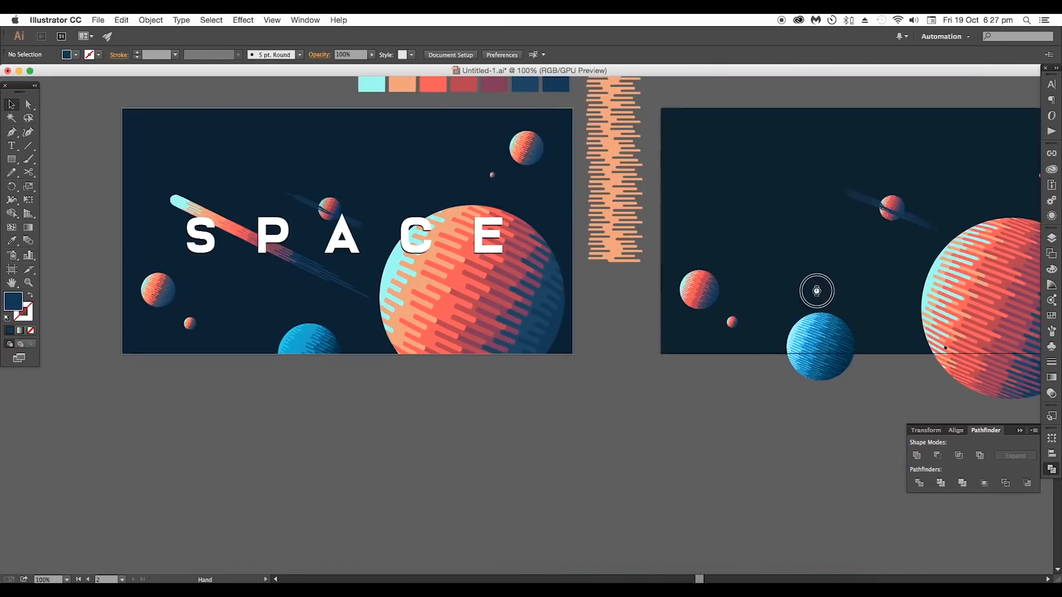
pyautogui.moveTo(726, 304); pyautogui.dragTo(753, 310)
# Shift the large striped planet slightly to the right, to about X 642.8 pt.
pyautogui.click(932, 287)
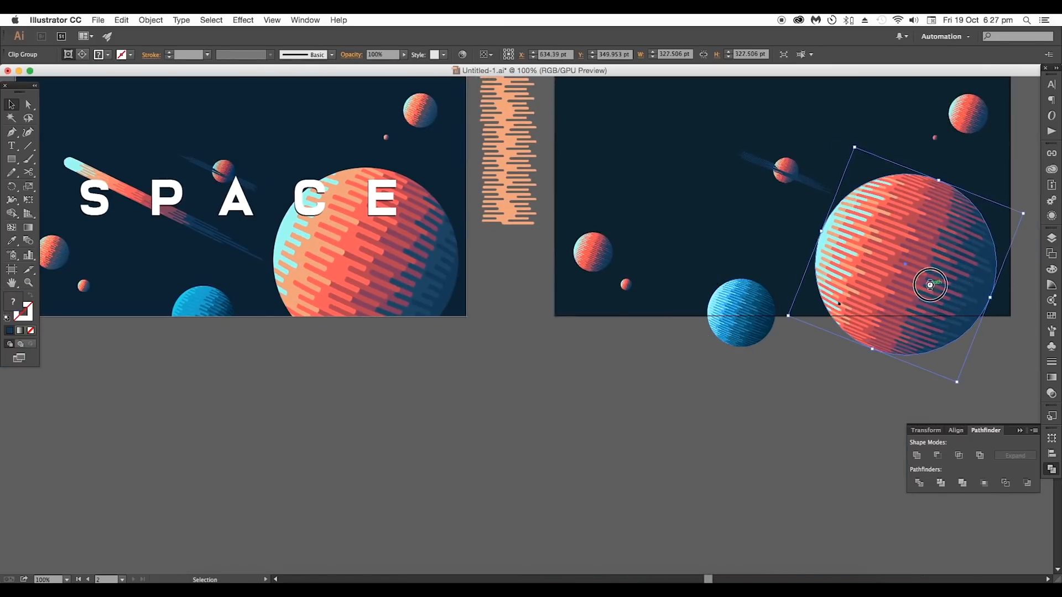
pyautogui.moveTo(931, 285); pyautogui.dragTo(931, 286)
pyautogui.moveTo(891, 270); pyautogui.dragTo(890, 284)
pyautogui.moveTo(756, 304); pyautogui.dragTo(720, 332)
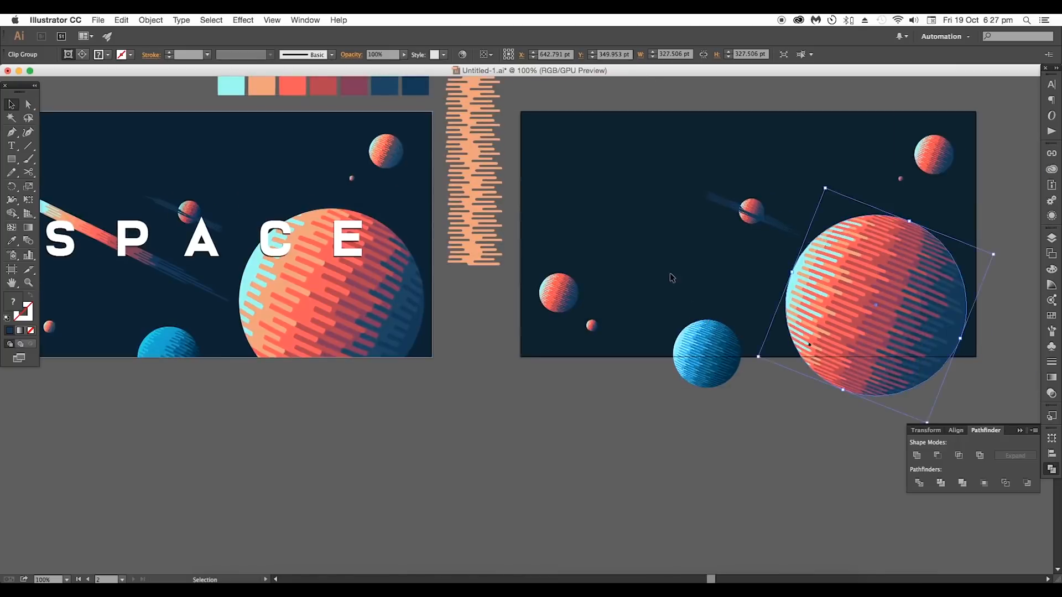
# Examine the striped comet crossing the lettering in the reference illustration.
pyautogui.scroll(3, 377, 250)
pyautogui.moveTo(256, 318); pyautogui.dragTo(772, 335)
pyautogui.moveTo(192, 334); pyautogui.dragTo(635, 426)
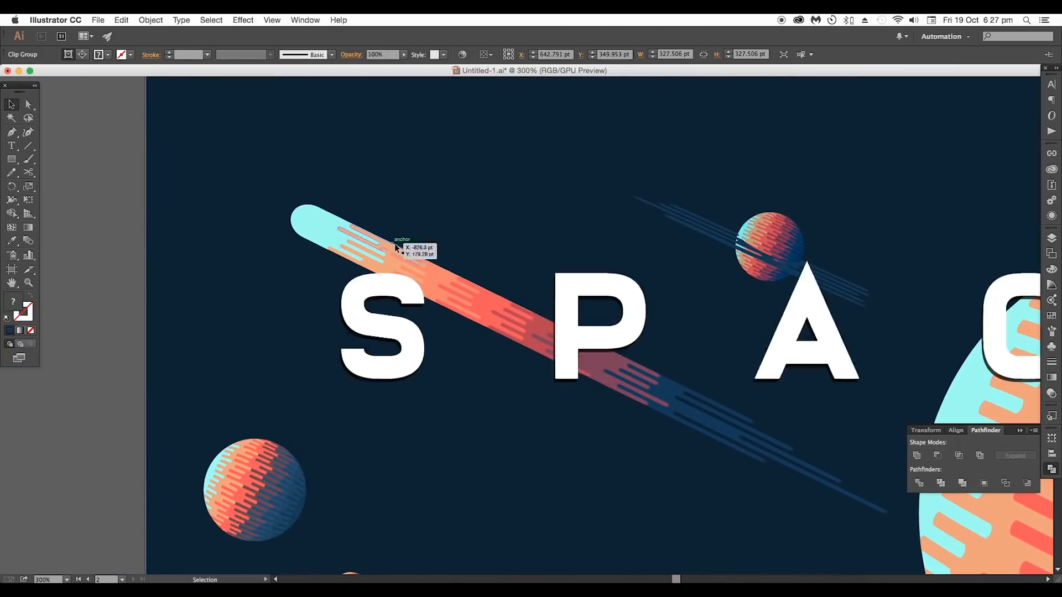
pyautogui.scroll(-3, 671, 386)
pyautogui.moveTo(691, 397); pyautogui.dragTo(376, 310)
pyautogui.moveTo(796, 303); pyautogui.dragTo(684, 304)
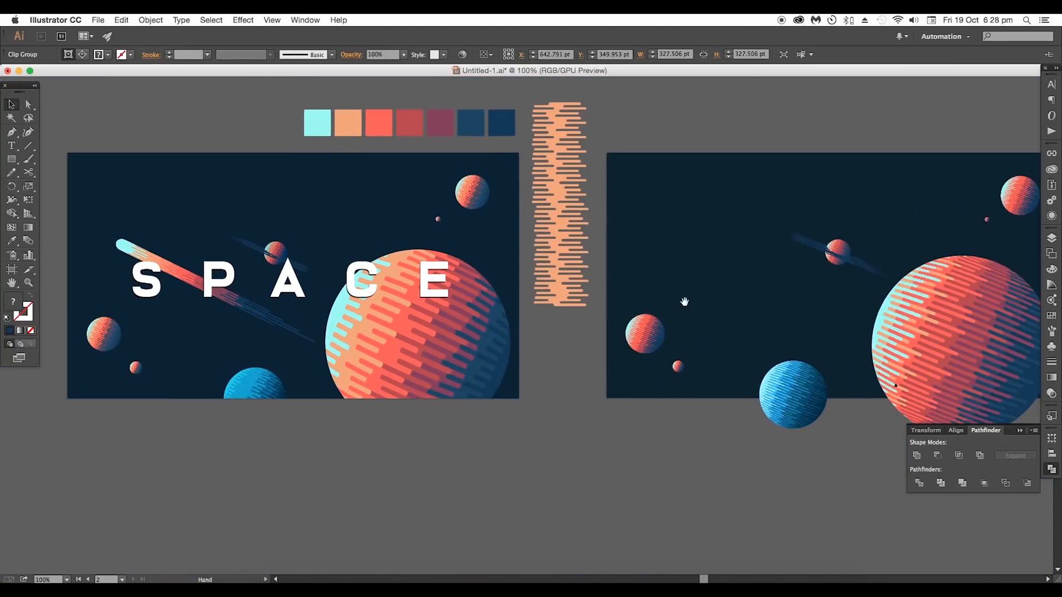
# Draw a 40 pt circle with the Ellipse tool near the second artboard's upper-left corner.
pyautogui.click(534, 222)
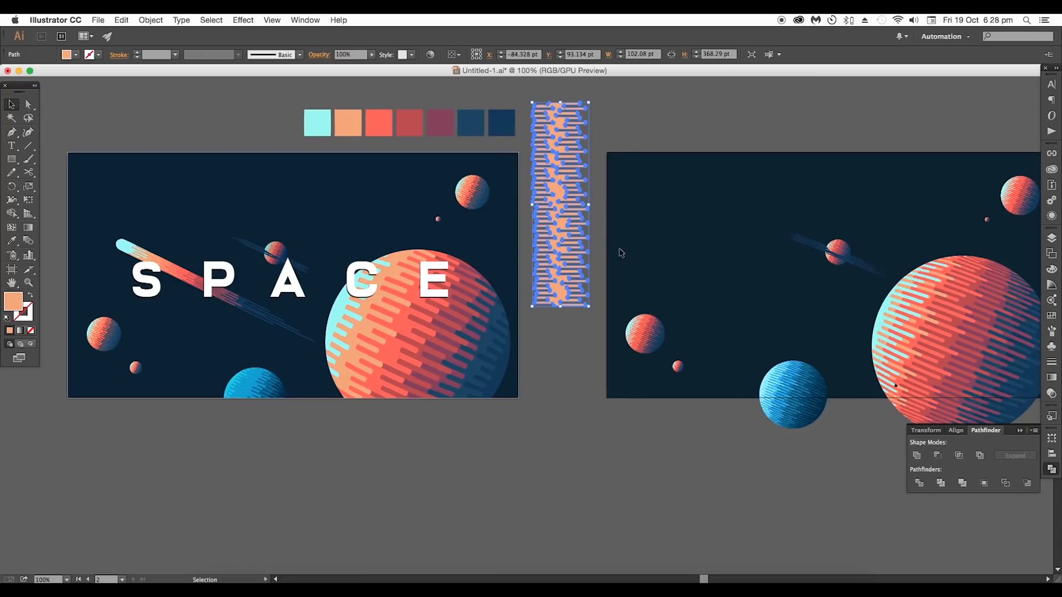
pyautogui.click(9, 161)
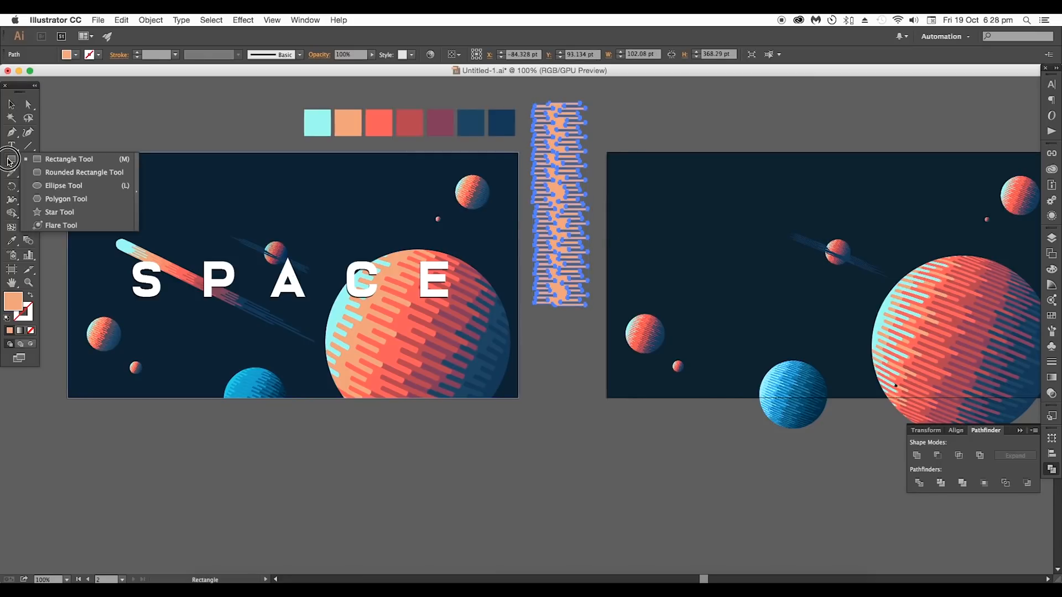
pyautogui.moveTo(41, 174); pyautogui.dragTo(58, 185)
pyautogui.moveTo(627, 176); pyautogui.dragTo(650, 199)
pyautogui.press('super+equal')
pyautogui.moveTo(550, 219); pyautogui.dragTo(710, 232)
# Duplicate the orange stripe pattern onto the second artboard and scale the copy to about 166 by 254 pt.
pyautogui.click(11, 103)
pyautogui.keyDown('alt'); pyautogui.moveTo(684, 198); pyautogui.dragTo(831, 232); pyautogui.keyUp('alt')
pyautogui.moveTo(831, 231); pyautogui.dragTo(914, 309)
pyautogui.moveTo(914, 160); pyautogui.dragTo(876, 212)
pyautogui.moveTo(810, 275); pyautogui.dragTo(811, 234)
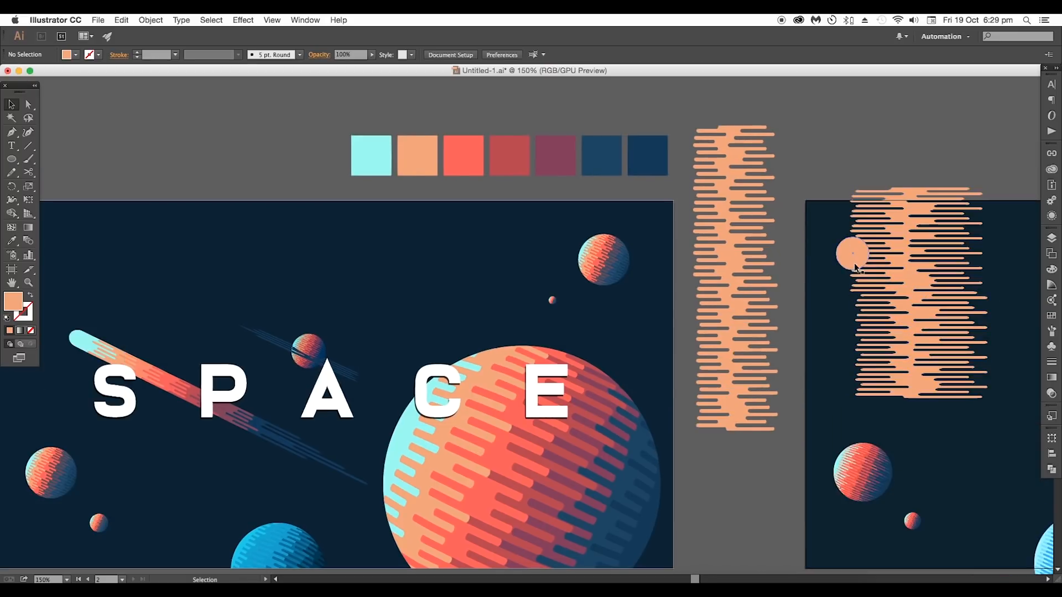
# Recolor the 40 pt circle with the aqua palette swatch using the Eyedropper.
pyautogui.click(844, 258)
pyautogui.press('i')
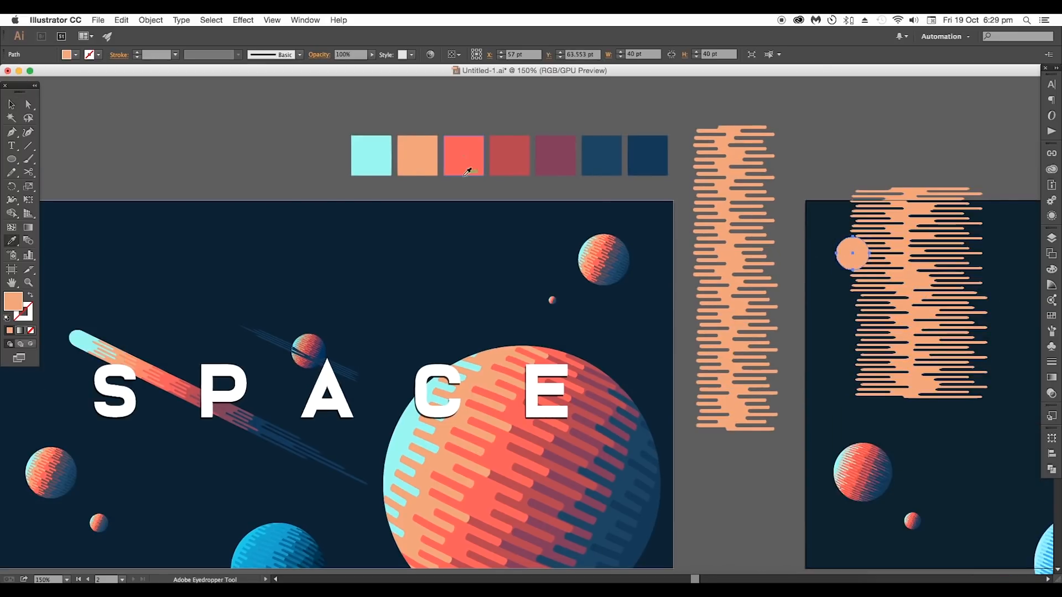
pyautogui.press('v')
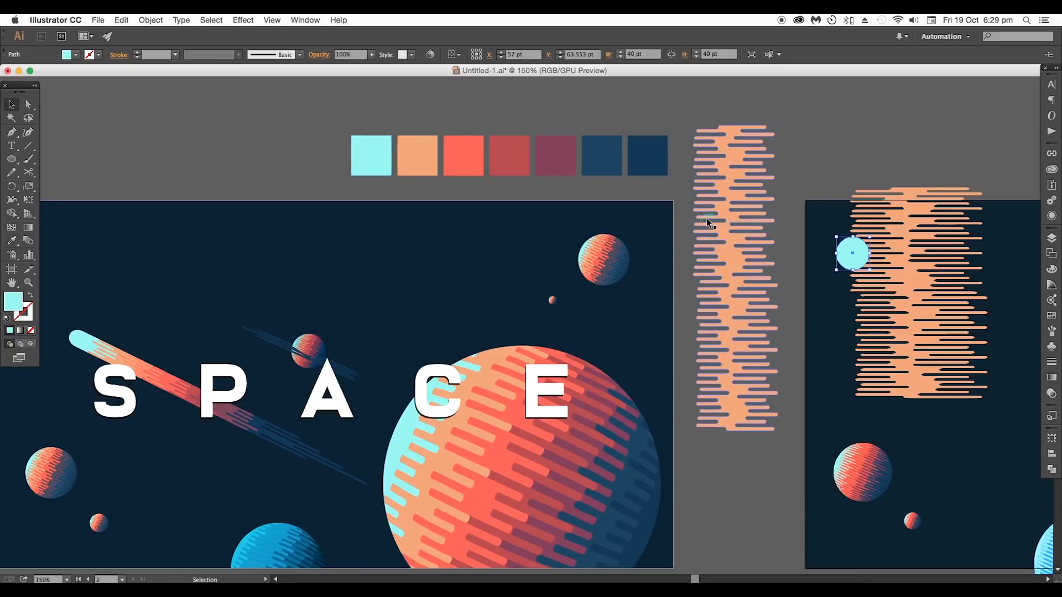
# Draw an aqua rectangle about 160.7 by 40 pt extending rightward from the circle's vertical centre line.
pyautogui.scroll(2, 730, 219)
pyautogui.moveTo(919, 258); pyautogui.dragTo(360, 213)
pyautogui.moveTo(429, 227); pyautogui.dragTo(415, 225)
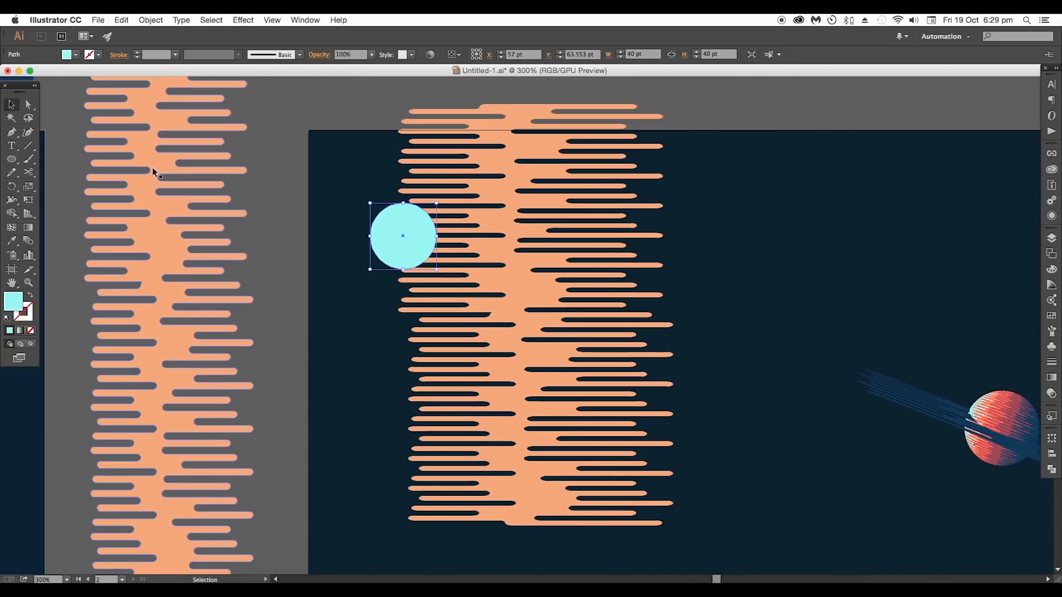
pyautogui.moveTo(11, 159); pyautogui.dragTo(45, 156)
pyautogui.moveTo(470, 204); pyautogui.dragTo(474, 254)
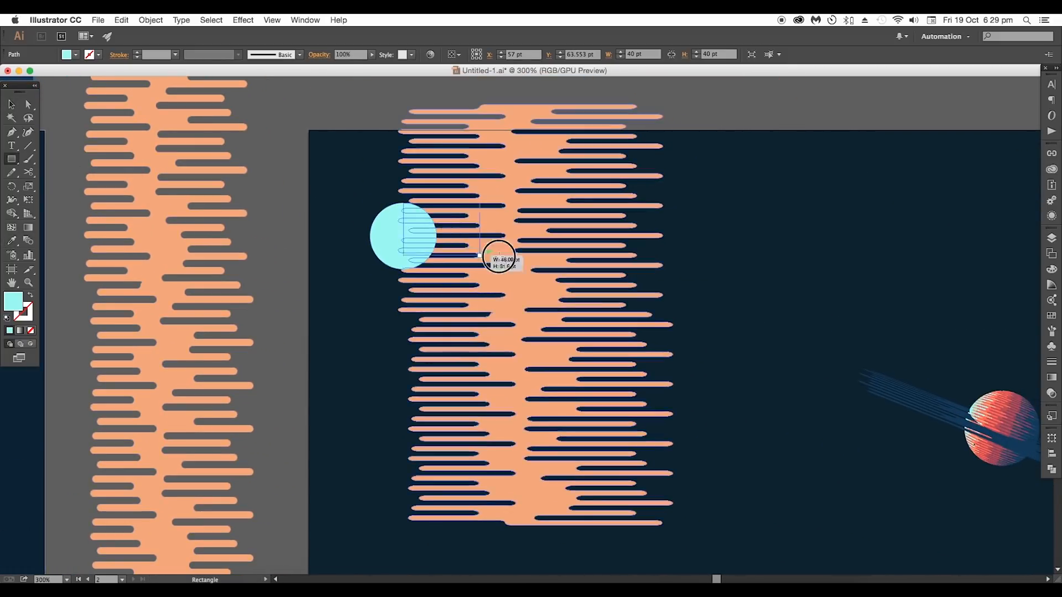
pyautogui.moveTo(577, 271); pyautogui.dragTo(670, 269)
pyautogui.press('v')
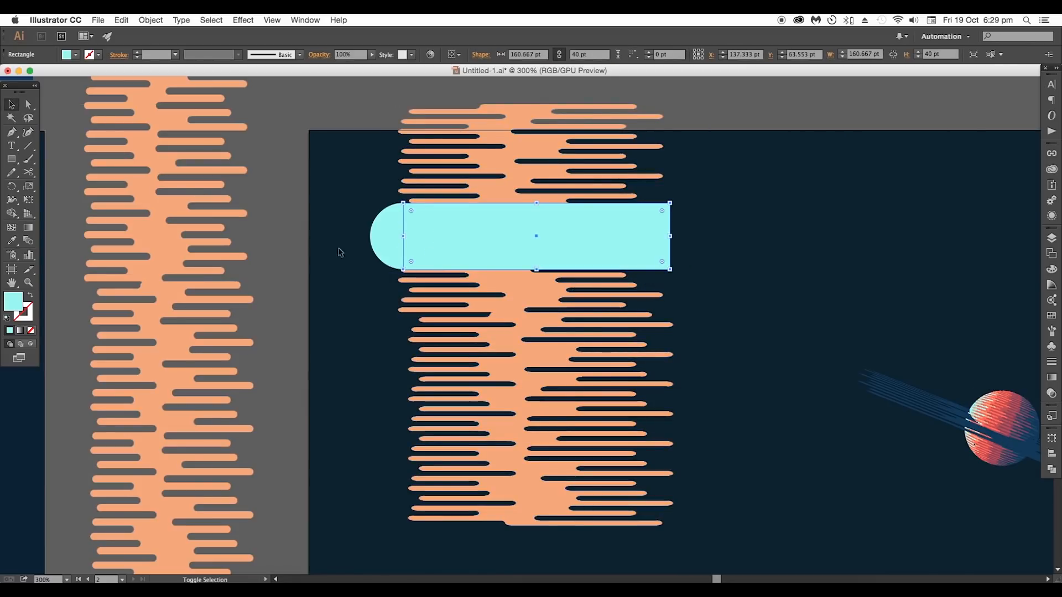
# Unite the rectangle and the circle into one round-ended bar.
pyautogui.keyDown('shift'); pyautogui.click(390, 244); pyautogui.keyUp('shift')
pyautogui.click(1049, 472)
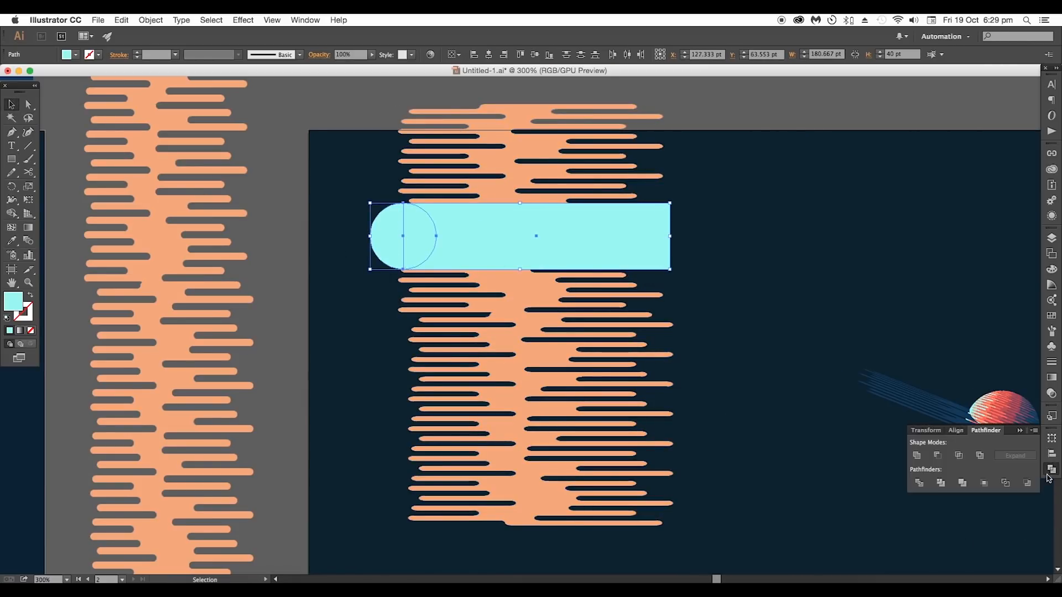
pyautogui.click(920, 461)
# Bring the orange stripe pattern on the second artboard in front of the aqua bar.
pyautogui.click(516, 344)
pyautogui.rightClick(517, 347)
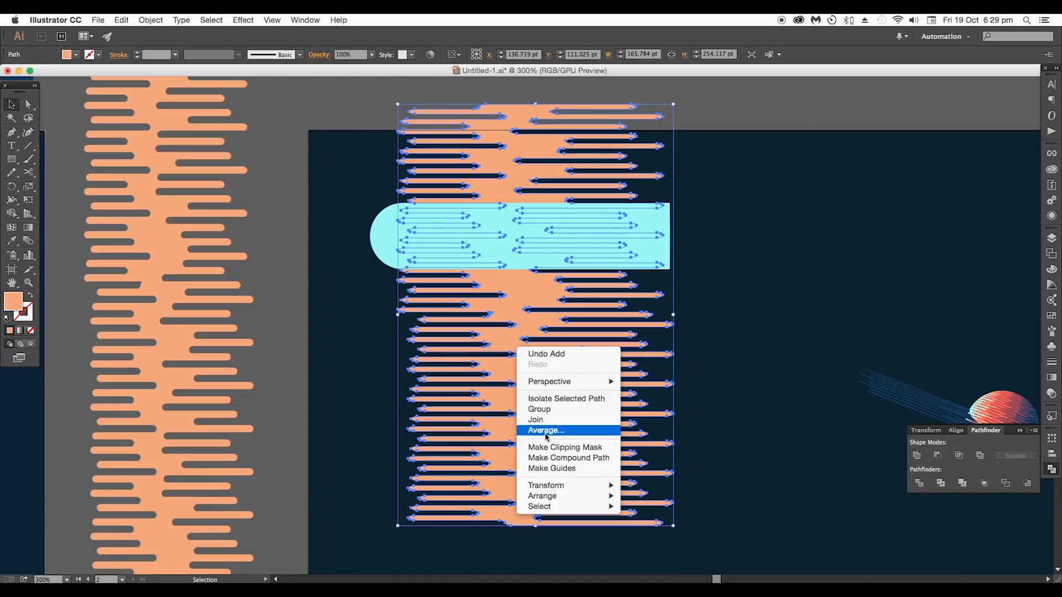
pyautogui.moveTo(556, 498)
pyautogui.click(653, 496)
# Move the anchor points at the aqua bar's square end outward until the bar is about 461.5 pt long.
pyautogui.moveTo(517, 320); pyautogui.dragTo(592, 367)
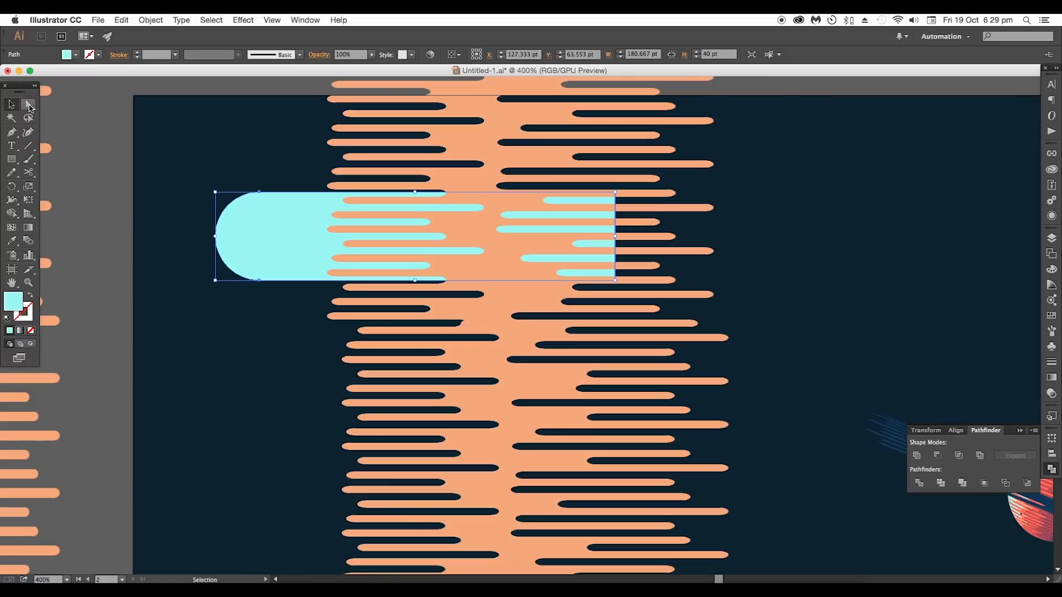
pyautogui.click(29, 107)
pyautogui.moveTo(628, 194); pyautogui.dragTo(839, 293)
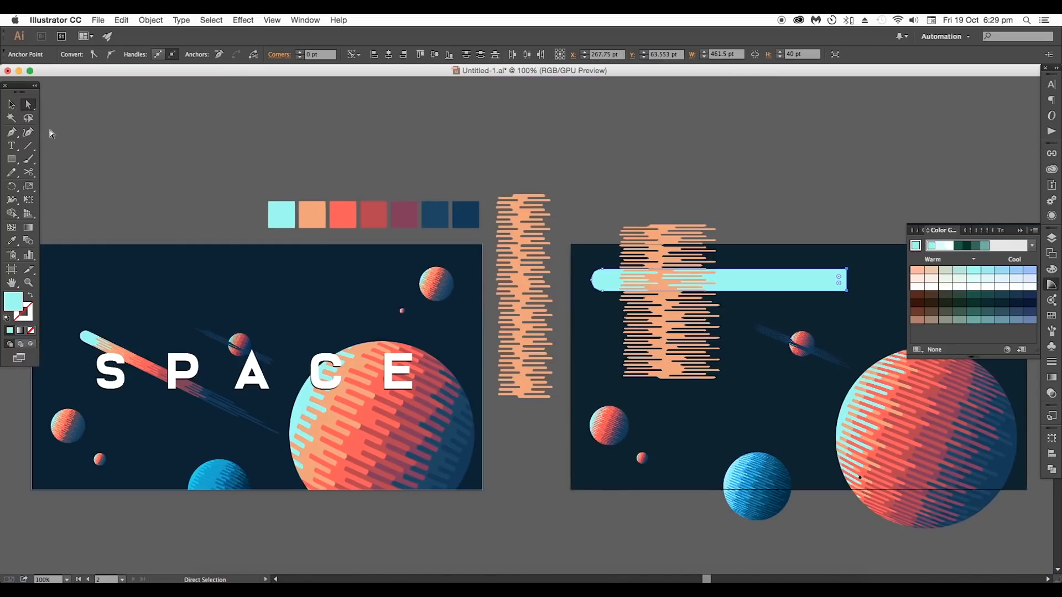
# Duplicate the orange stripe pattern about 71 pt to the right along the aqua bar.
pyautogui.click(23, 116)
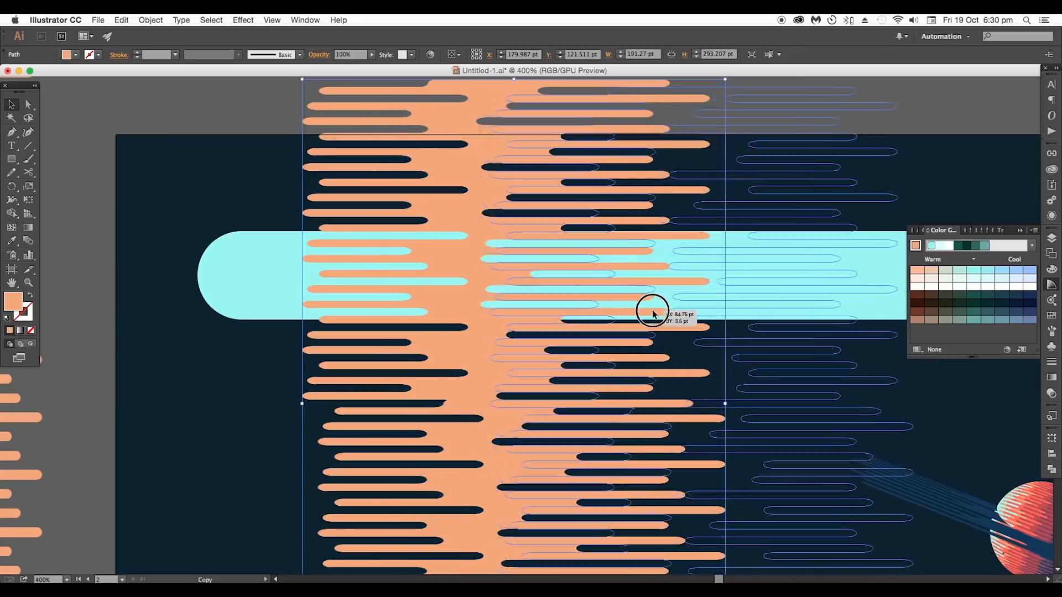
pyautogui.scroll(-5, 651, 308)
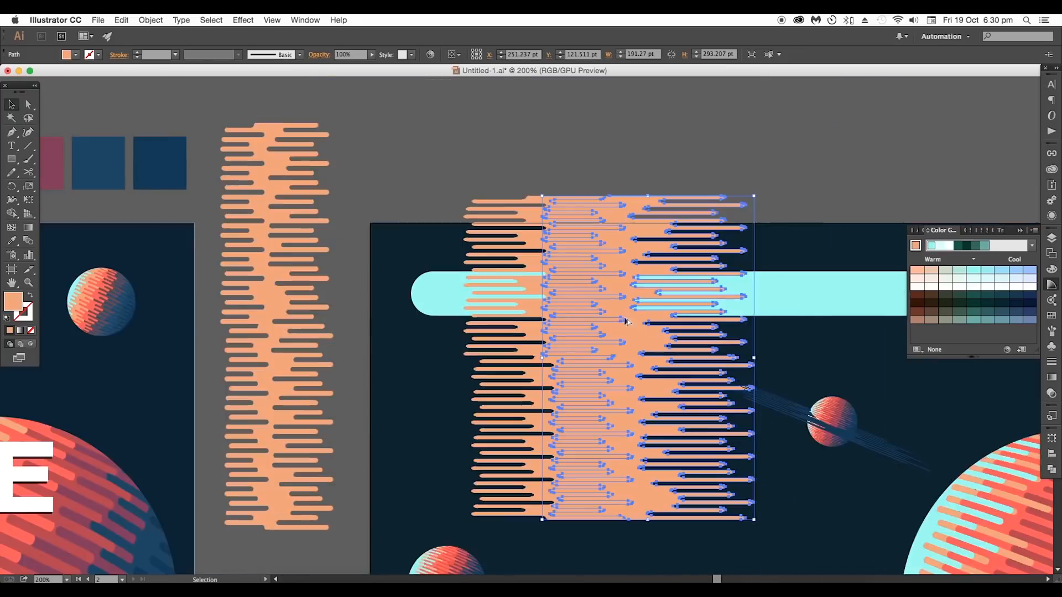
pyautogui.hscroll(3, 517, 244)
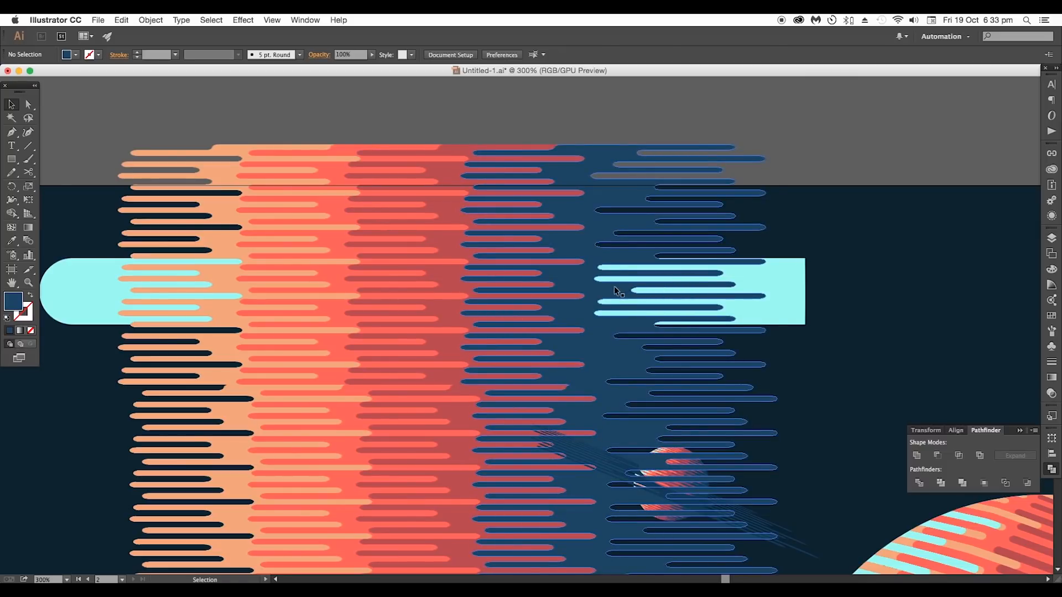
# Divide the blue stripe pattern along the aqua bar with Shape Builder and delete its parts above and below the bar.
pyautogui.keyDown('shift'); pyautogui.click(705, 290); pyautogui.keyUp('shift')
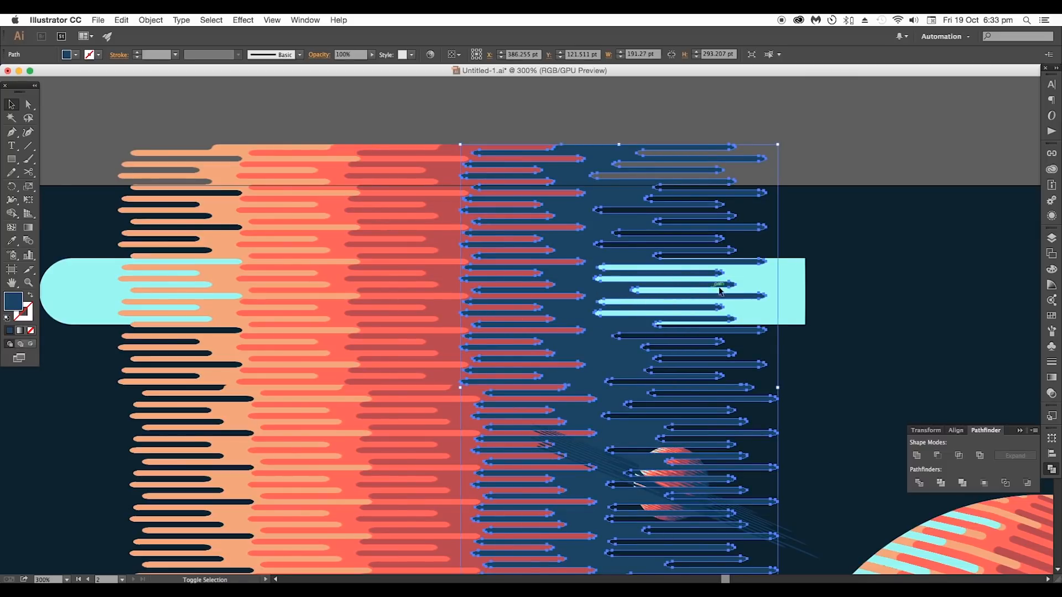
pyautogui.keyDown('shift'); pyautogui.click(782, 286); pyautogui.keyUp('shift')
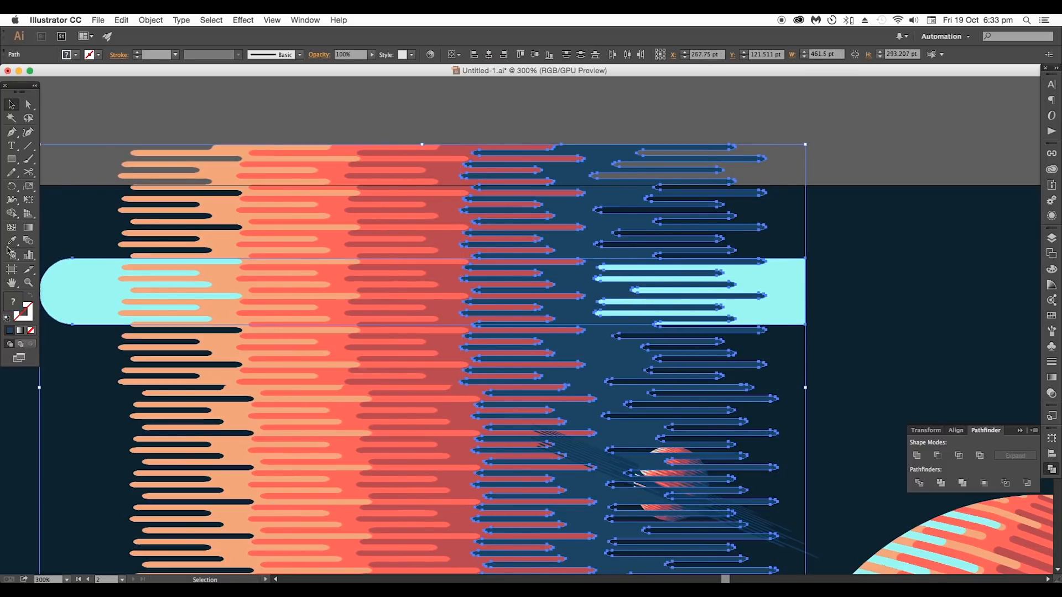
pyautogui.click(12, 215)
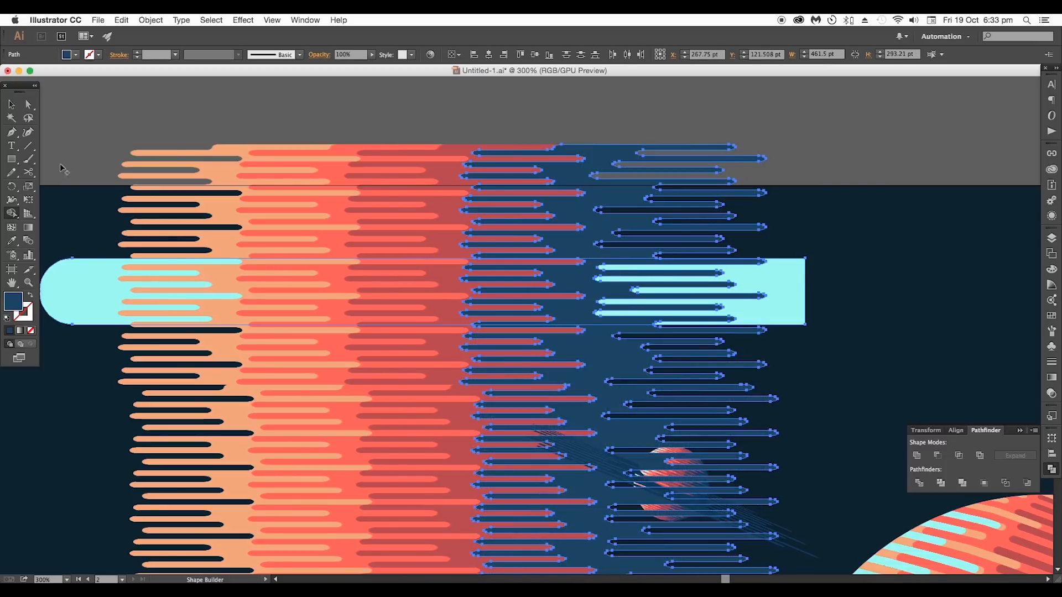
pyautogui.click(13, 109)
pyautogui.click(526, 86)
pyautogui.click(630, 204)
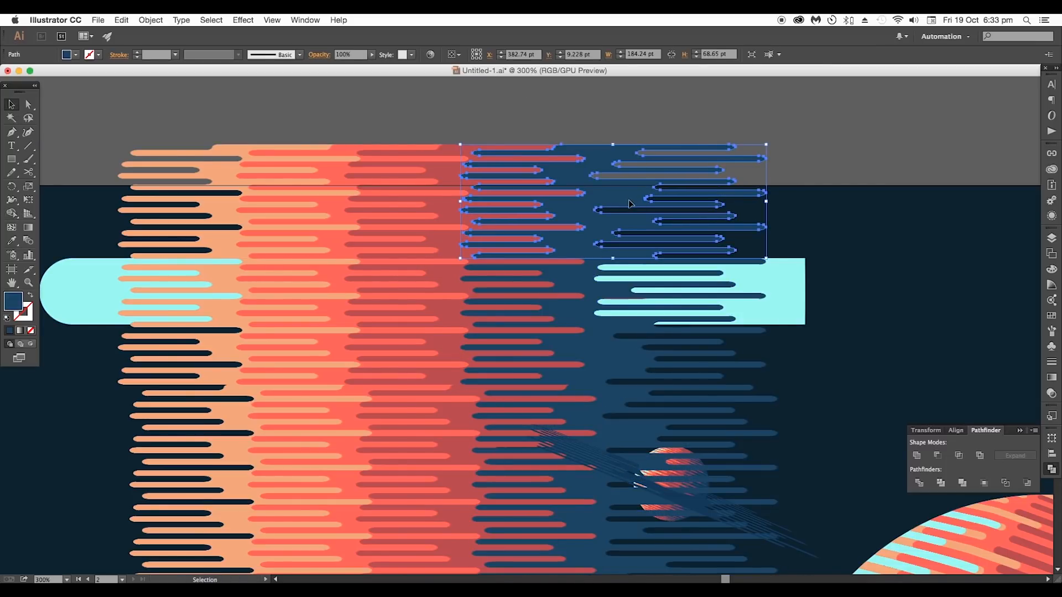
pyautogui.press('Delete')
pyautogui.click(619, 351)
pyautogui.press('Delete')
# Undo the last several edits to the striped segments on the bar.
pyautogui.click(625, 311)
pyautogui.keyDown('shift'); pyautogui.click(448, 285); pyautogui.keyUp('shift')
pyautogui.press('super+z')
pyautogui.press('super+z')
pyautogui.press('super+z')
pyautogui.press('super+z')
pyautogui.press('super+z')
pyautogui.press('super+z')
pyautogui.press('super+z')
pyautogui.press('super+z')
pyautogui.press('super+z')
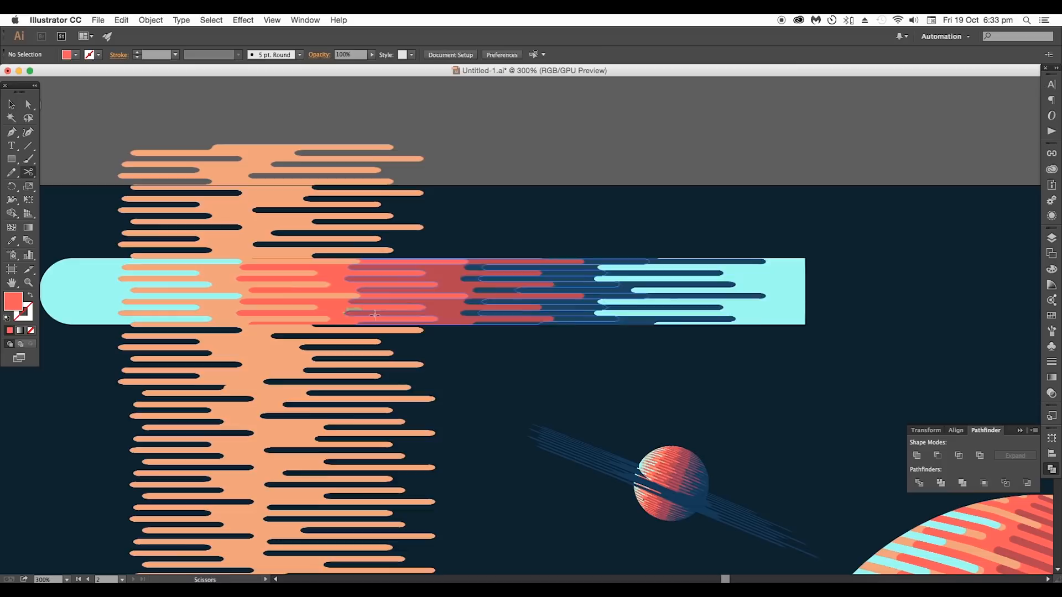
# Step back through further edits to the overlapping stripe patterns on the comet bar.
pyautogui.press('super+z')
pyautogui.press('super+z')
pyautogui.press('super+z')
pyautogui.press('super+z')
pyautogui.press('super+z')
pyautogui.press('super+z')
pyautogui.press('super+z')
pyautogui.press('super+z')
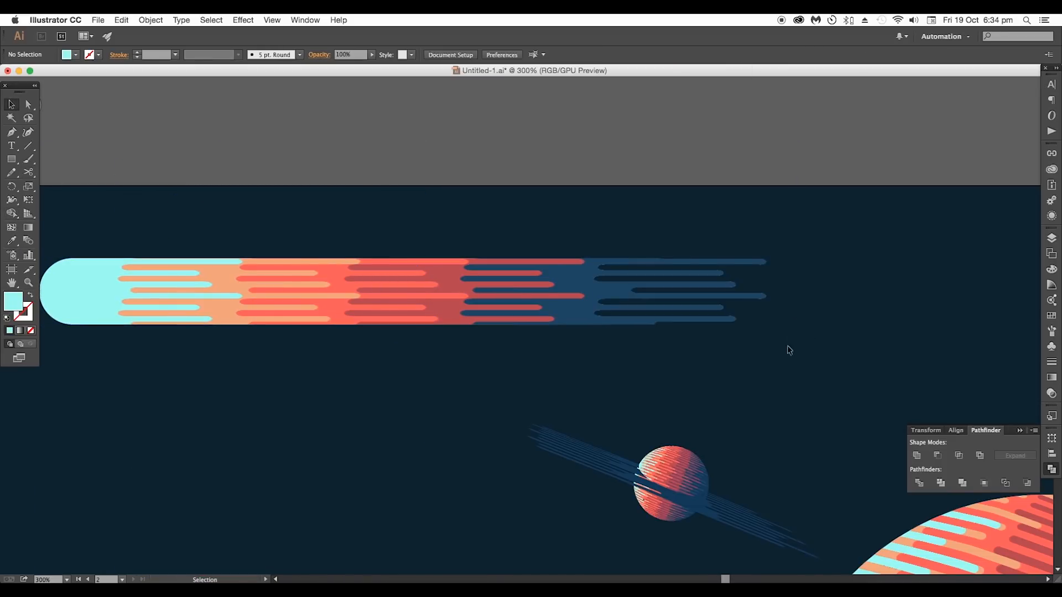
# Rotate the striped comet to slope down toward the large planet and move it lower, below the ringed planet.
pyautogui.press('super+1')
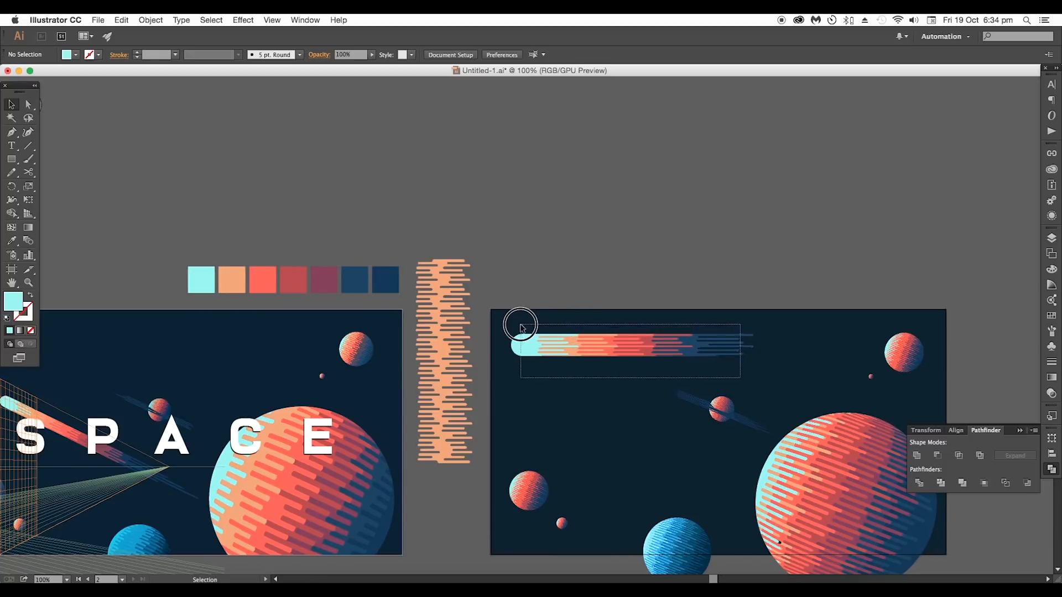
pyautogui.moveTo(740, 377); pyautogui.dragTo(521, 326)
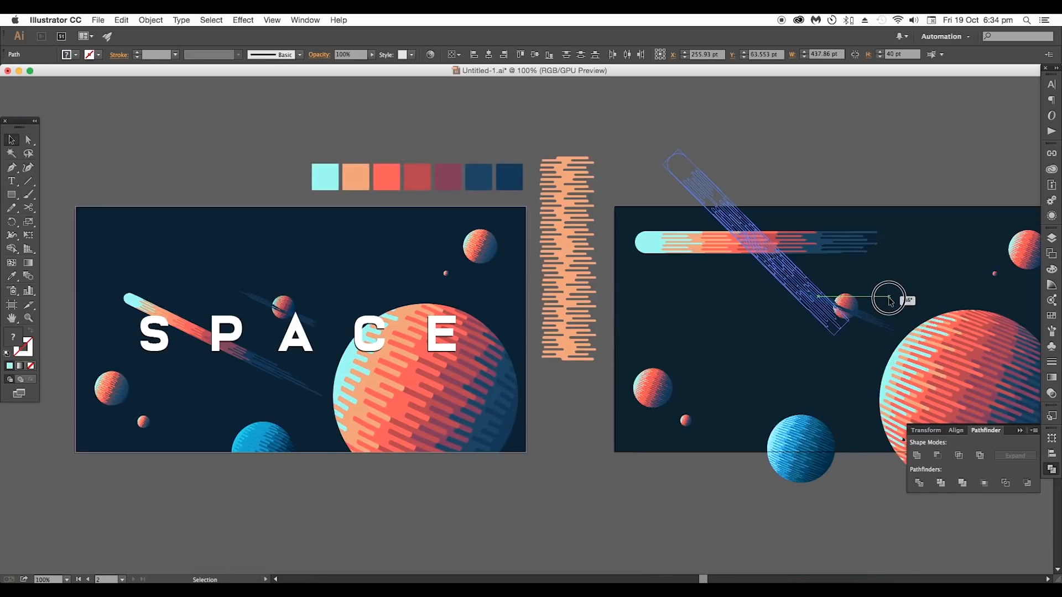
pyautogui.moveTo(888, 297)
pyautogui.mouseDown()
pyautogui.moveTo(896, 285)
pyautogui.moveTo(902, 303)
pyautogui.moveTo(907, 291)
pyautogui.mouseUp()
pyautogui.moveTo(821, 272); pyautogui.dragTo(853, 384)
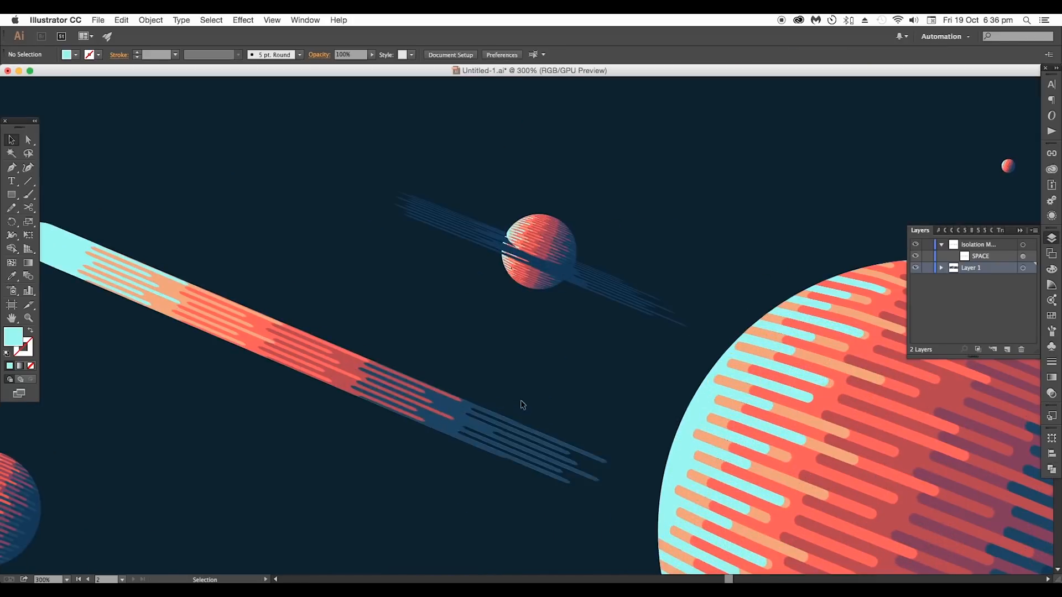
# Isolate the comet's group inside the clip group and select the aqua path that runs behind its stripes.
pyautogui.moveTo(537, 470); pyautogui.dragTo(547, 391)
pyautogui.scroll(4, 546, 391)
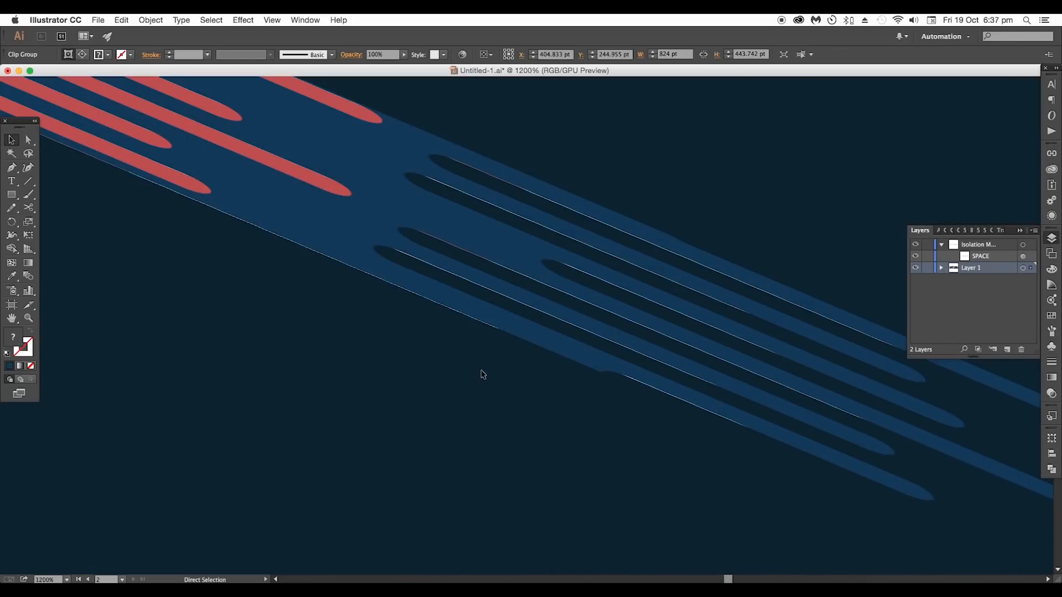
pyautogui.press('v')
pyautogui.click(500, 339)
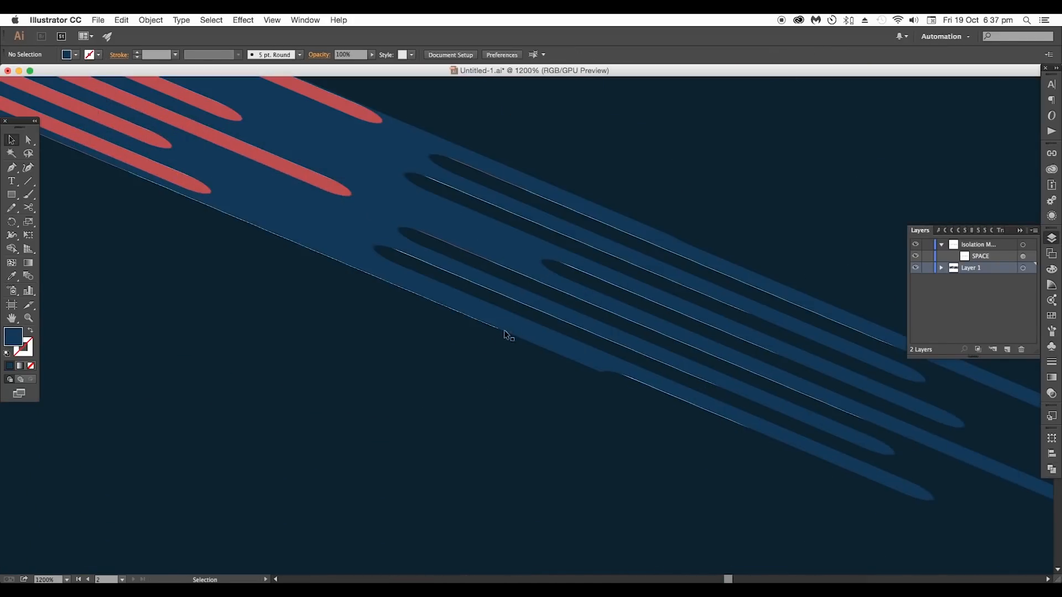
pyautogui.doubleClick(512, 327)
pyautogui.click(510, 320)
pyautogui.moveTo(476, 268); pyautogui.dragTo(524, 343)
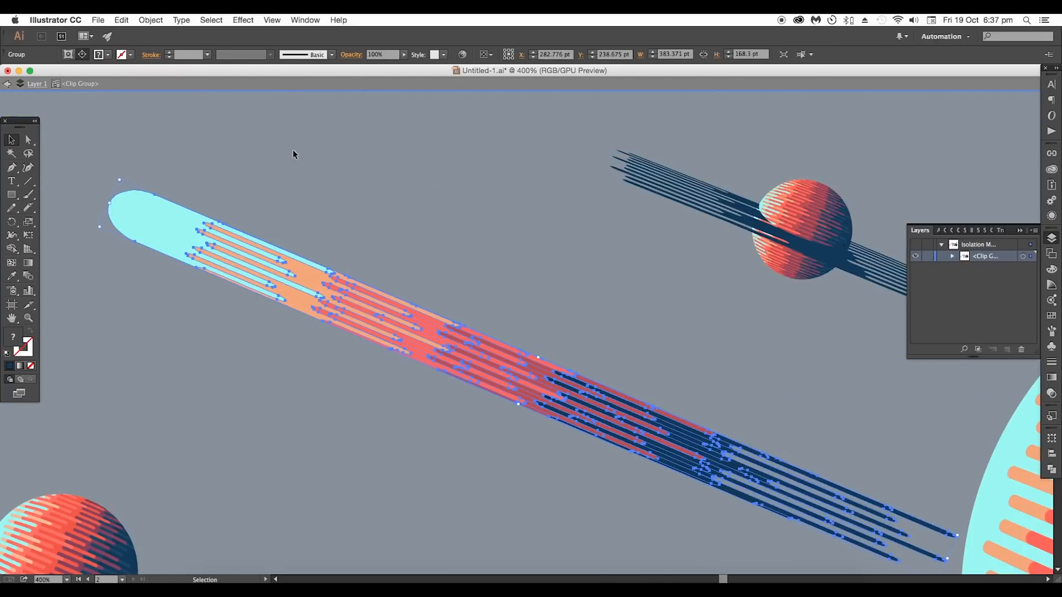
pyautogui.click(293, 154)
pyautogui.doubleClick(177, 208)
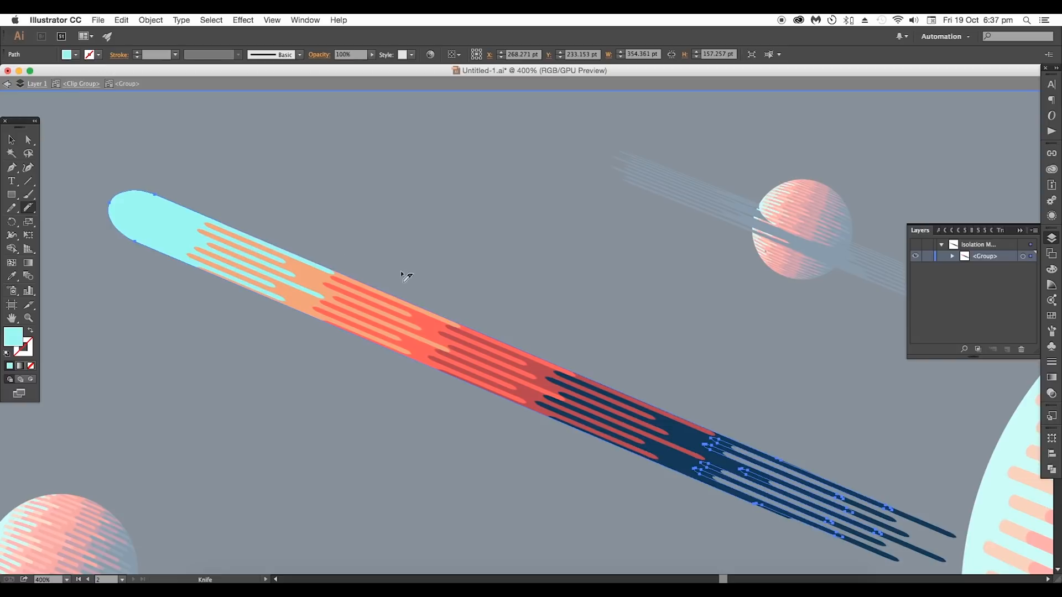
# Cut the comet's aqua path with the Knife and clear its leftover part behind the dark blue tail.
pyautogui.moveTo(292, 500); pyautogui.dragTo(290, 503)
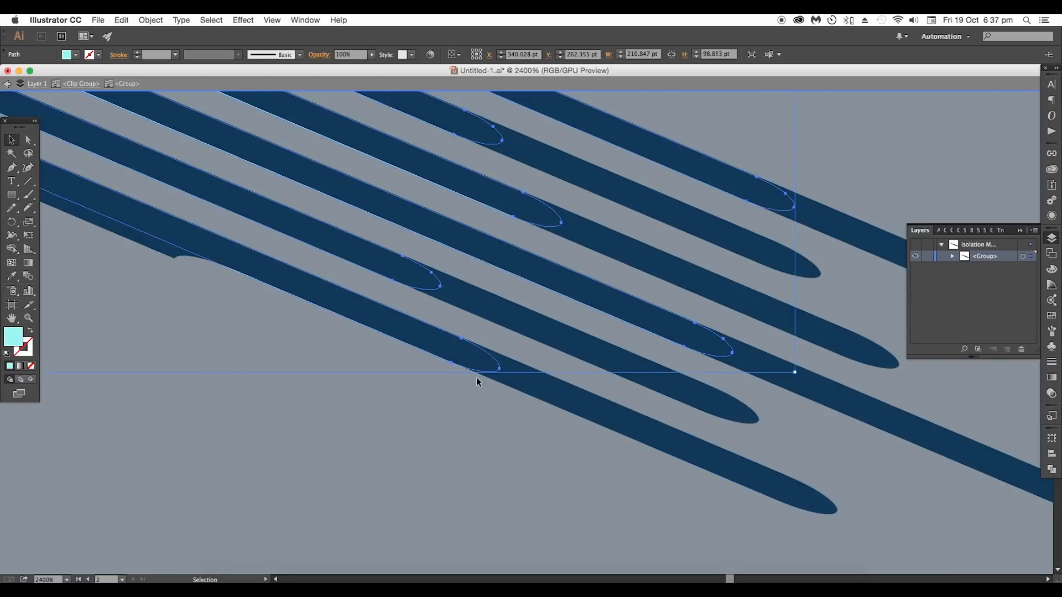
pyautogui.click(476, 377)
pyautogui.scroll(-5, 477, 377)
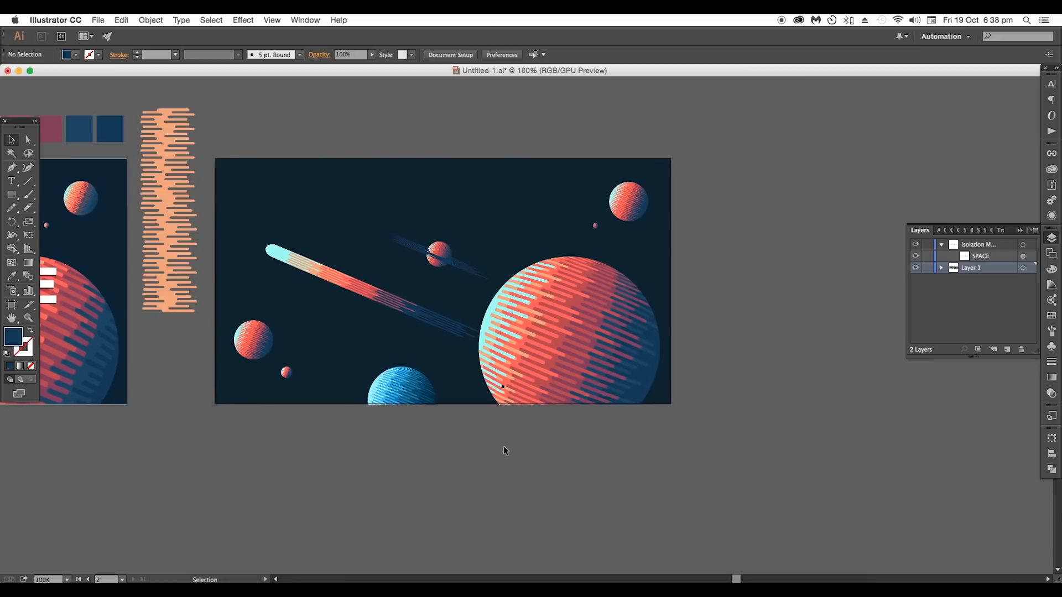
# Add the text SPACE between the comet and the large planet and enlarge it to about 33 mm.
pyautogui.press('t')
pyautogui.scroll(4, 507, 431)
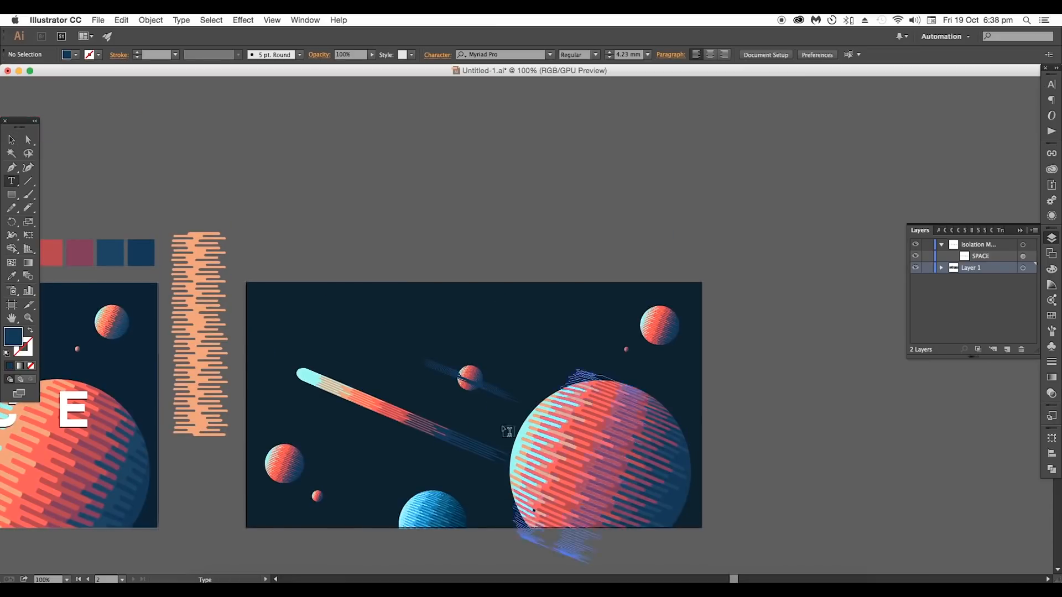
pyautogui.click(355, 332)
pyautogui.write('SPA')
pyautogui.press('Escape')
pyautogui.press('super+t')
pyautogui.moveTo(372, 328); pyautogui.dragTo(533, 284)
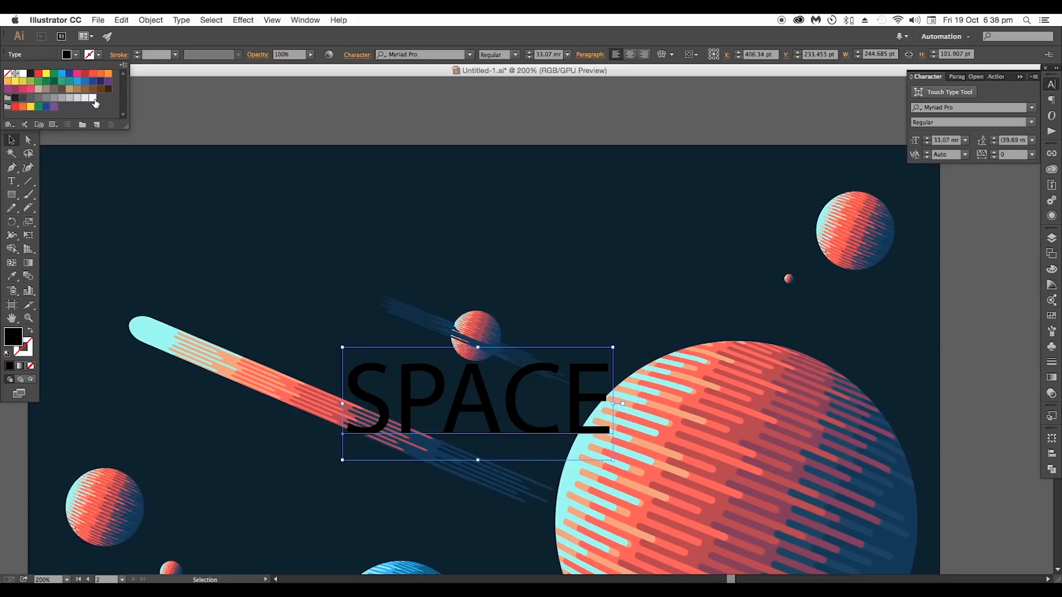
# Fill the SPACE text with white and set its font to Love Nature.
pyautogui.click(93, 99)
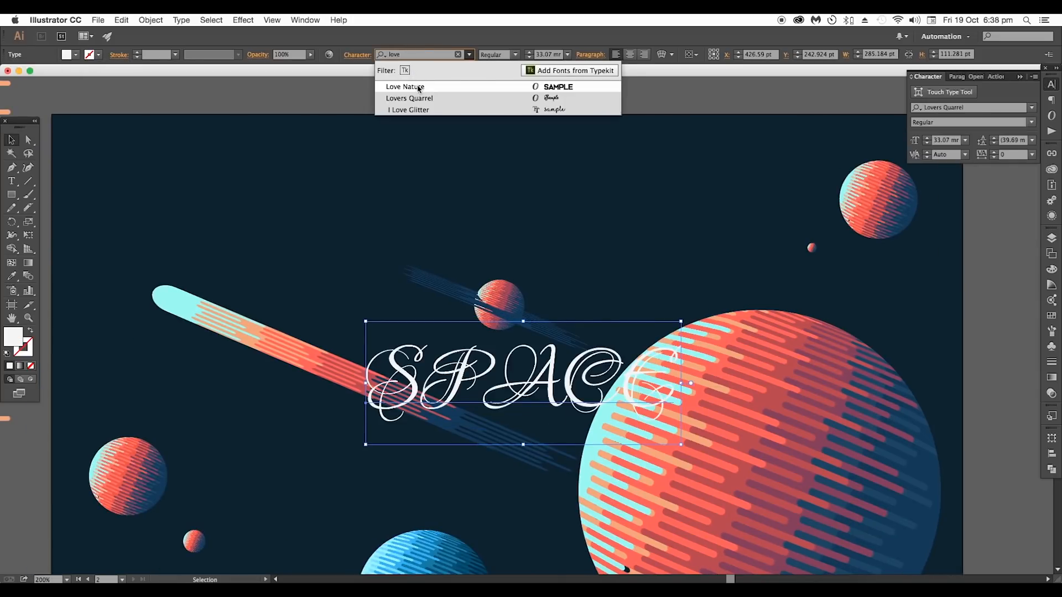
pyautogui.click(419, 87)
pyautogui.press('super+1')
pyautogui.moveTo(563, 373); pyautogui.dragTo(567, 372)
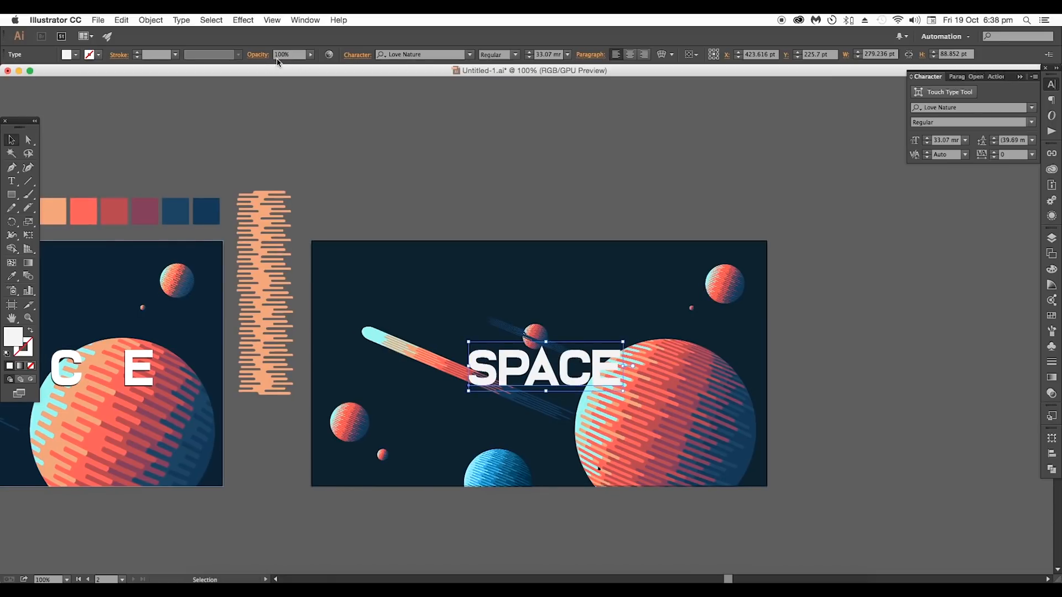
# Set the tracking of the SPACE text to 722 and shift the text toward the artboard's centre.
pyautogui.click(357, 55)
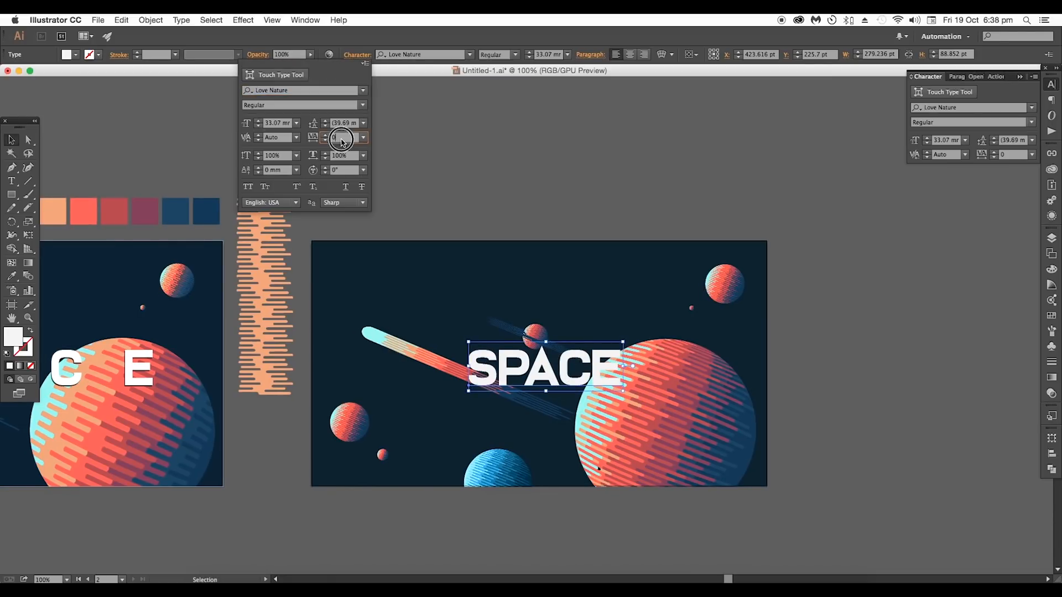
pyautogui.scroll(10, 341, 138)
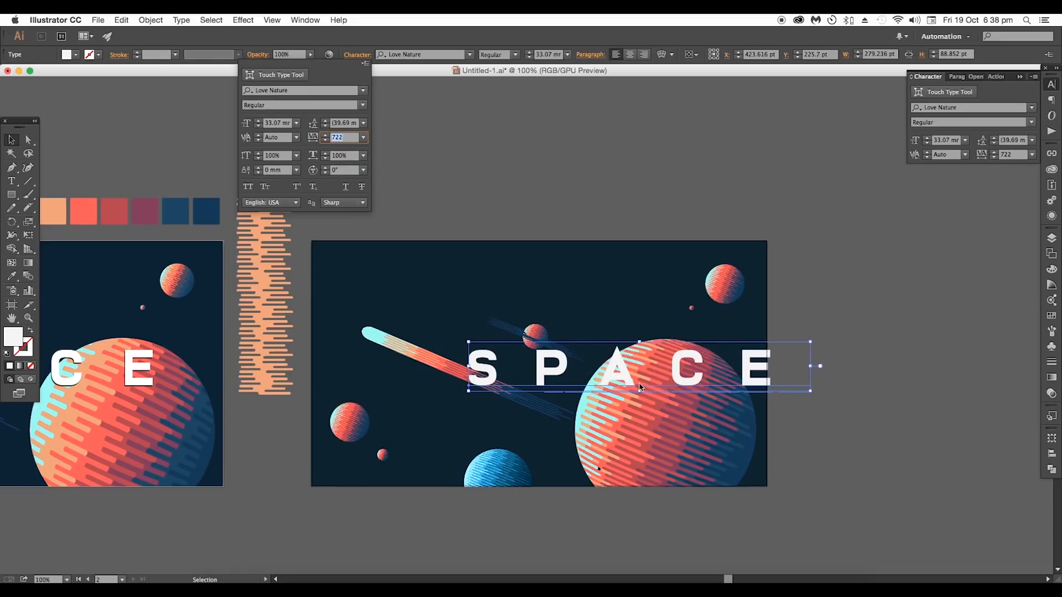
pyautogui.click(612, 376)
pyautogui.moveTo(605, 383); pyautogui.dragTo(720, 367)
pyautogui.moveTo(720, 367); pyautogui.dragTo(491, 293)
pyautogui.scroll(-1, 635, 367)
pyautogui.scroll(2, 655, 326)
# Increase the SPACE text's tracking to 778 and centre it across the comet and the large planet.
pyautogui.click(357, 54)
pyautogui.scroll(15, 340, 138)
pyautogui.click(658, 384)
pyautogui.moveTo(681, 312); pyautogui.dragTo(675, 310)
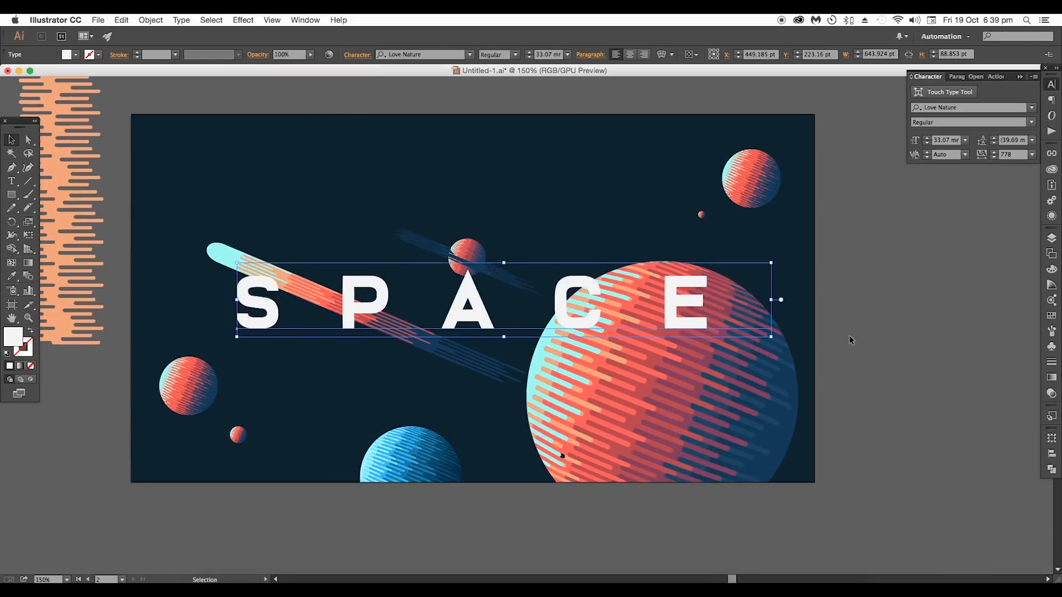
# Add a black Multiply drop shadow to the SPACE text with 74% opacity, -2 pt X offset, 2 pt Y offset and 0 pt blur.
pyautogui.press('super+equal')
pyautogui.click(246, 21)
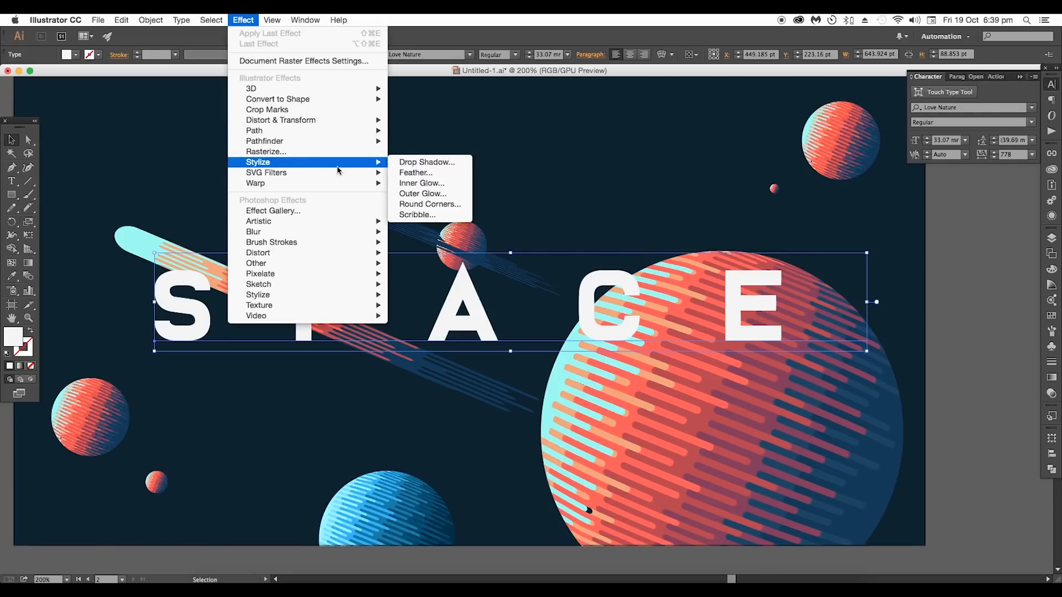
pyautogui.click(419, 162)
pyautogui.moveTo(475, 381); pyautogui.dragTo(870, 174)
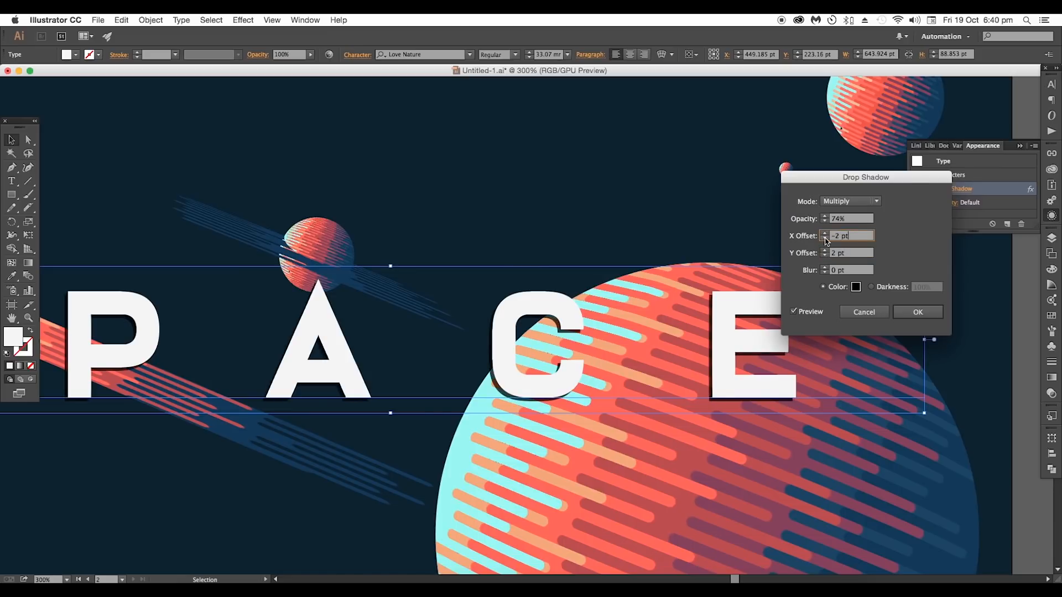
pyautogui.click(916, 314)
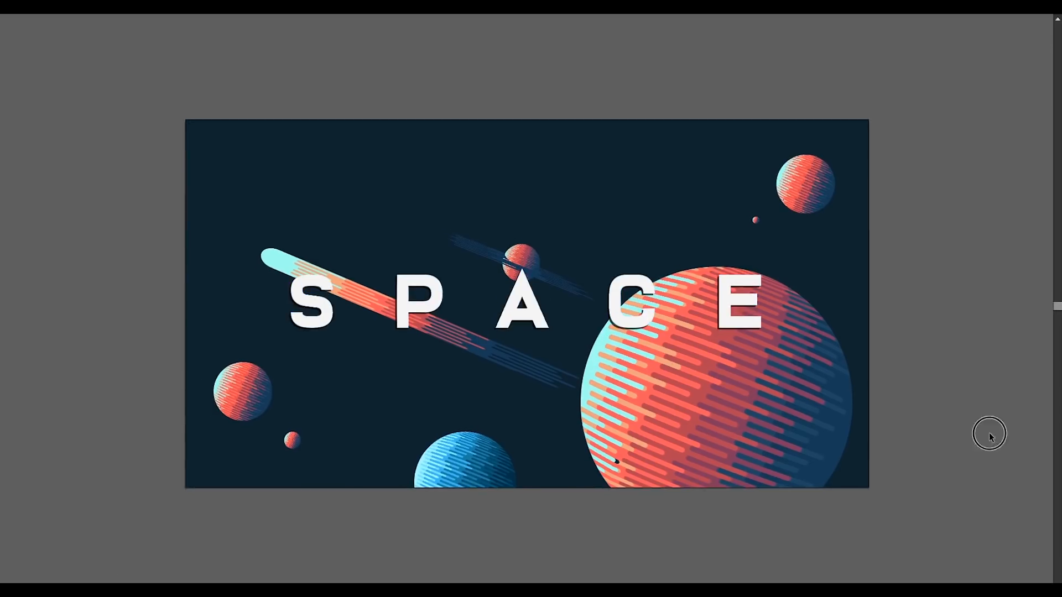
# Isolate the nested stripe group around the small dark gap near the large planet's lower-left edge.
pyautogui.scroll(3, 658, 460)
pyautogui.moveTo(659, 460); pyautogui.dragTo(570, 412)
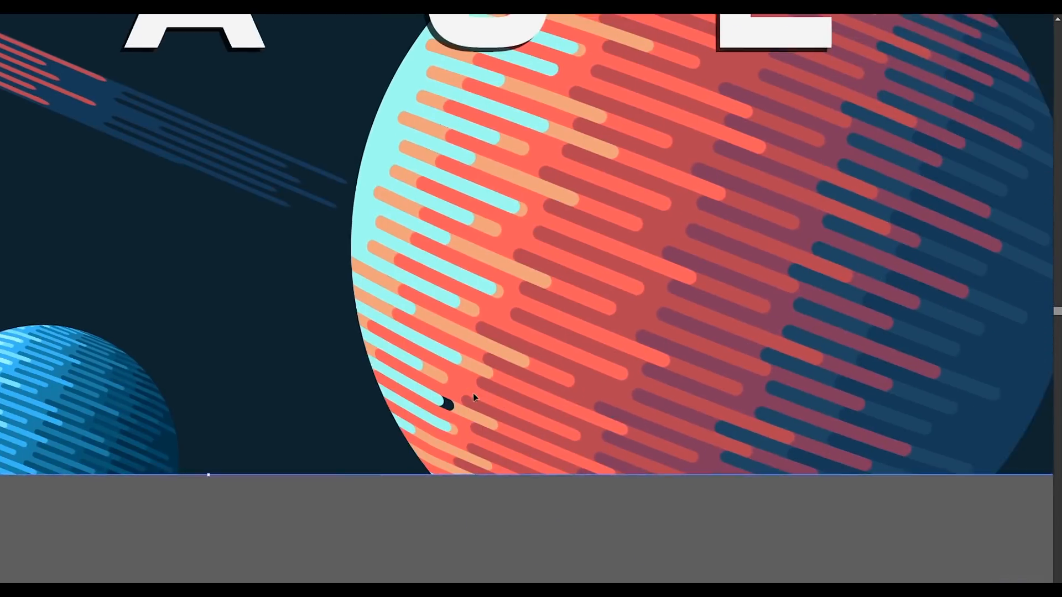
pyautogui.doubleClick(459, 405)
pyautogui.scroll(2, 454, 404)
pyautogui.doubleClick(464, 410)
pyautogui.doubleClick(424, 394)
pyautogui.doubleClick(426, 399)
# Extend the rounded end of the aqua stripe to cover the gap before the adjoining orange stripe.
pyautogui.moveTo(426, 402); pyautogui.dragTo(449, 409)
pyautogui.moveTo(512, 158); pyautogui.dragTo(414, 345)
pyautogui.moveTo(410, 343); pyautogui.dragTo(427, 350)
pyautogui.moveTo(549, 157); pyautogui.dragTo(485, 304)
pyautogui.scroll(-4, 485, 307)
pyautogui.moveTo(440, 378); pyautogui.dragTo(418, 373)
pyautogui.scroll(5, 480, 290)
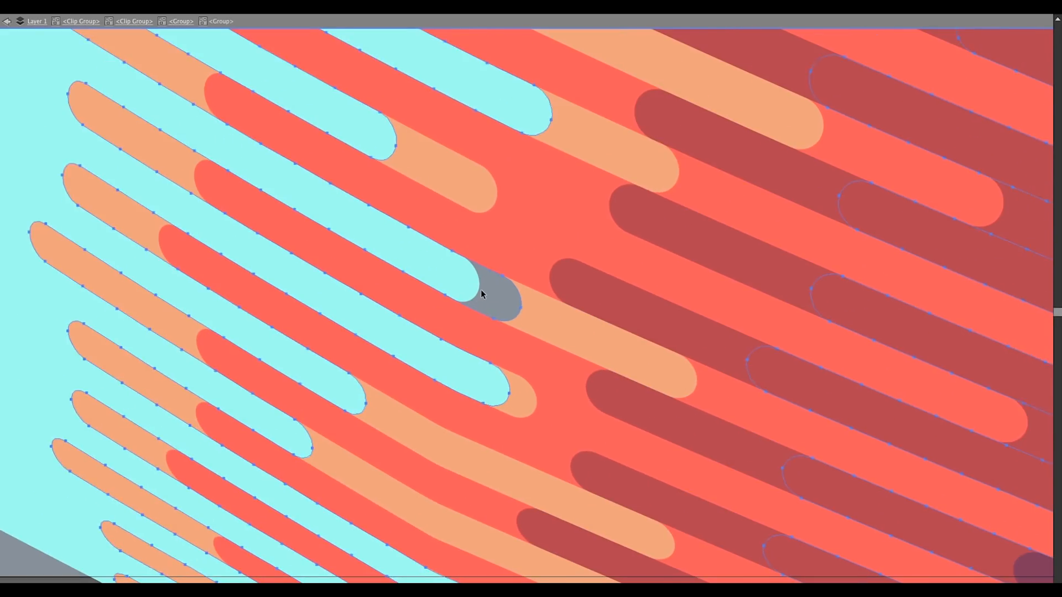
pyautogui.moveTo(480, 290); pyautogui.dragTo(524, 304)
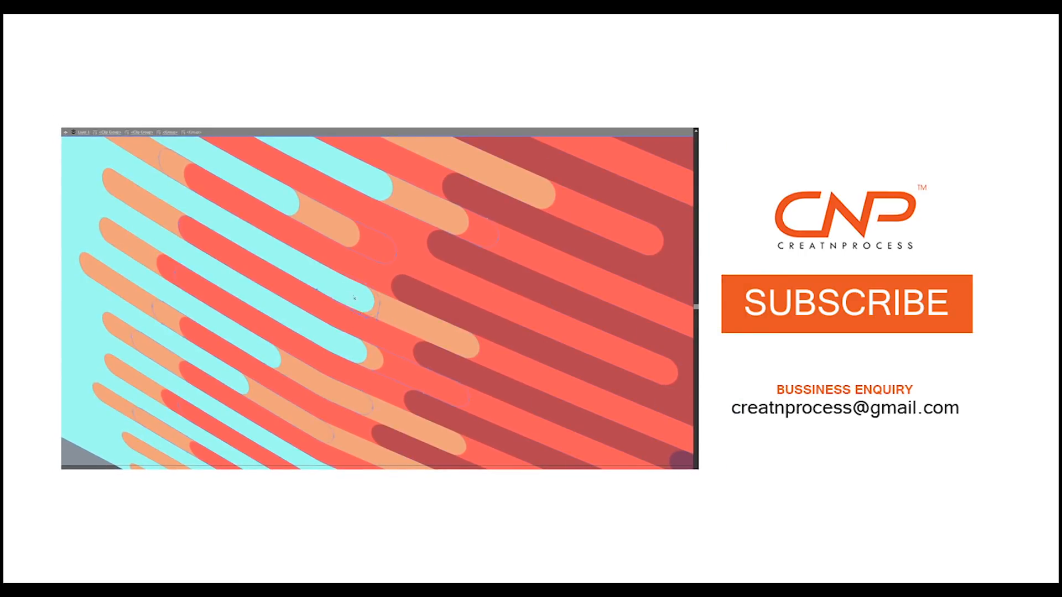